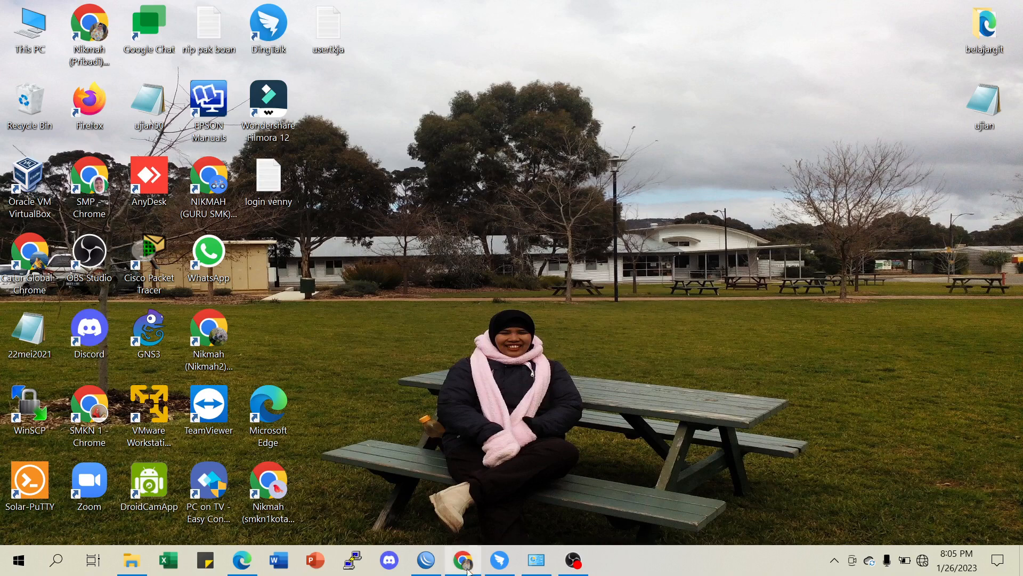
- Switch to Chrome and review the Wireless Point to Point lab topology slide in the Modul 2 presentation
click(463, 560)
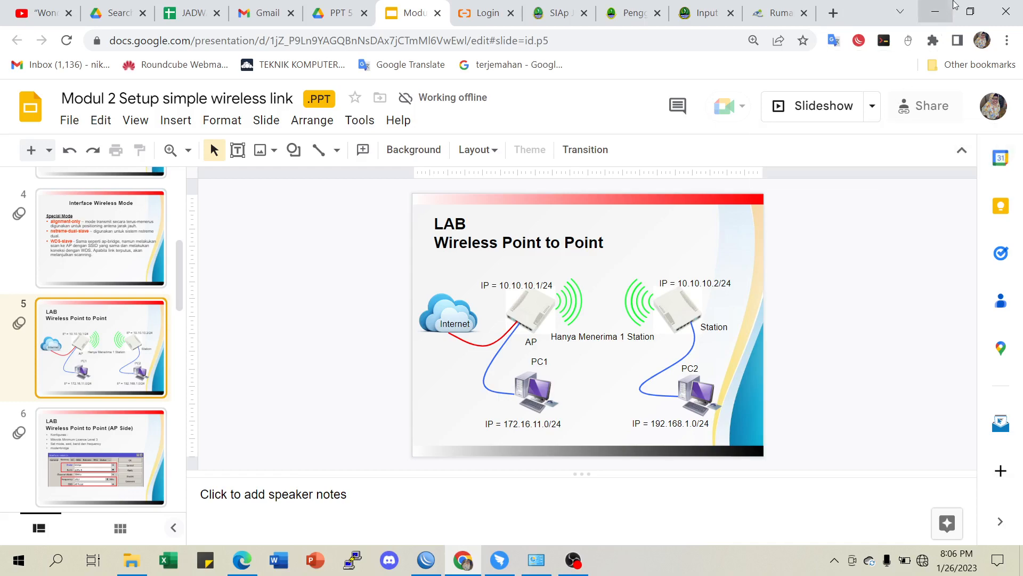
click(941, 12)
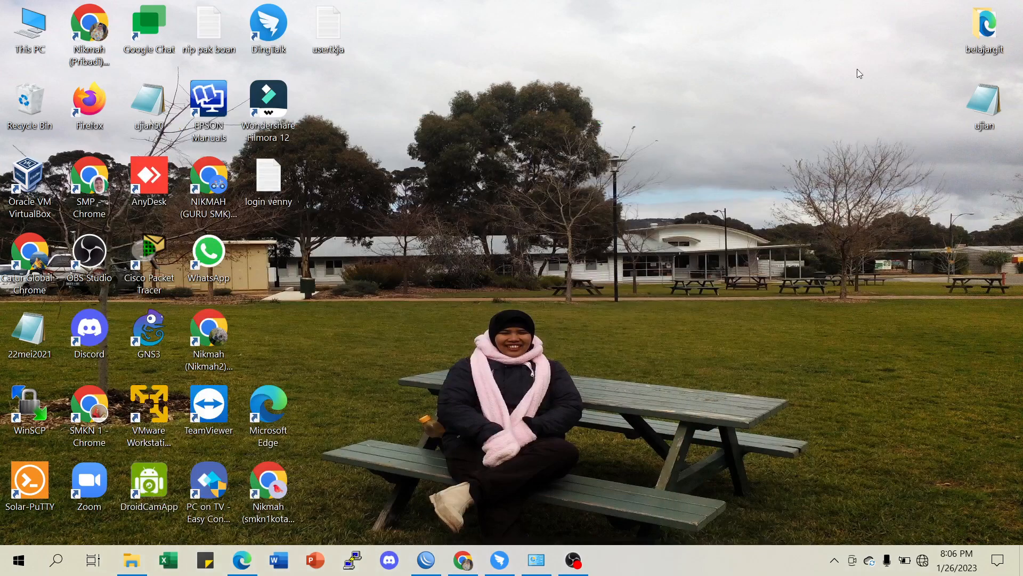
- Switch to WinBox, target the discovered MikroTik router, and set the login to admin with an empty password
click(427, 560)
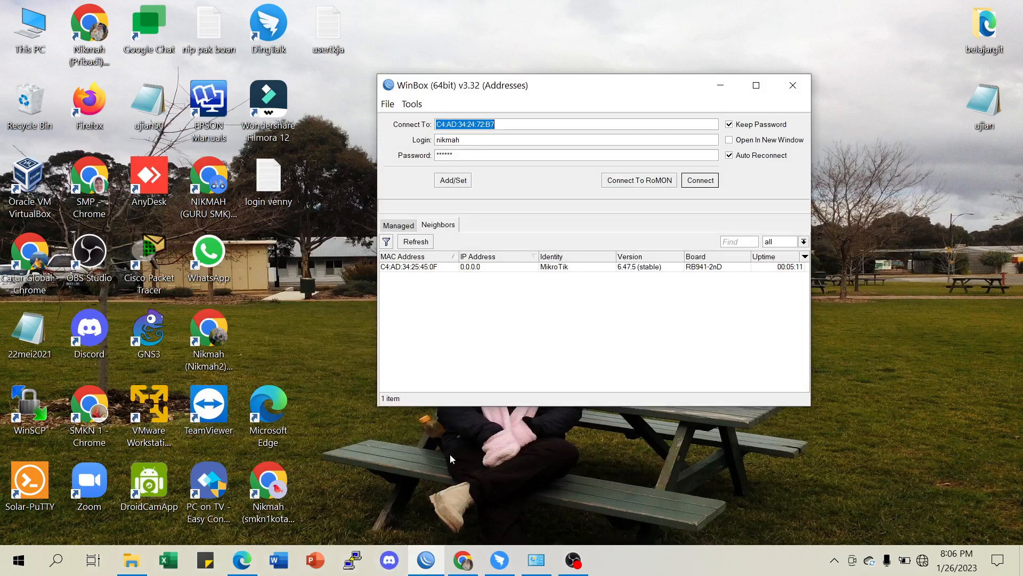
click(400, 271)
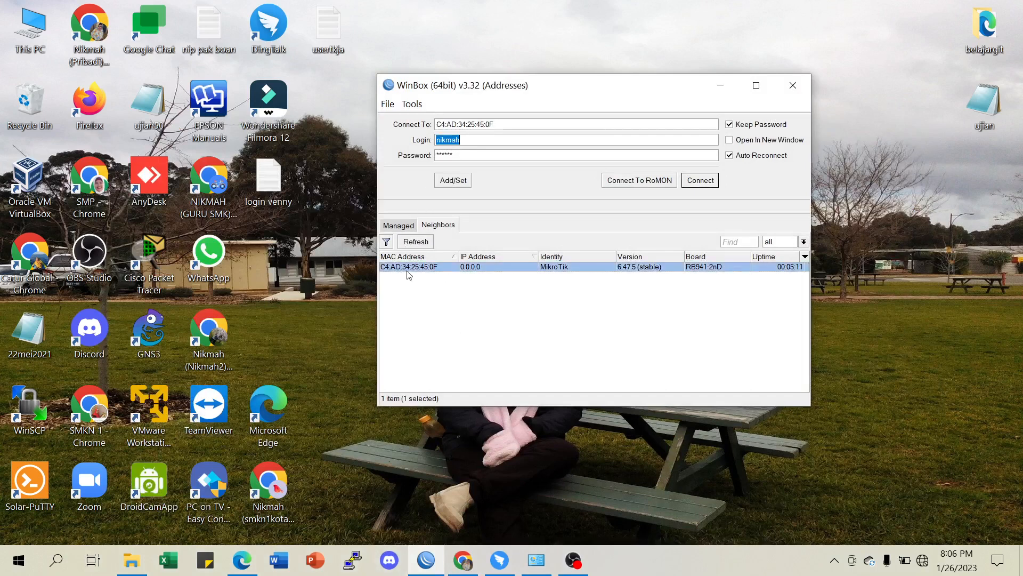
click(695, 183)
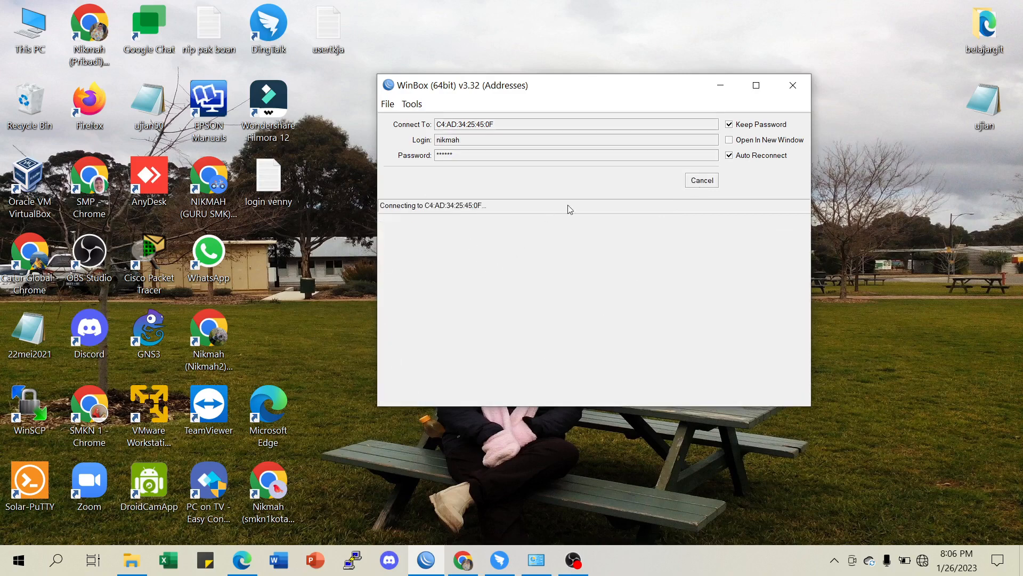
click(703, 180)
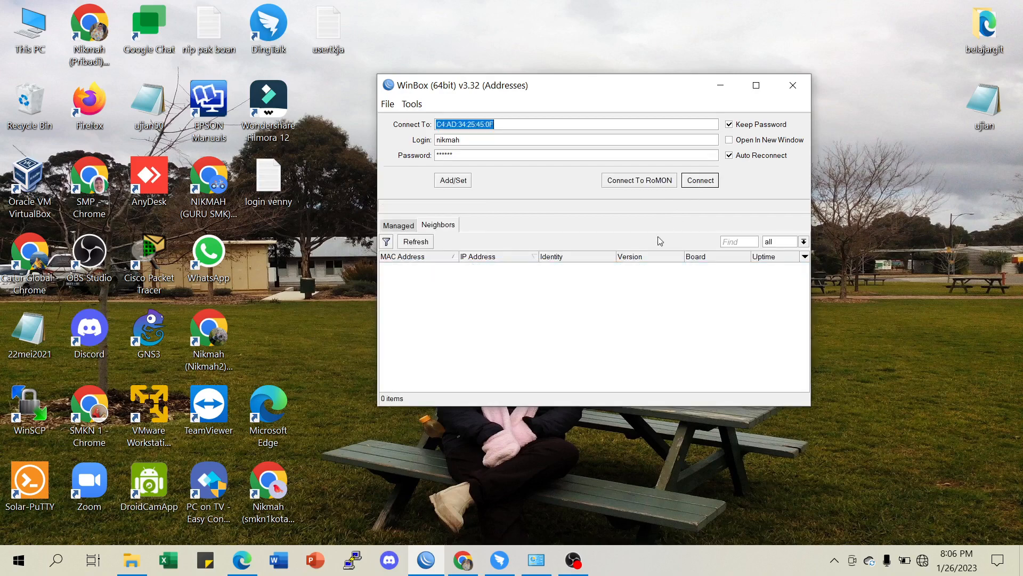
key(Tab)
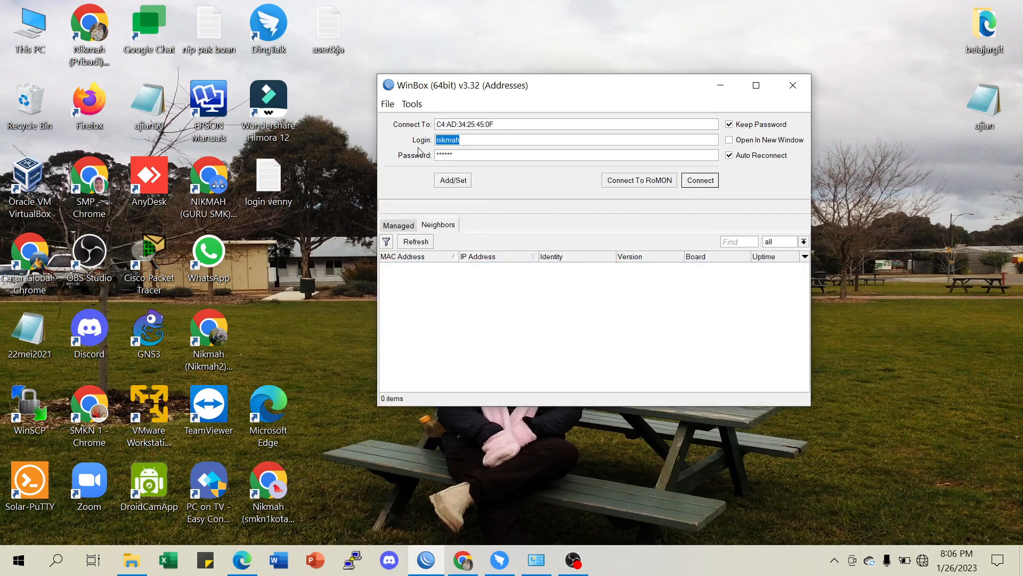
text(admin)
key(Tab)
key(BackSpace)
click(423, 244)
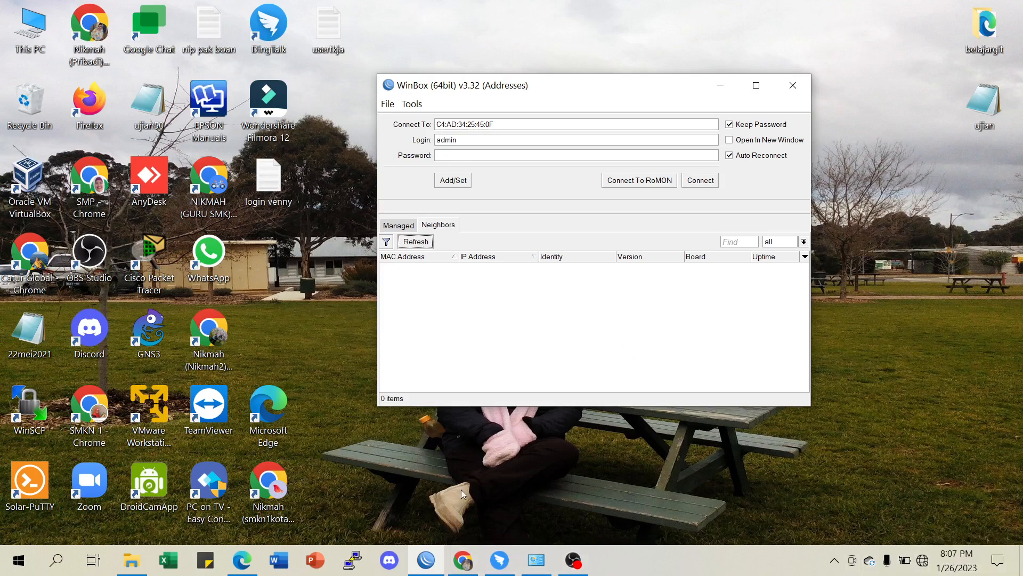
click(421, 245)
- Switch to Network Connections and assign the static IPv4 address 192.168.88.2 to the Ethernet adapter
click(536, 559)
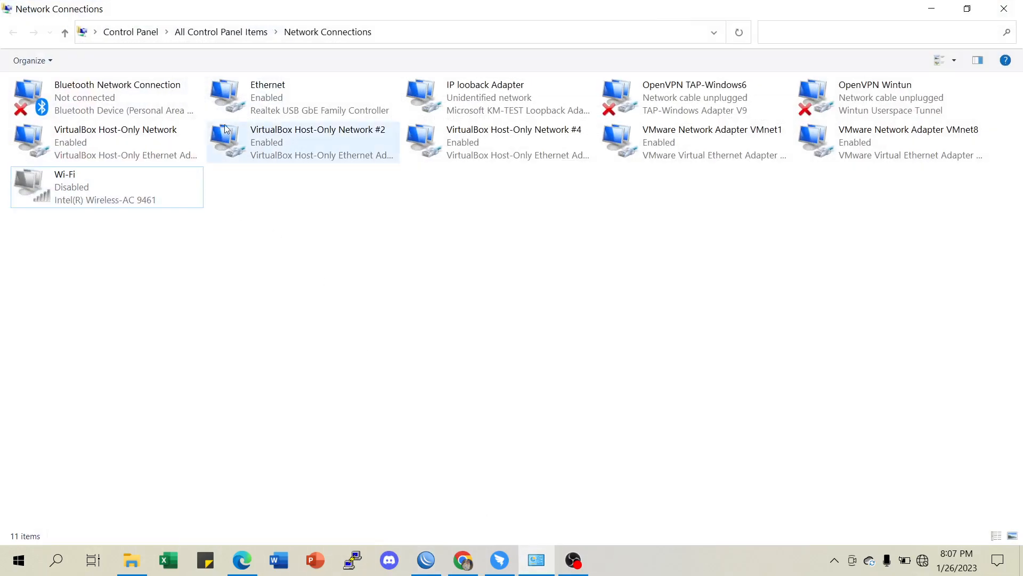
click(291, 107)
right_click(290, 108)
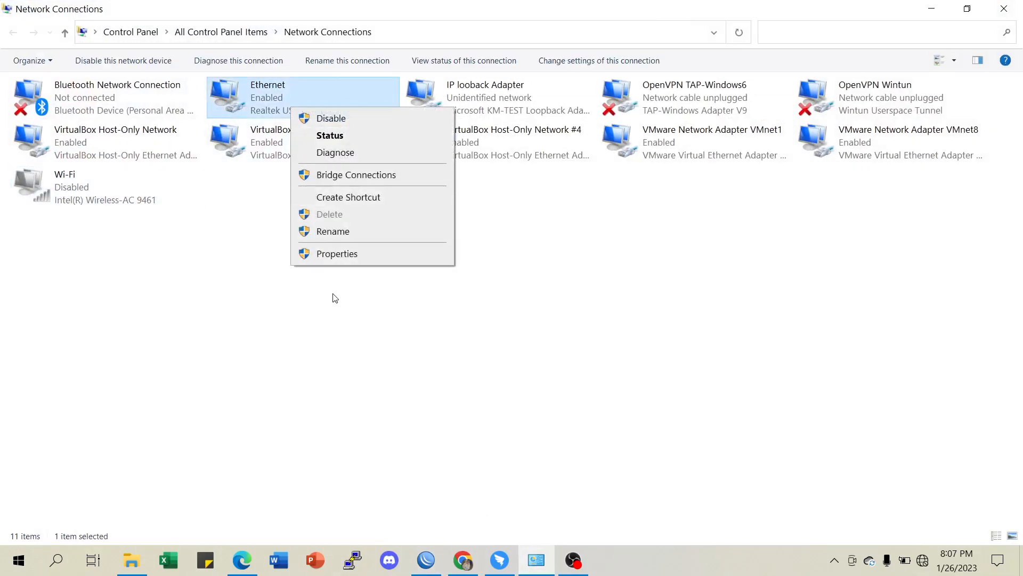
click(340, 254)
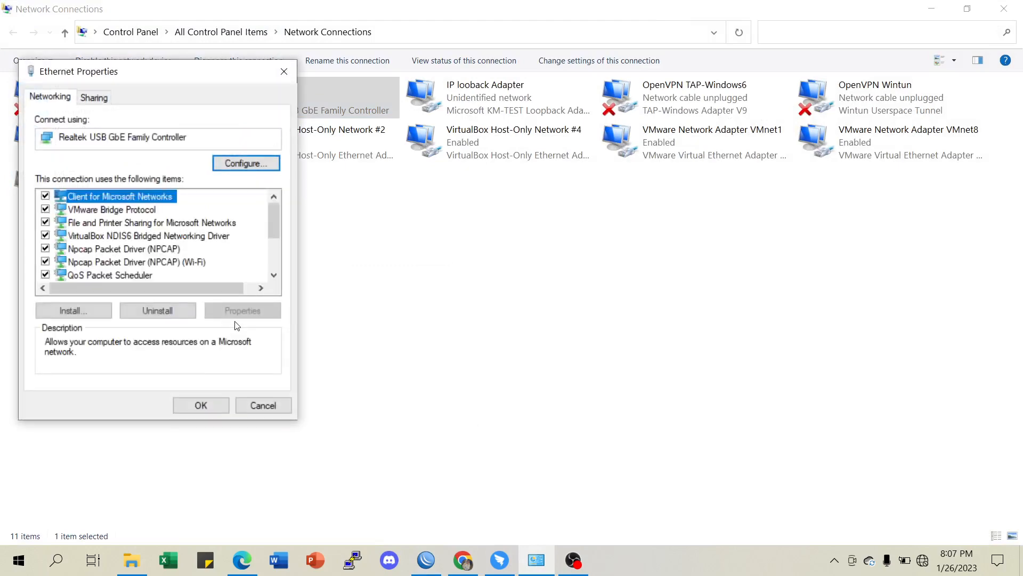
scroll(122, 268, down, 1)
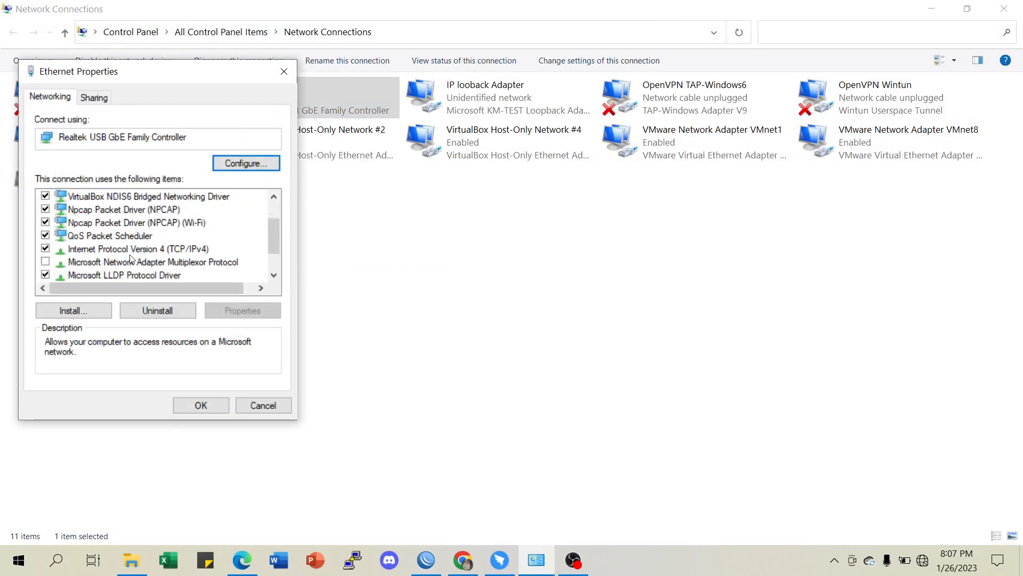
click(132, 249)
click(227, 309)
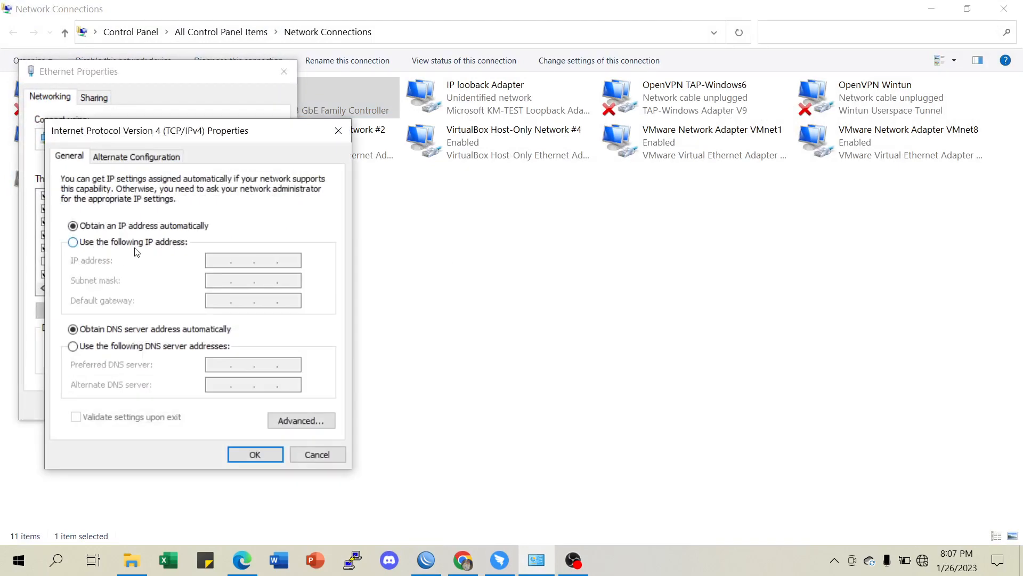
click(134, 243)
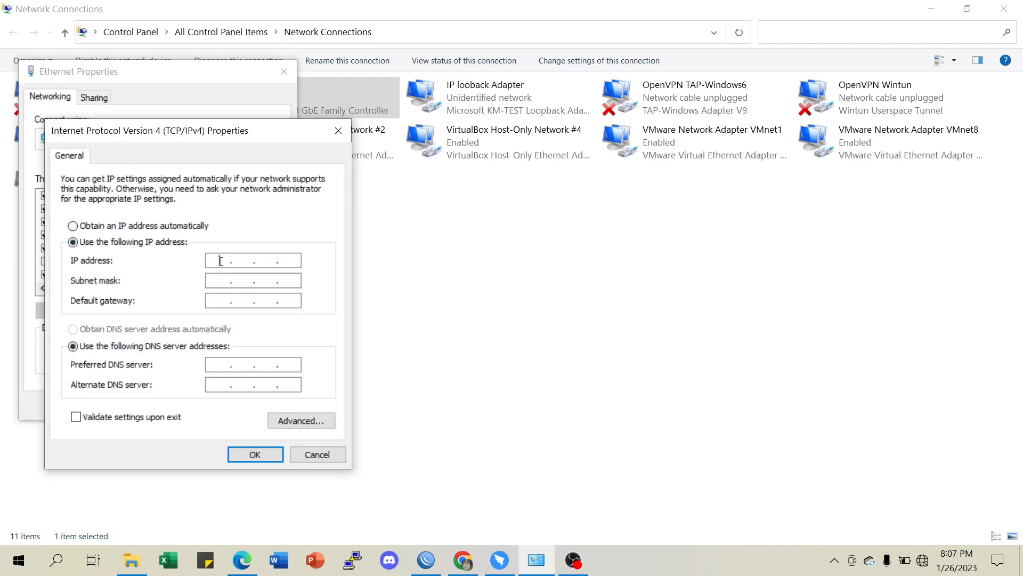
text(192 . 168 . 88 . 2)
key(Tab)
click(244, 457)
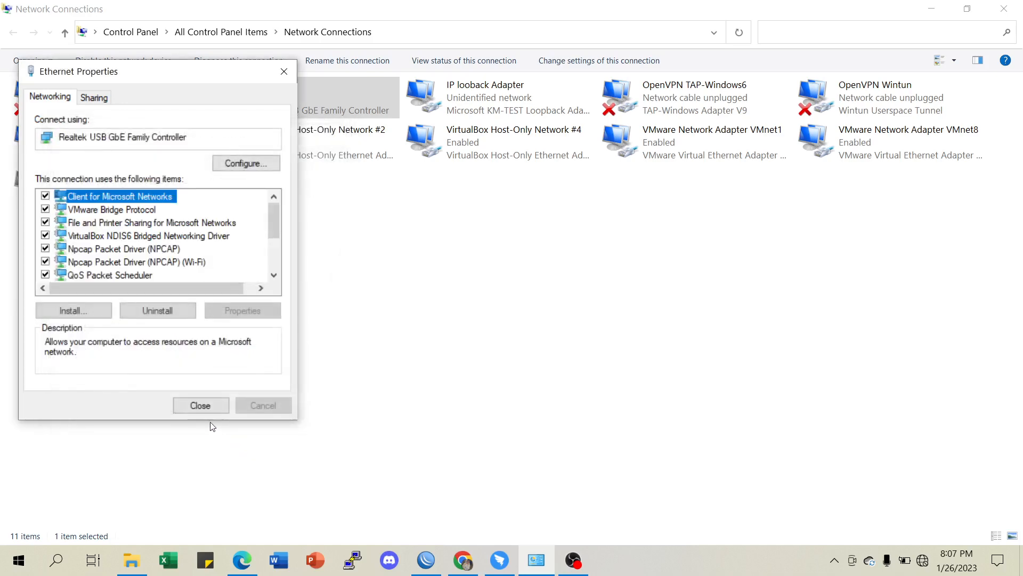
click(201, 408)
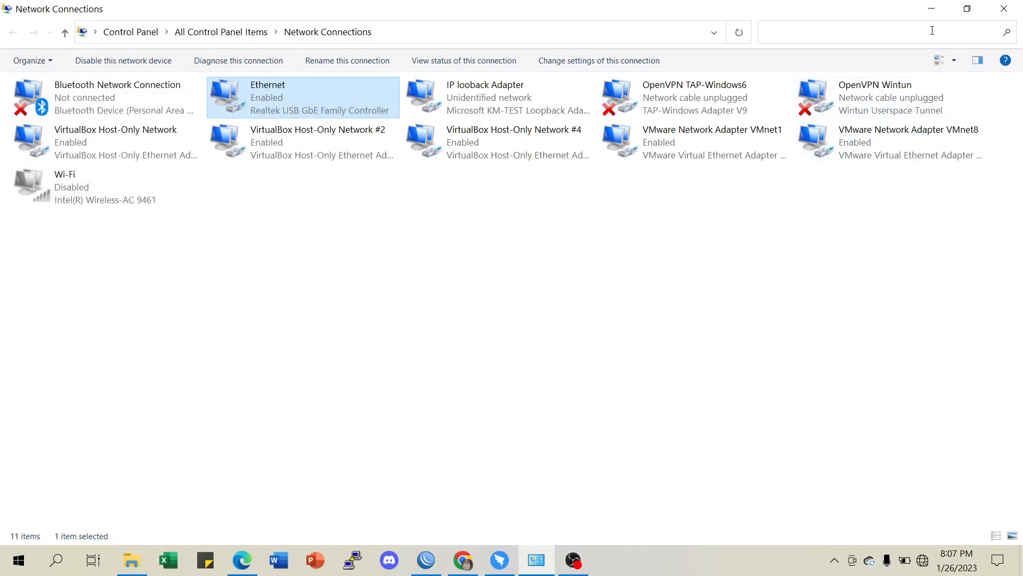
click(930, 13)
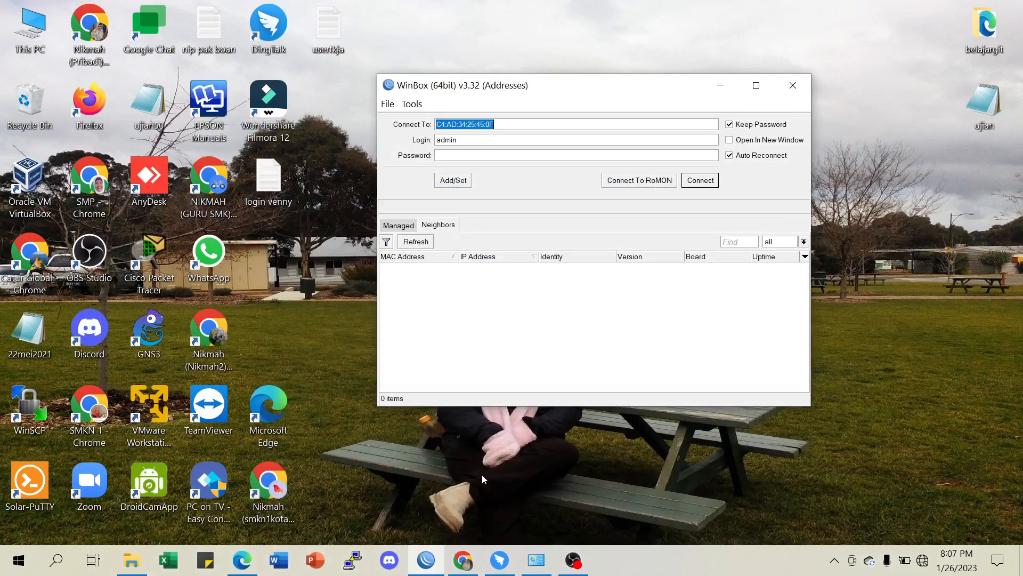
- Refresh the WinBox neighbor list and connect to the MikroTik RB941-2nD router as admin
click(407, 243)
click(407, 228)
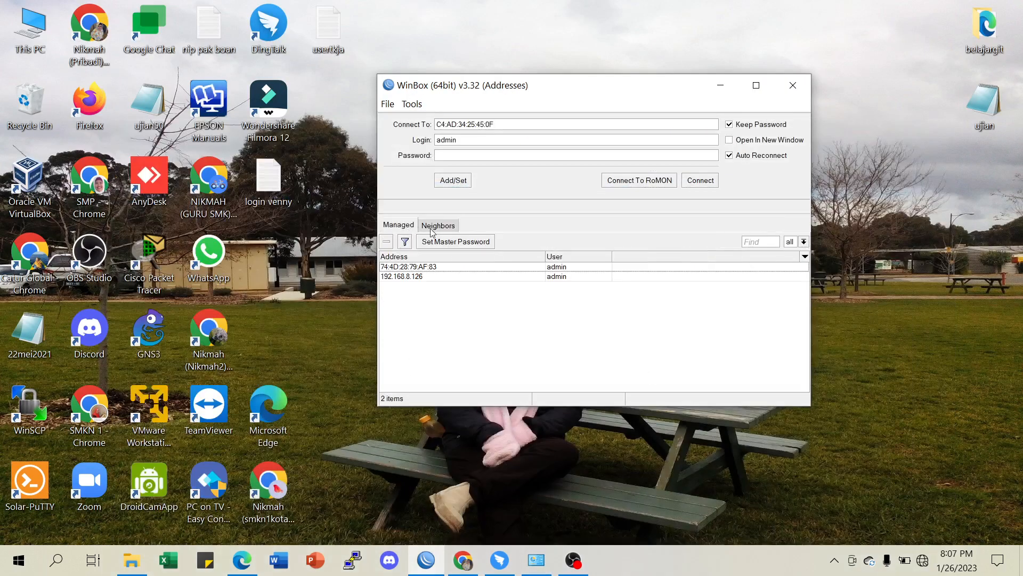
click(438, 226)
click(428, 243)
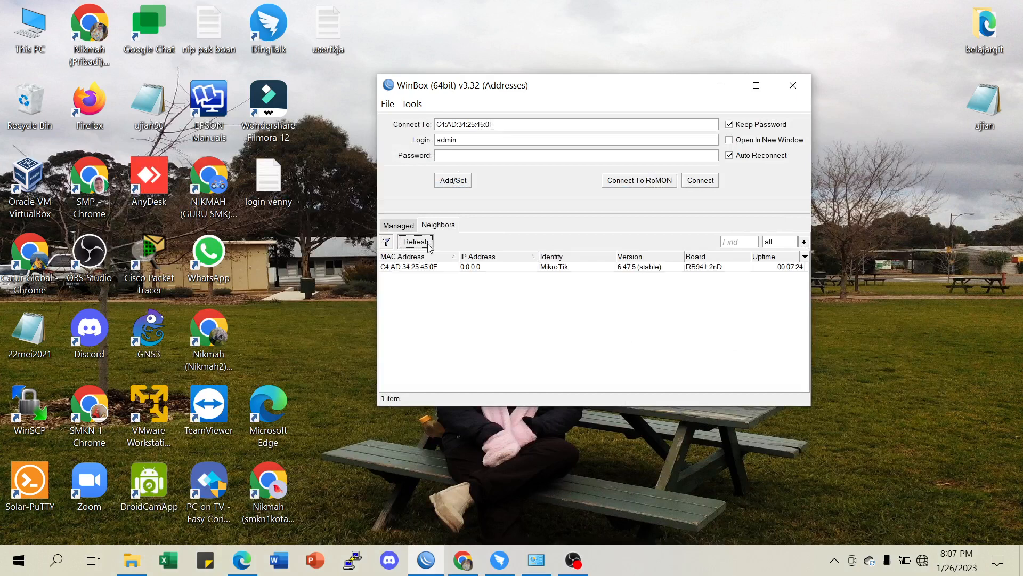
click(415, 268)
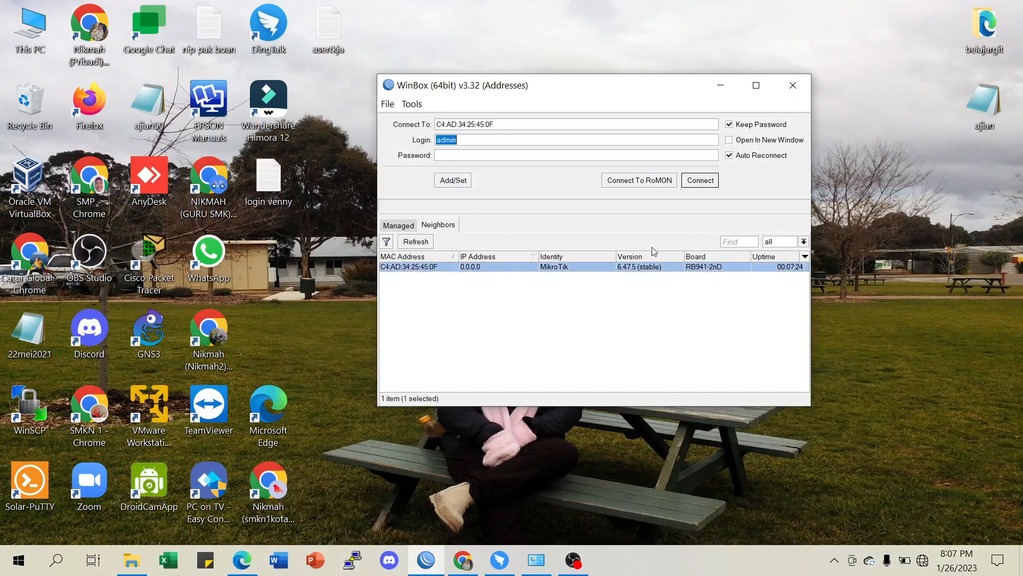
click(702, 181)
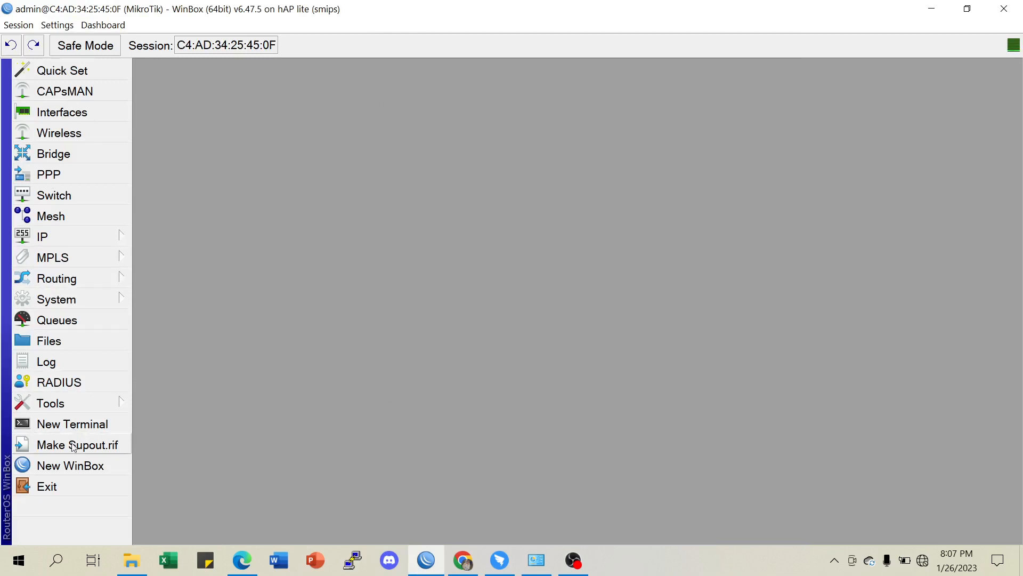
- Open a cleared router terminal and set the system identity name to R1-KelasIndustry
click(85, 424)
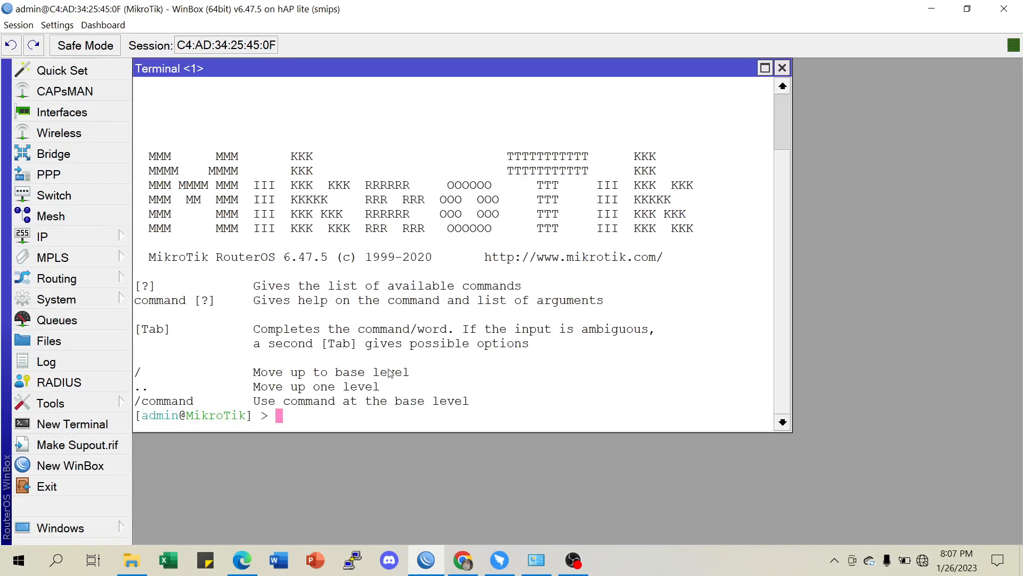
key(ctrl+l)
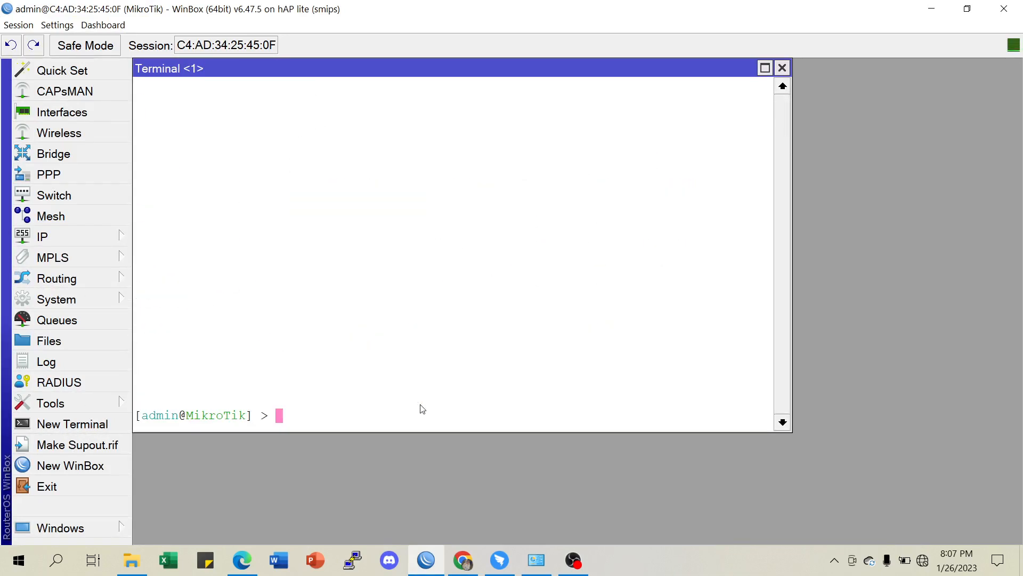
text(sys)
key(Tab)
text(identity )
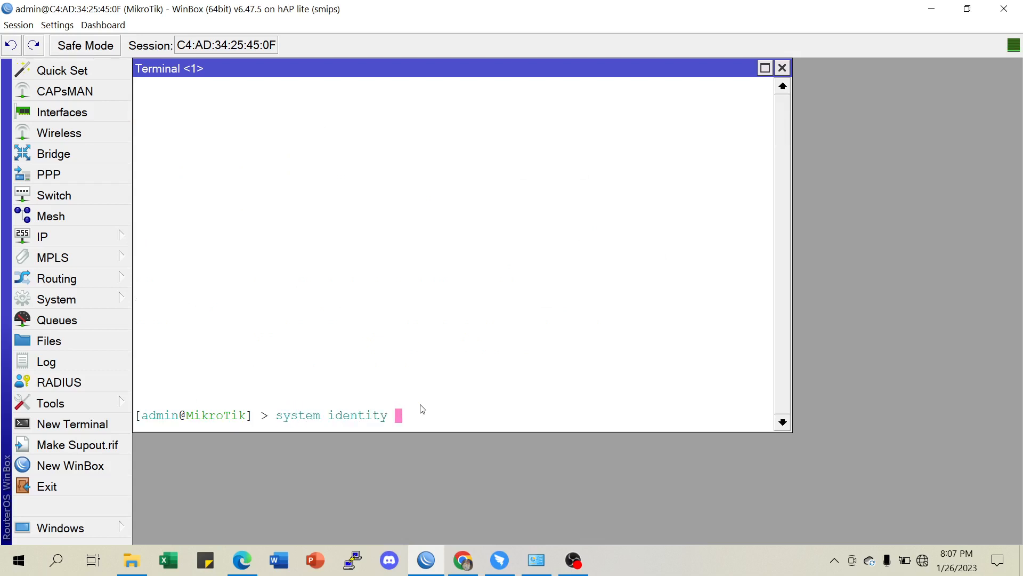
text(set name=R1-)
text(Kelas)
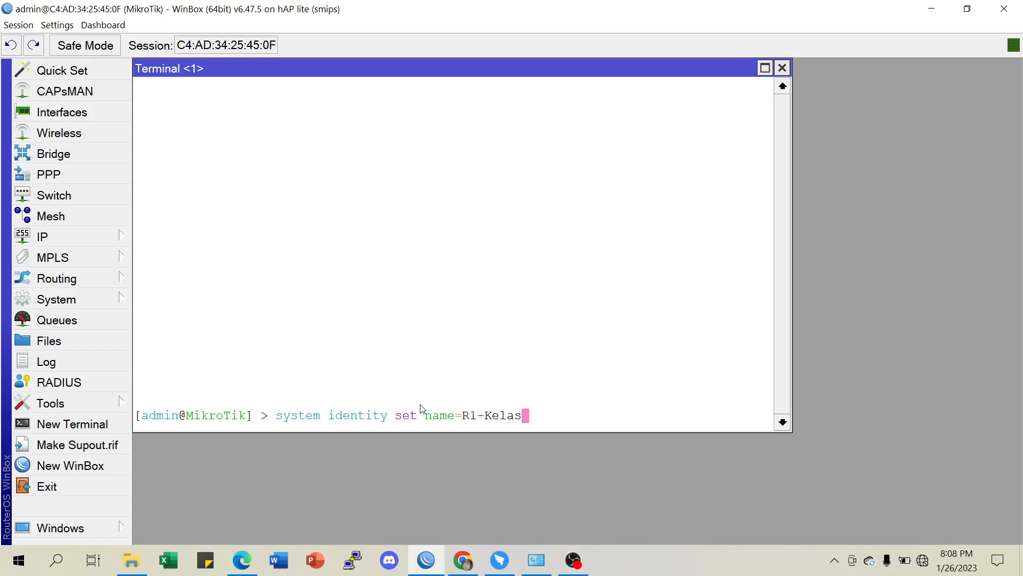
text(Industry)
key(Return)
key(Return)
key(Return)
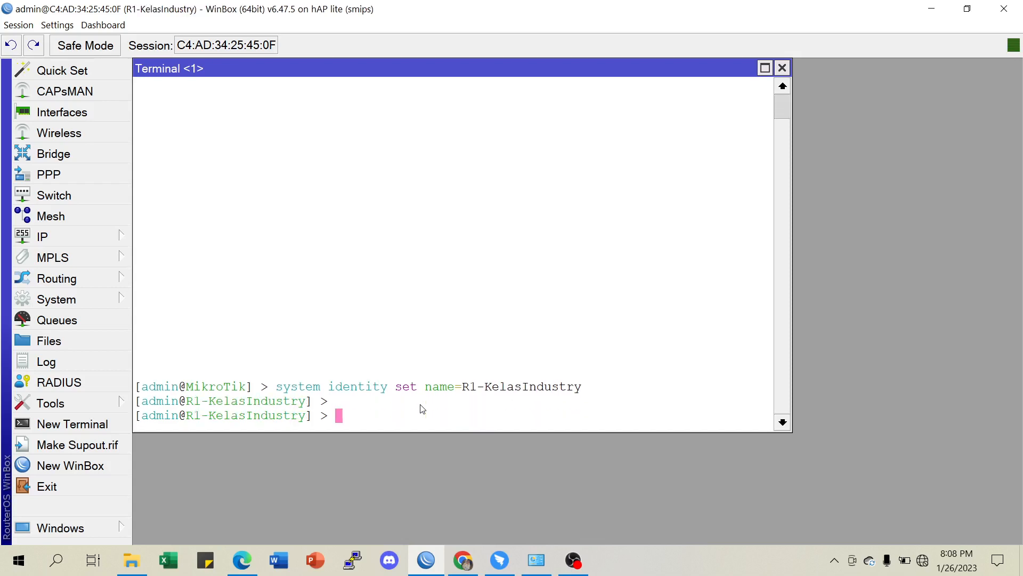
- Add the IP address 10.10.10.1/30 to the wlan1 interface from the terminal
text(ip )
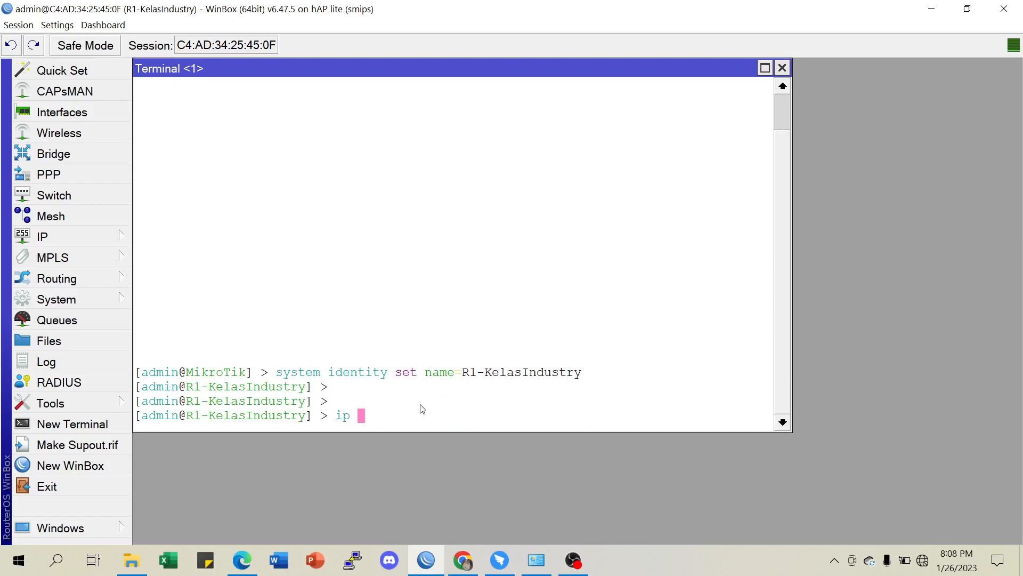
text(address add address=)
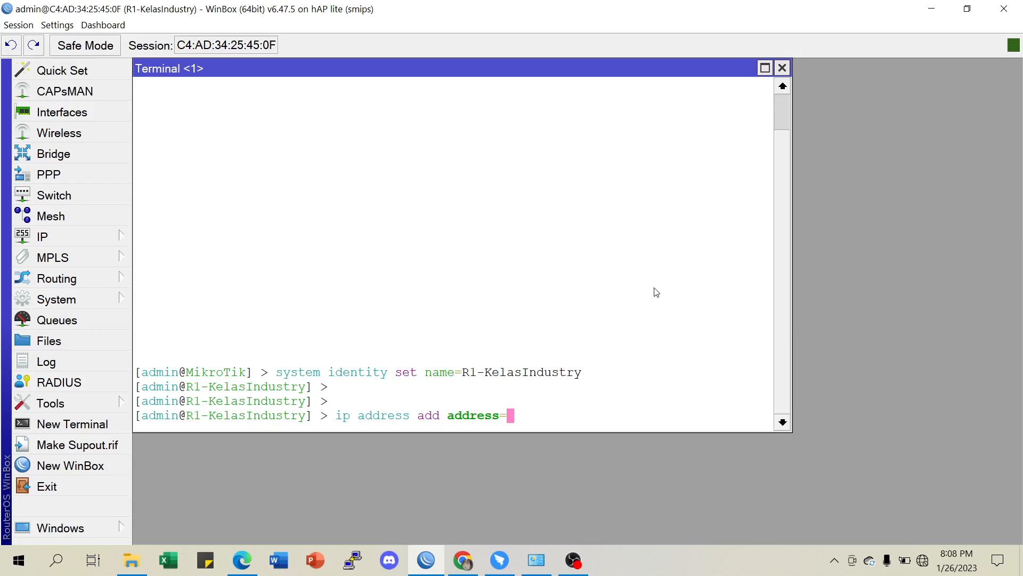
text(10.10.10.1/30 inter)
key(Tab)
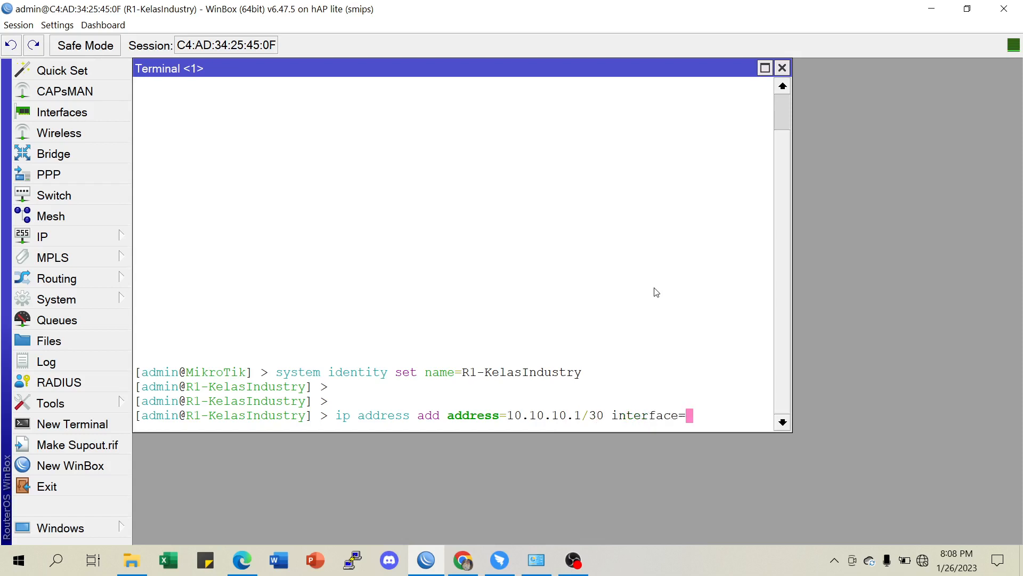
text(e)
key(BackSpace)
text(wl)
key(Tab)
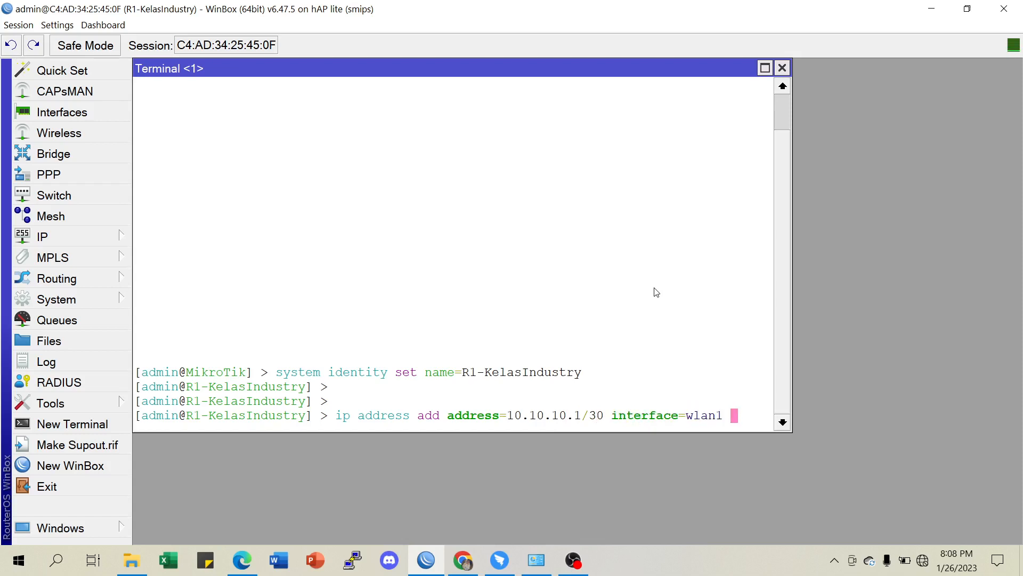
key(Return)
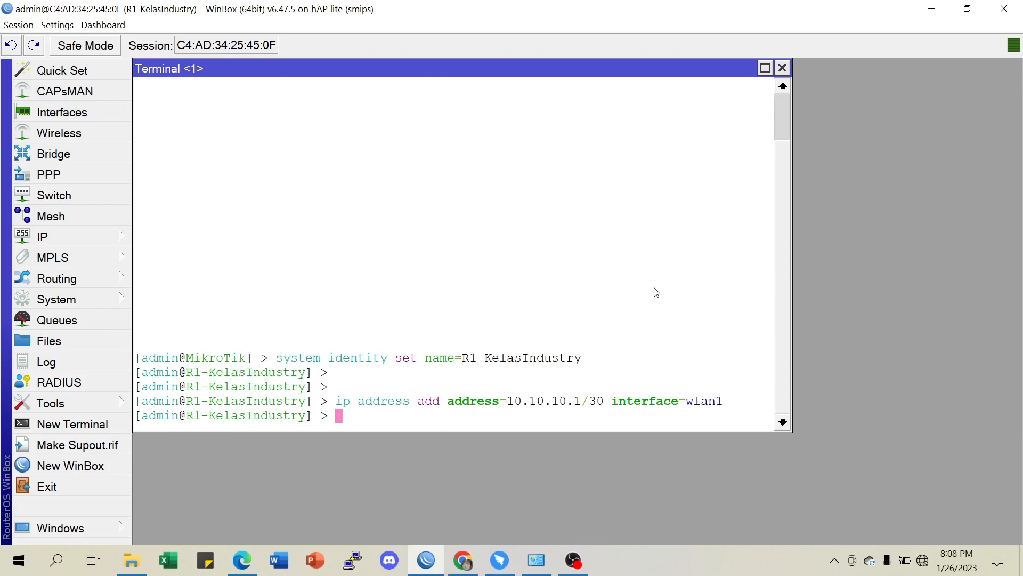
- Print the router's IP address list in the terminal to check the configured addresses
text(ip address p)
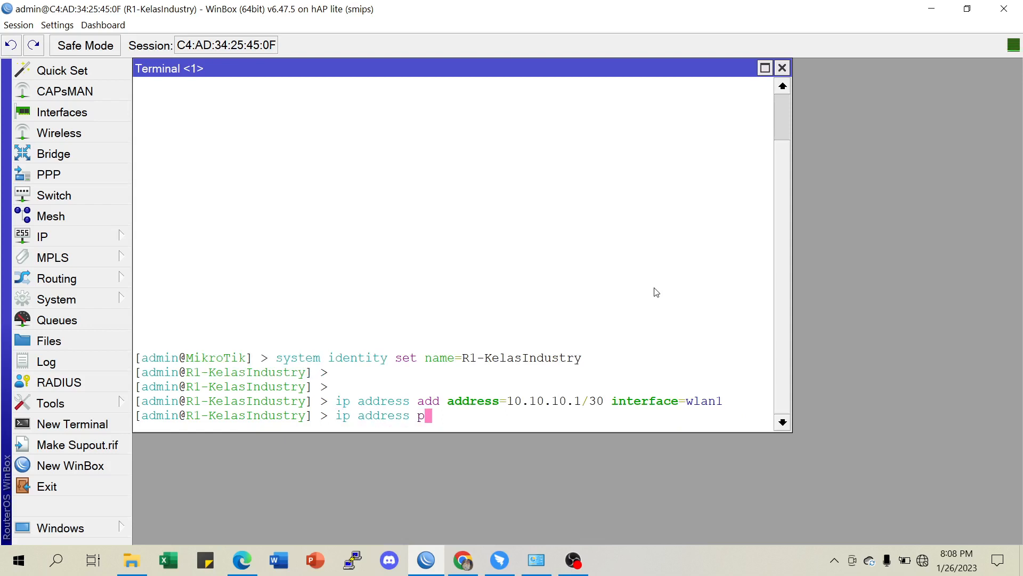
text(r)
key(Return)
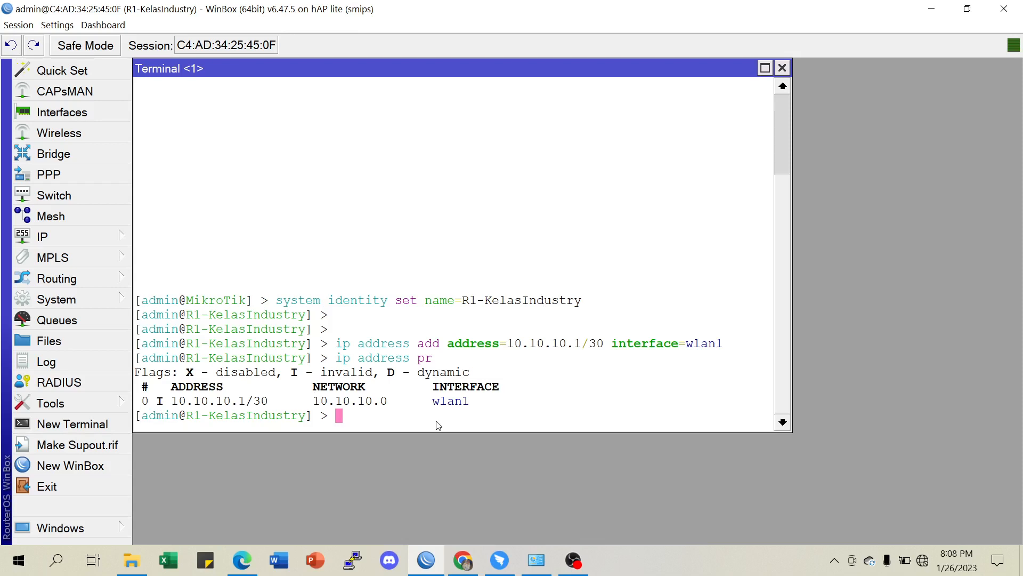
text(i)
key(BackSpace)
key(Return)
key(Return)
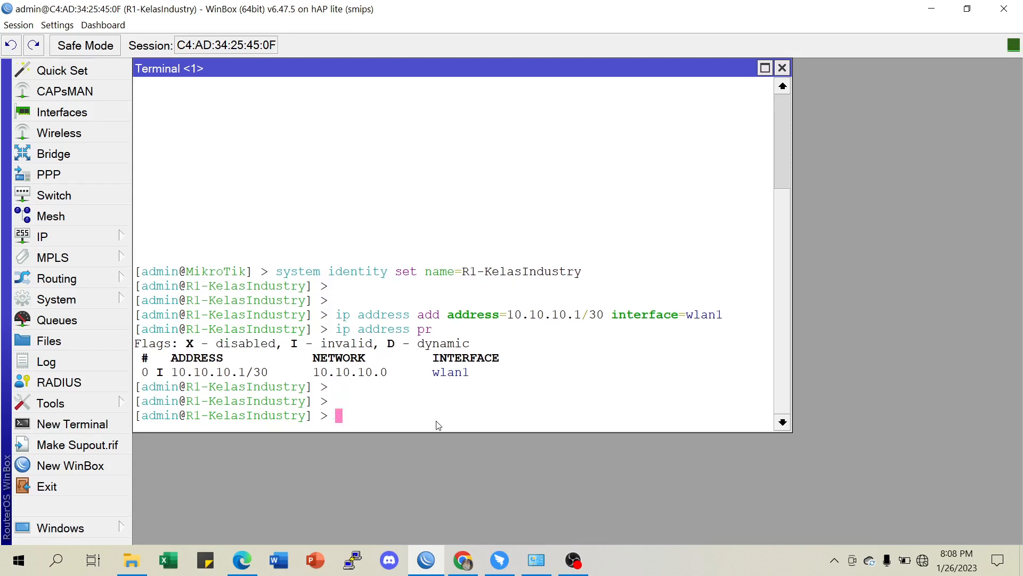
- Print the router's interface list in the terminal and enable the wlan1 interface, number 5
text(interface)
text(pr)
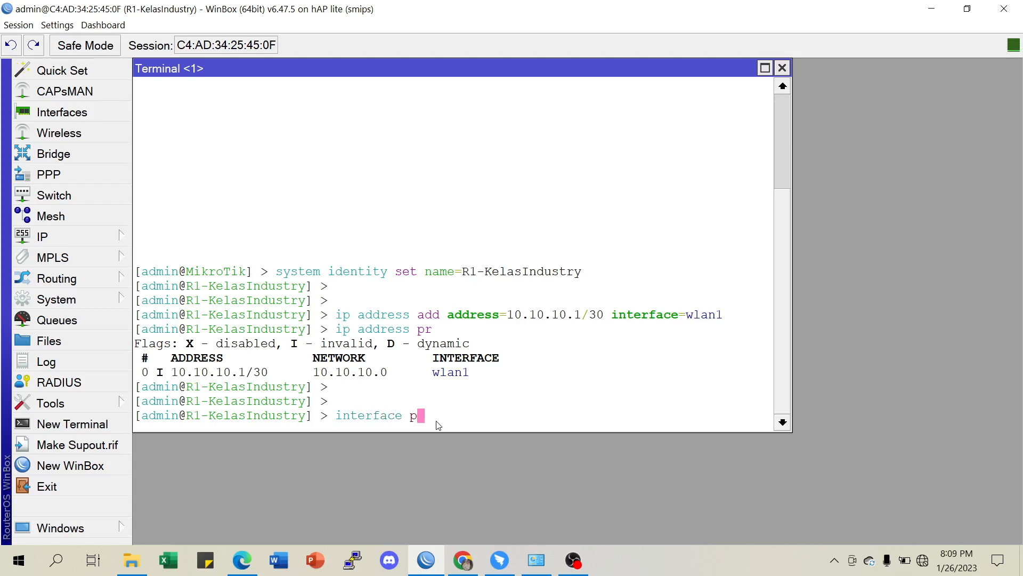
key(Return)
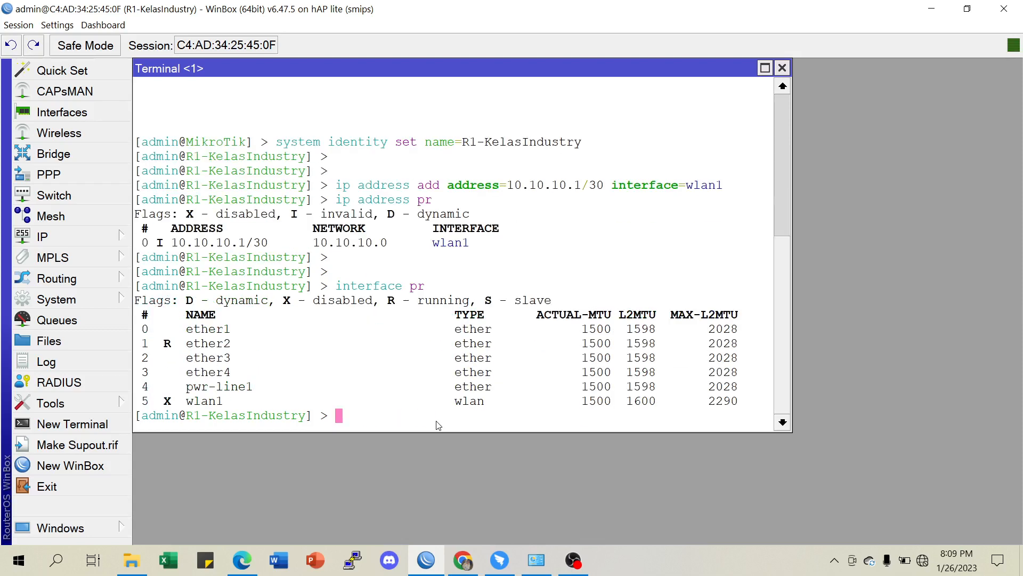
text(interface enable nu)
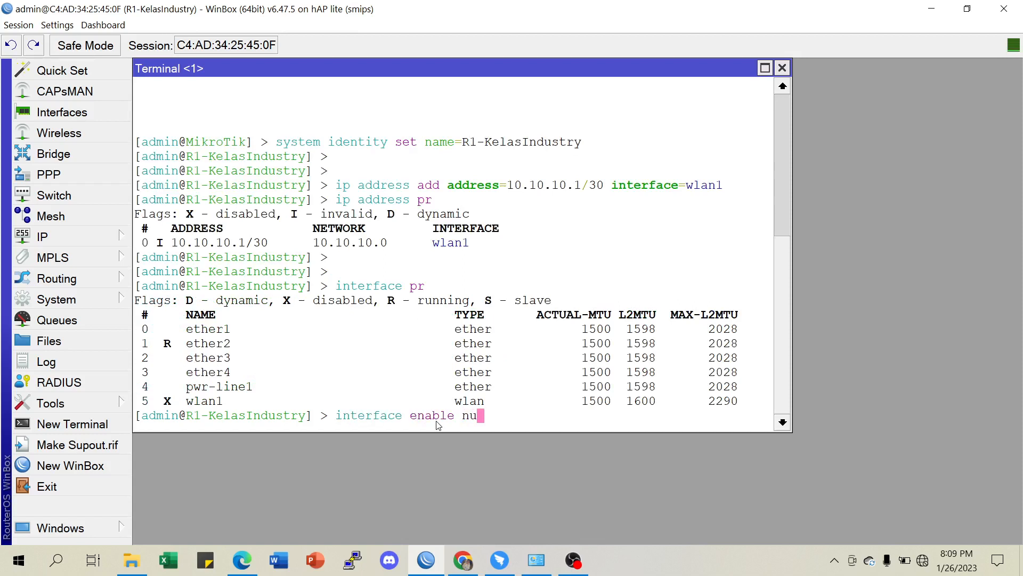
text(mbers=5)
key(Return)
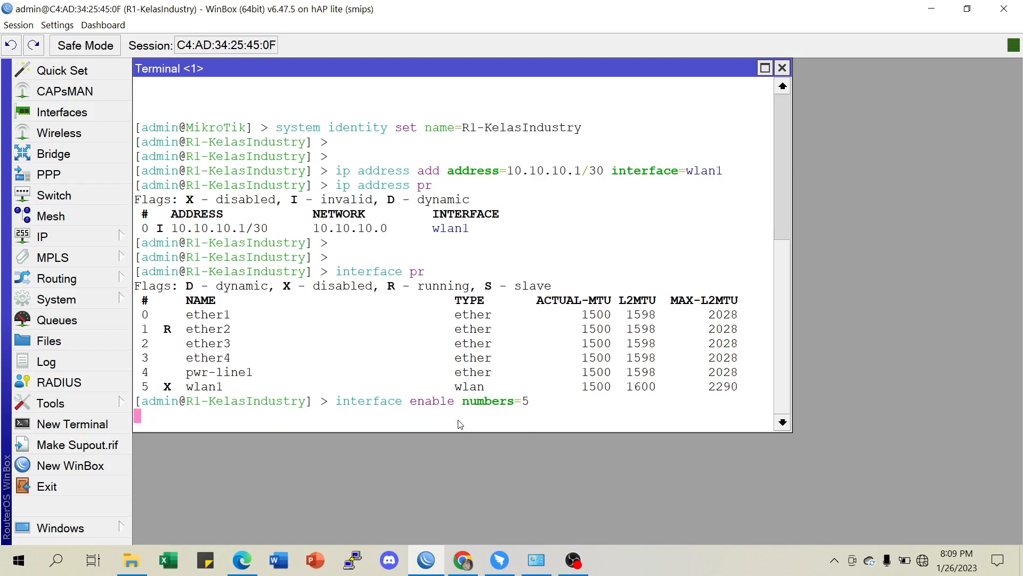
- Print the interface list again and compare wlan1's status flag with the earlier terminal output
text(interface pr)
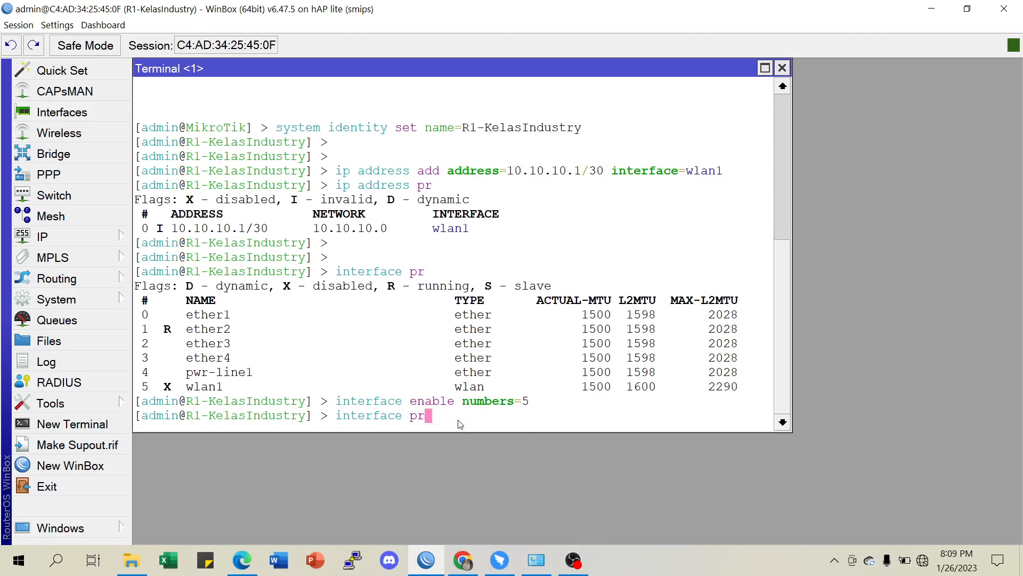
key(Return)
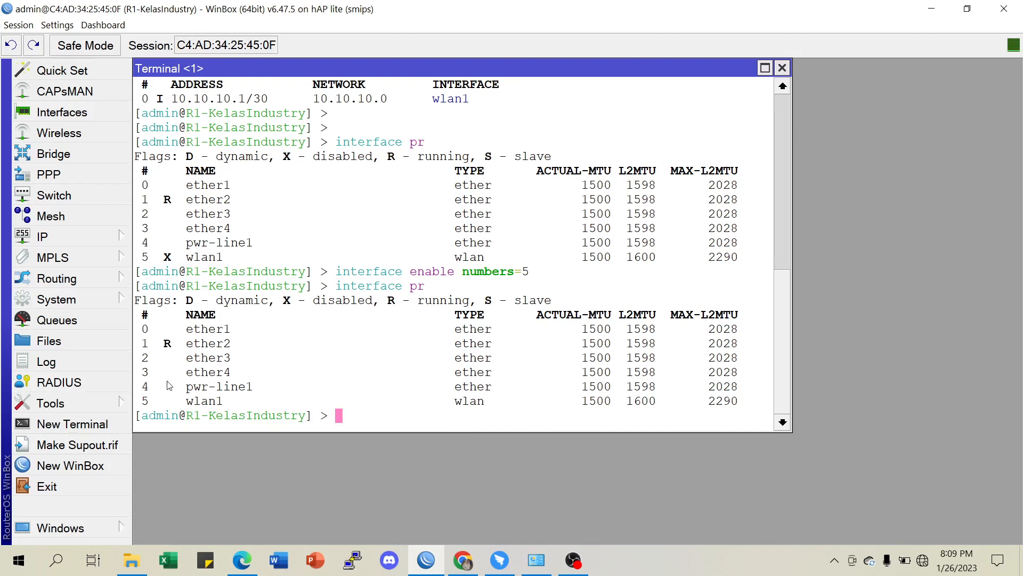
double_click(167, 257)
scroll(171, 112, up, 1)
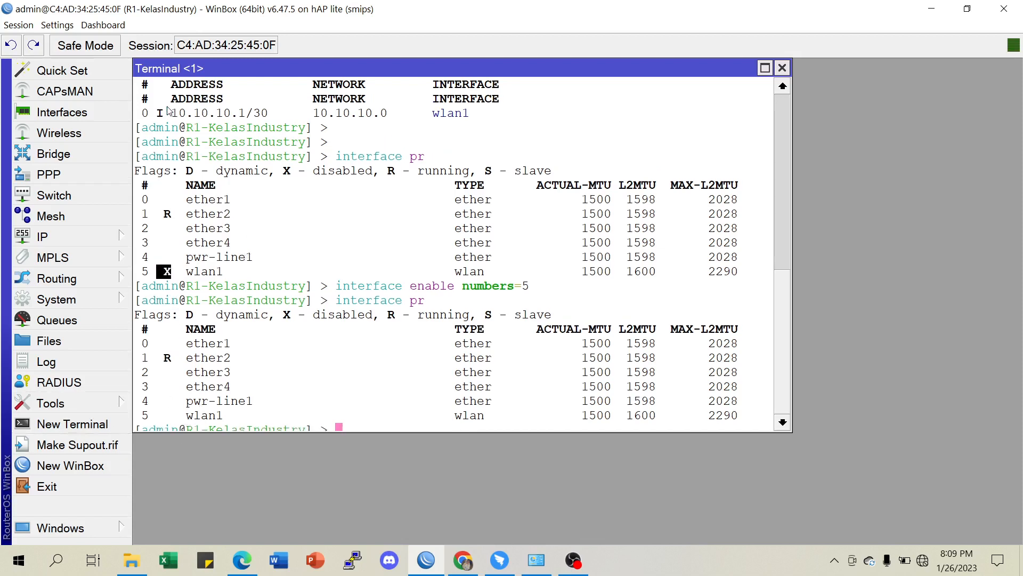
scroll(178, 117, up, 1)
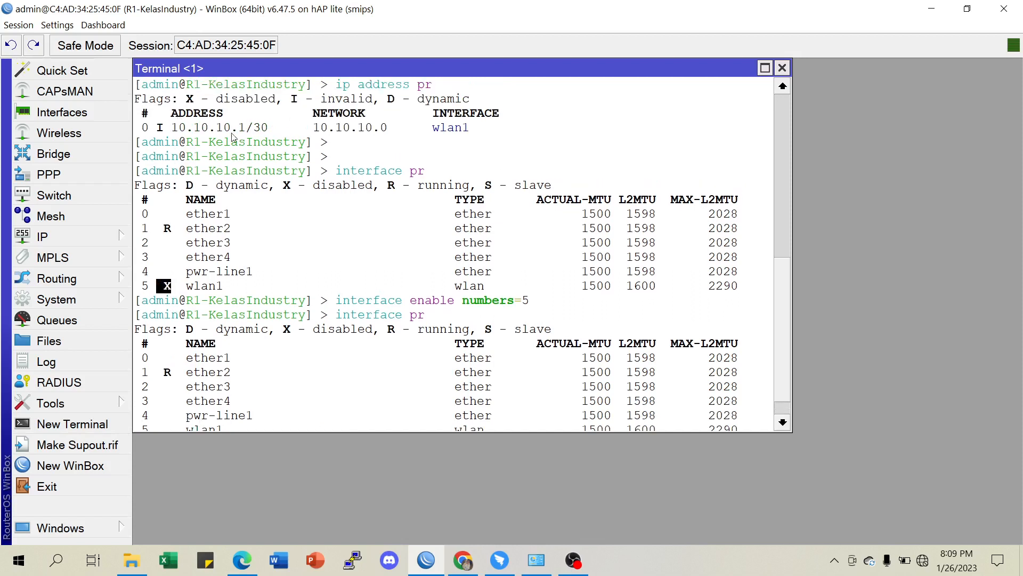
scroll(273, 318, up, 1)
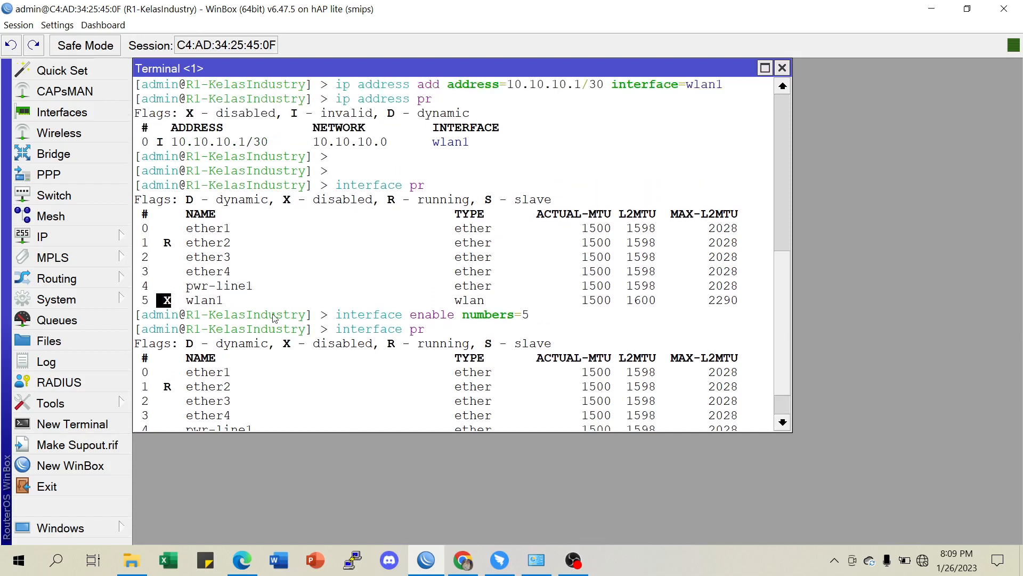
scroll(410, 395, down, 3)
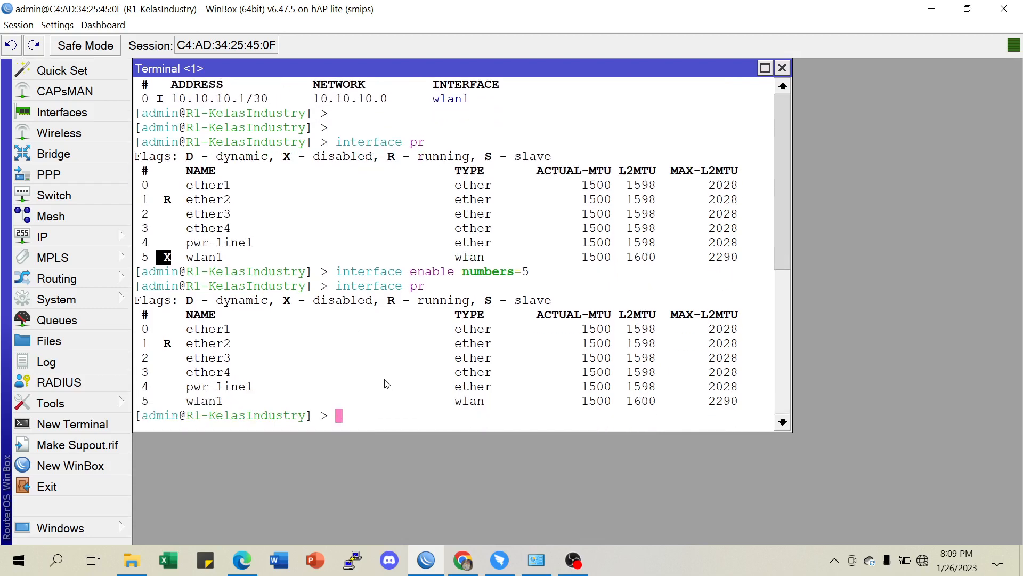
- Print the IP address list again and compare the wlan1 entry's flag with the earlier terminal output
text(ip address pr)
key(Return)
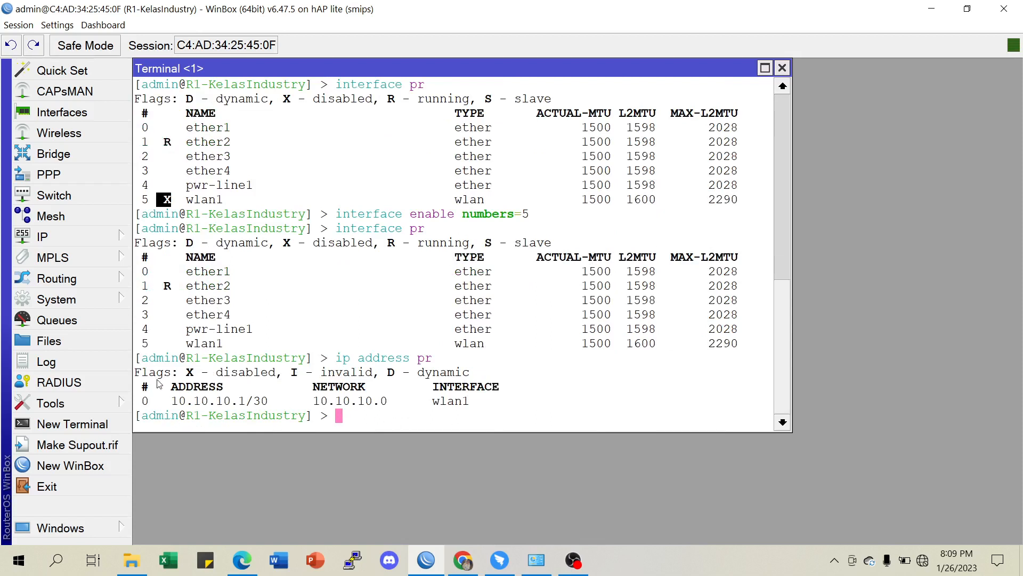
scroll(155, 190, up, 1)
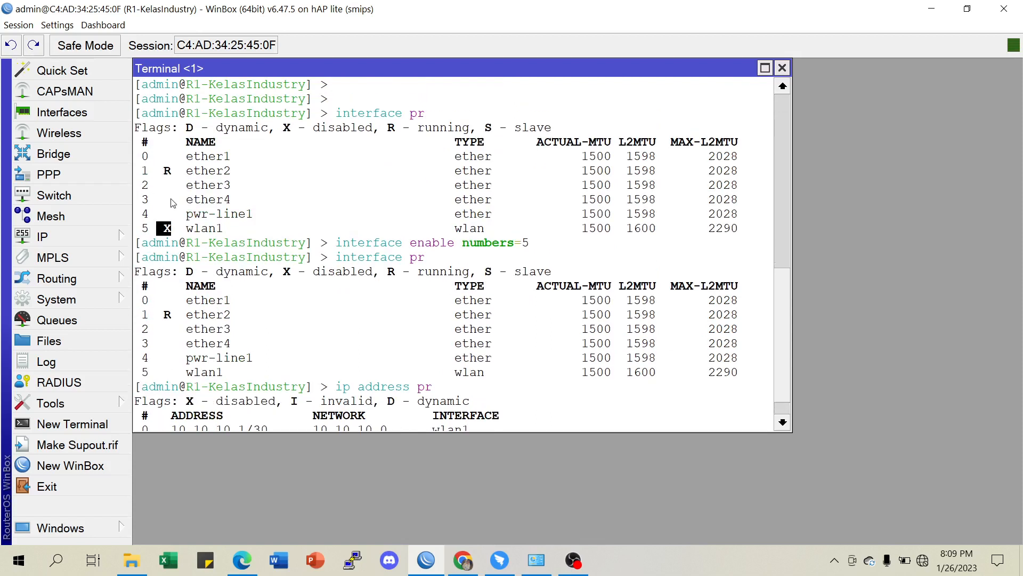
scroll(172, 203, up, 1)
scroll(174, 219, up, 2)
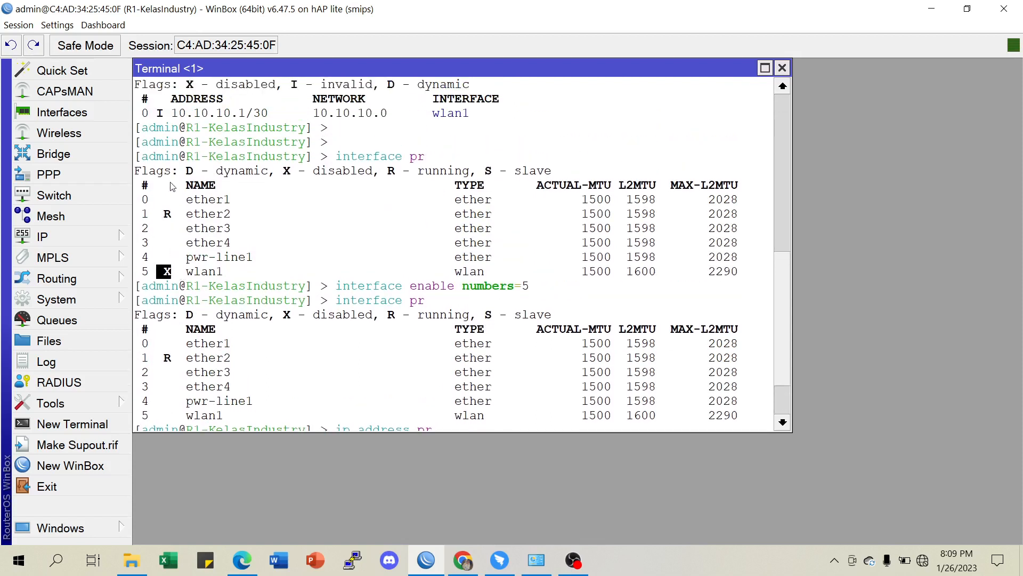
scroll(203, 240, down, 3)
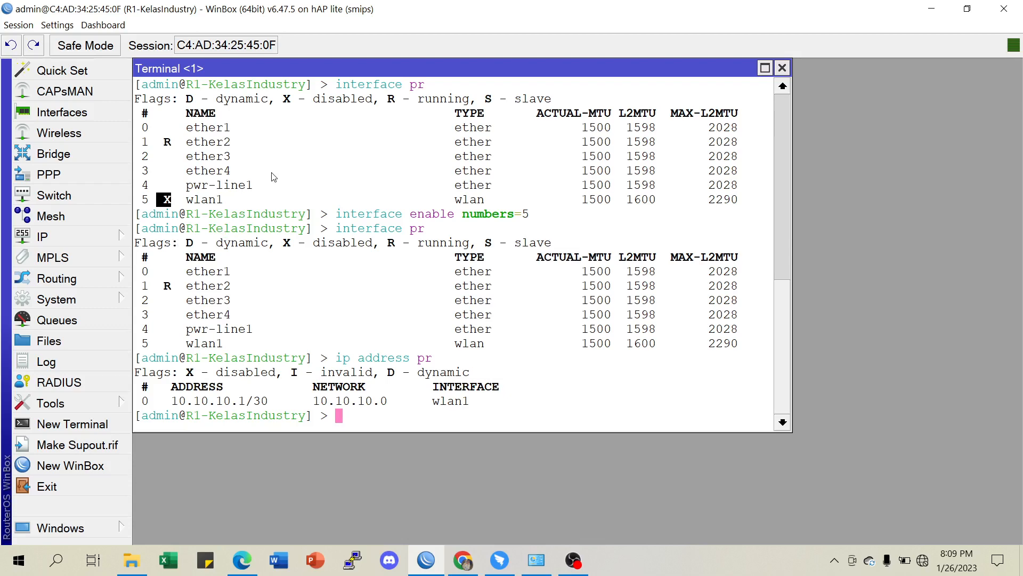
- Close the terminal and, in the wlan1 wireless settings, set the mode to bridge and the band to 2GHz-B/G/N
click(782, 68)
click(77, 135)
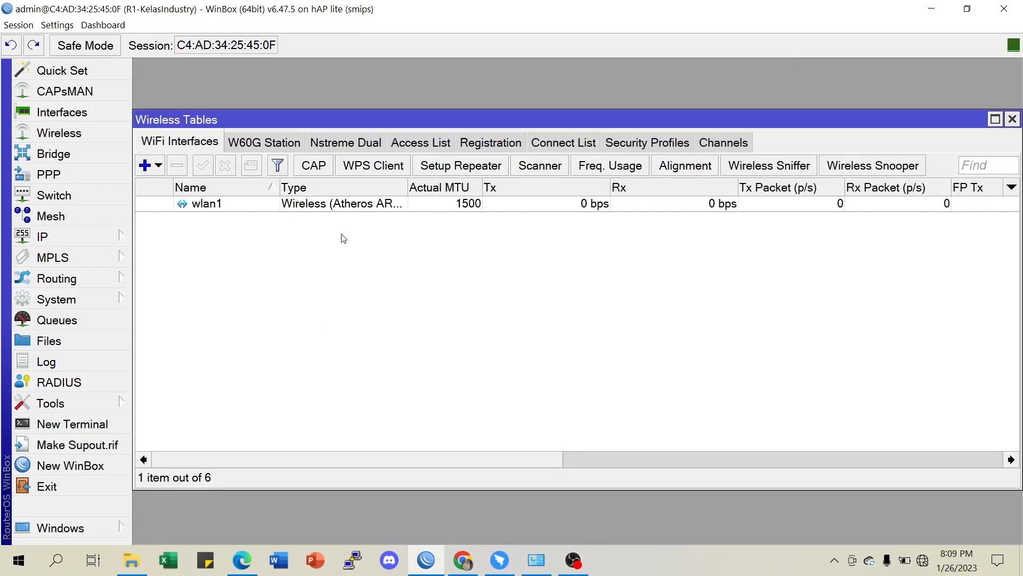
double_click(358, 205)
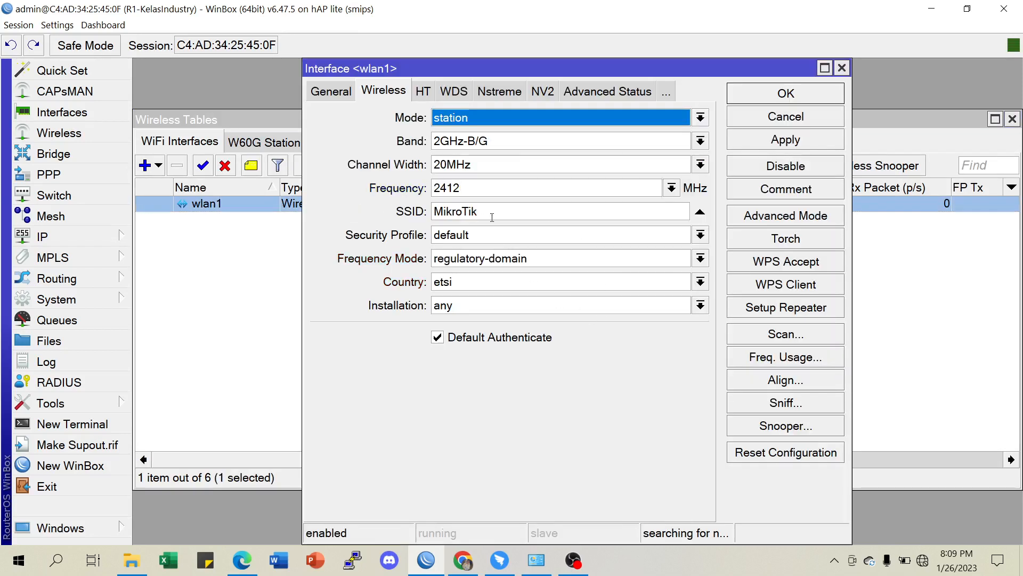
click(512, 122)
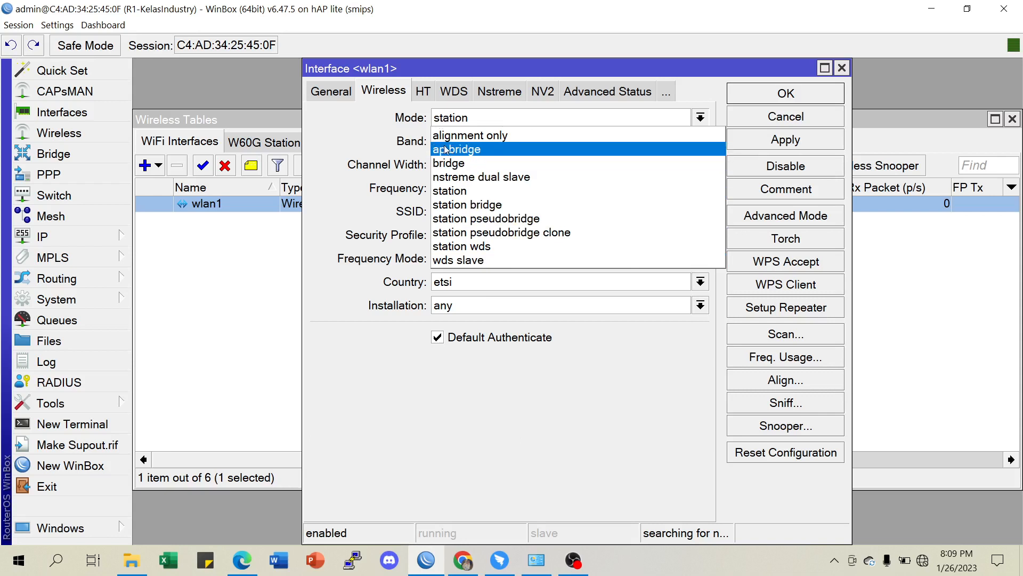
click(453, 164)
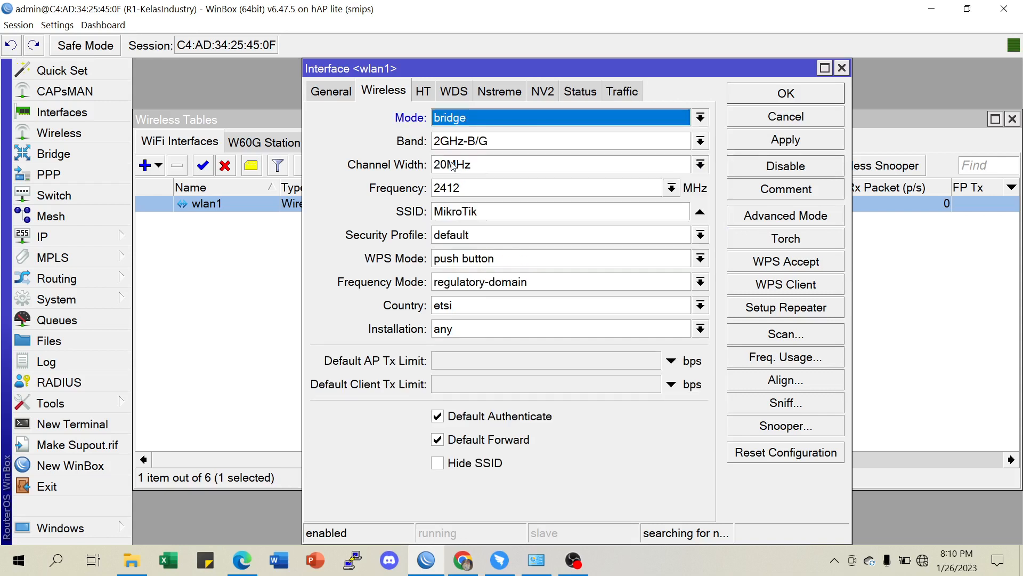
click(490, 147)
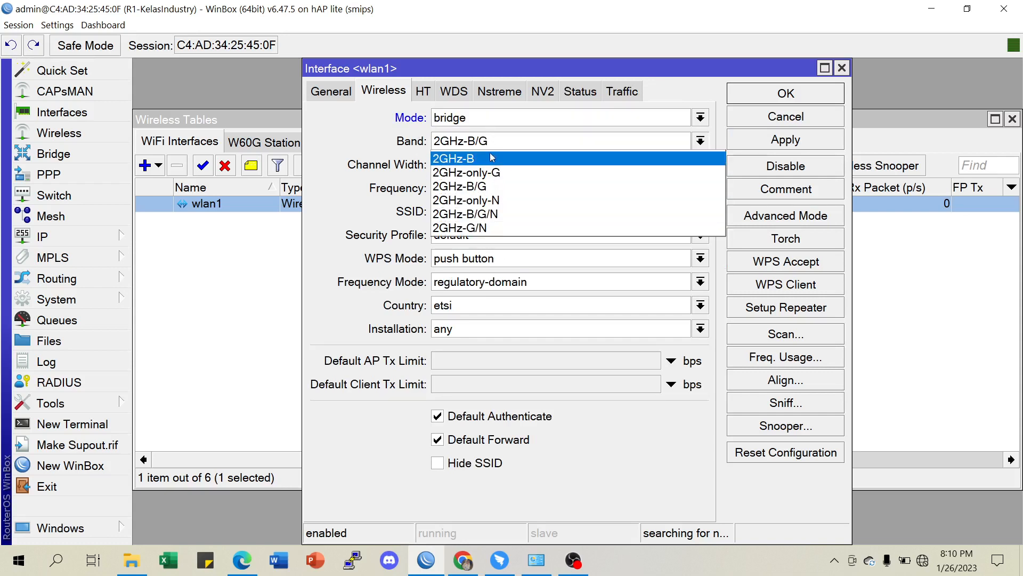
click(496, 214)
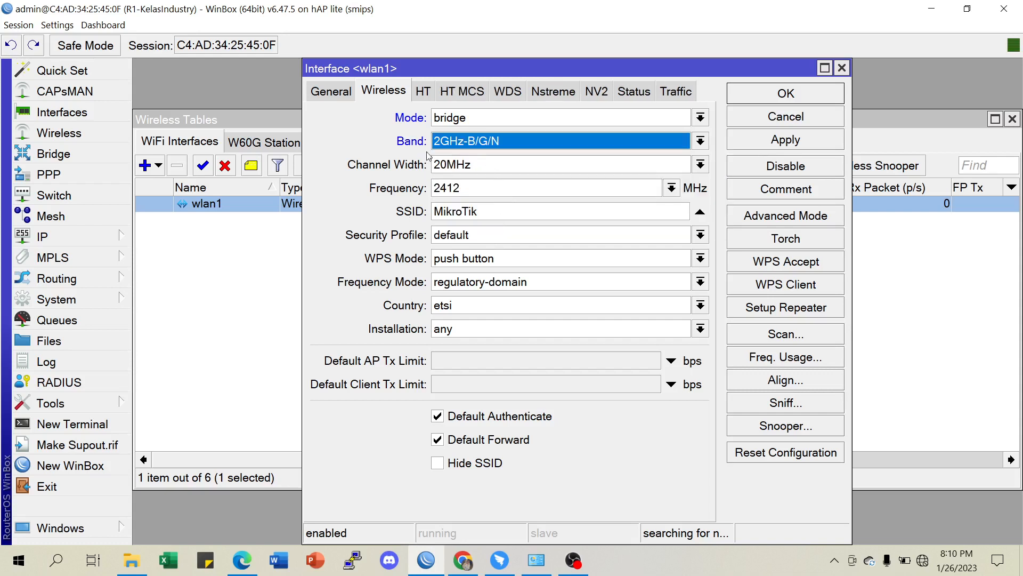
- Set the wlan1 SSID to Kelas-Industri, save the interface settings, and widen the Type column of the wireless interface table
double_click(491, 216)
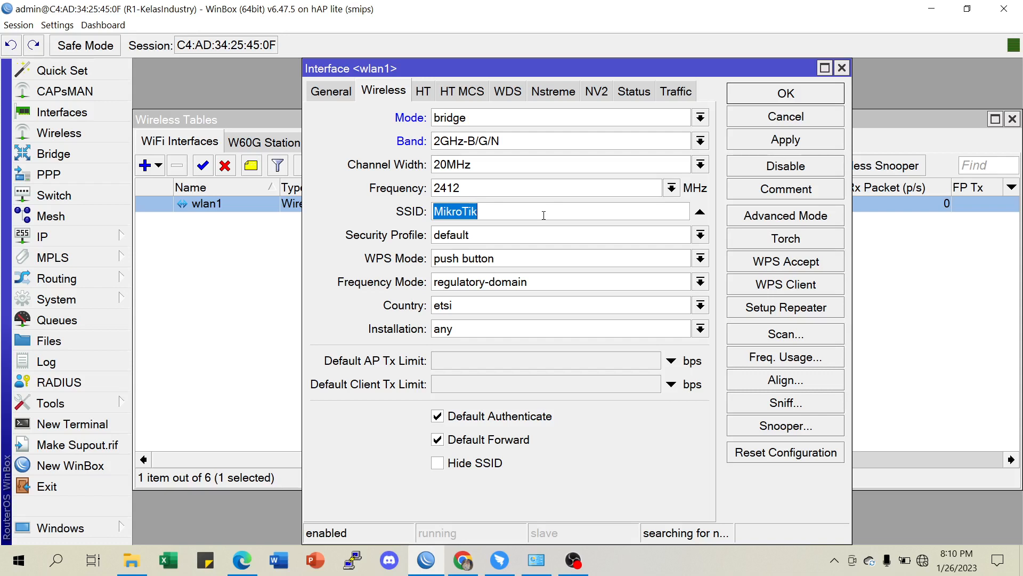
text(Kelas)
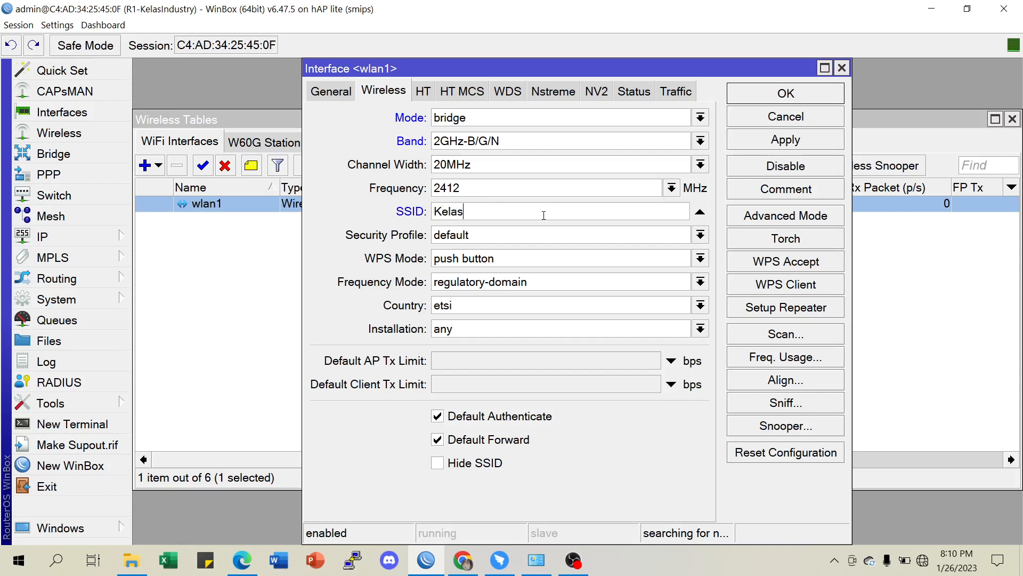
text(-Mi)
key(BackSpace)
click(778, 143)
click(766, 93)
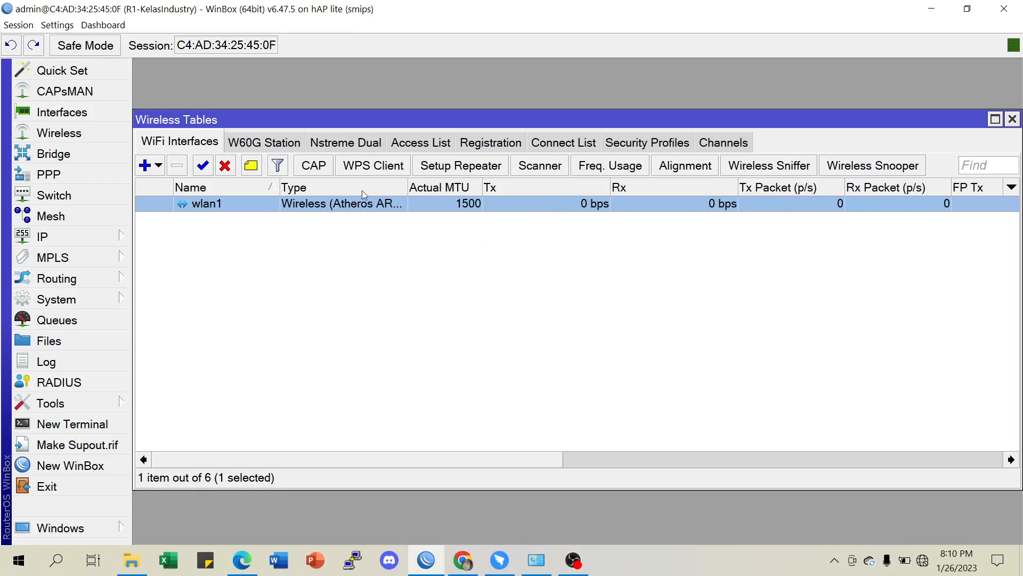
drag(408, 187, 467, 187)
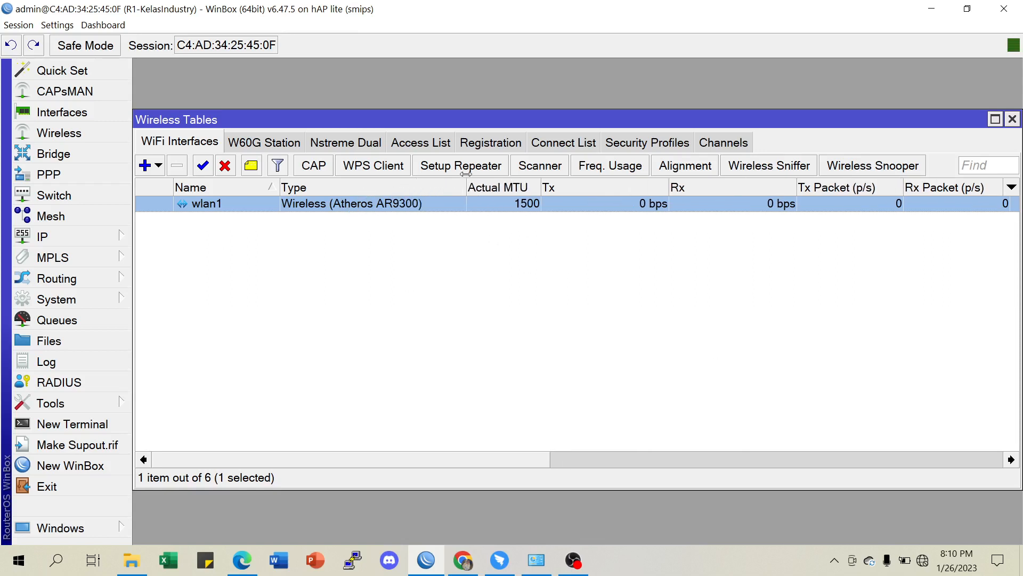
- Enable the Wi-Fi adapter in Windows Network Connections and look for Kelas-Industri among the available Wi-Fi networks
click(923, 560)
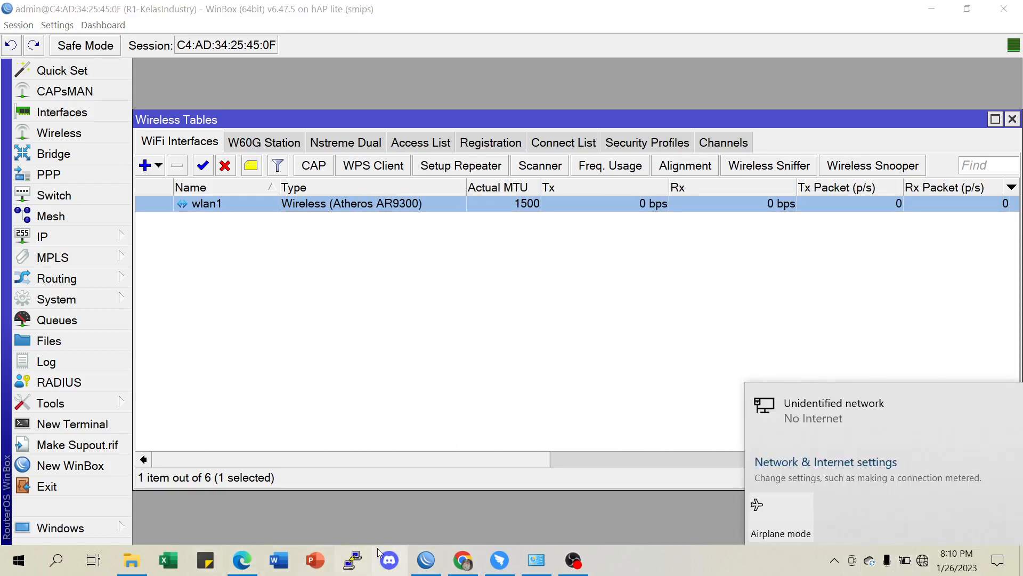
click(536, 559)
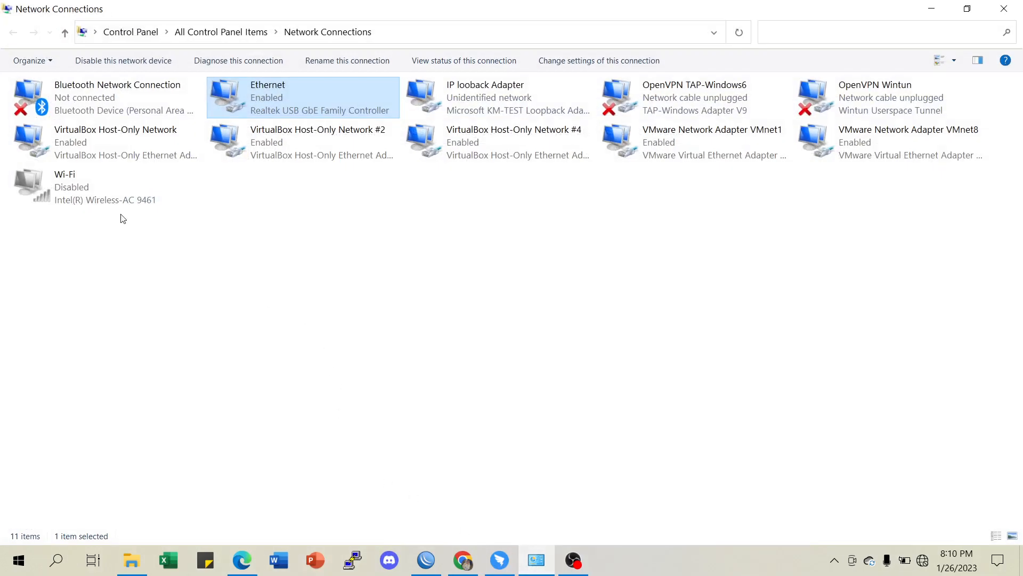
click(88, 187)
right_click(89, 186)
click(125, 205)
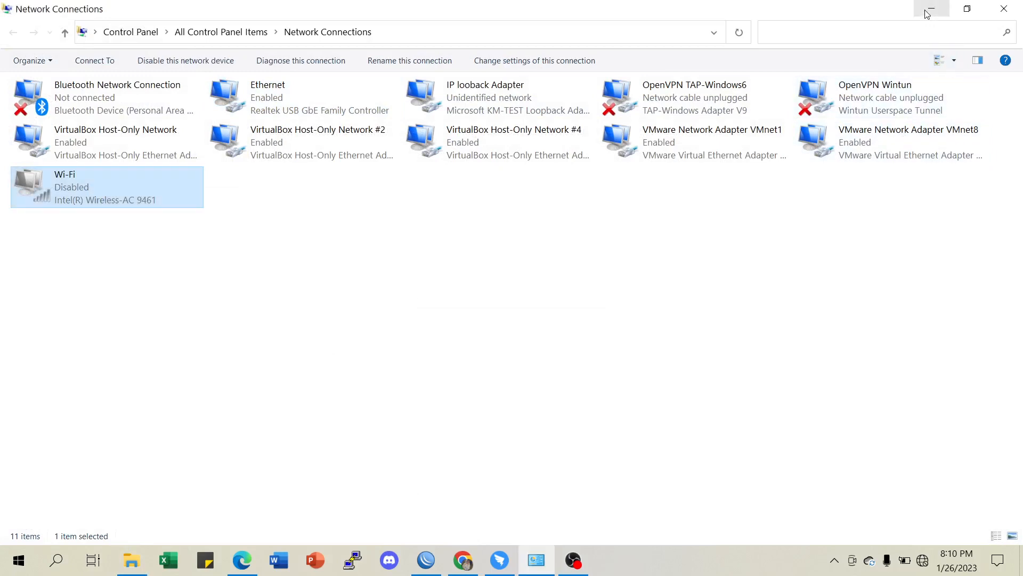
click(739, 32)
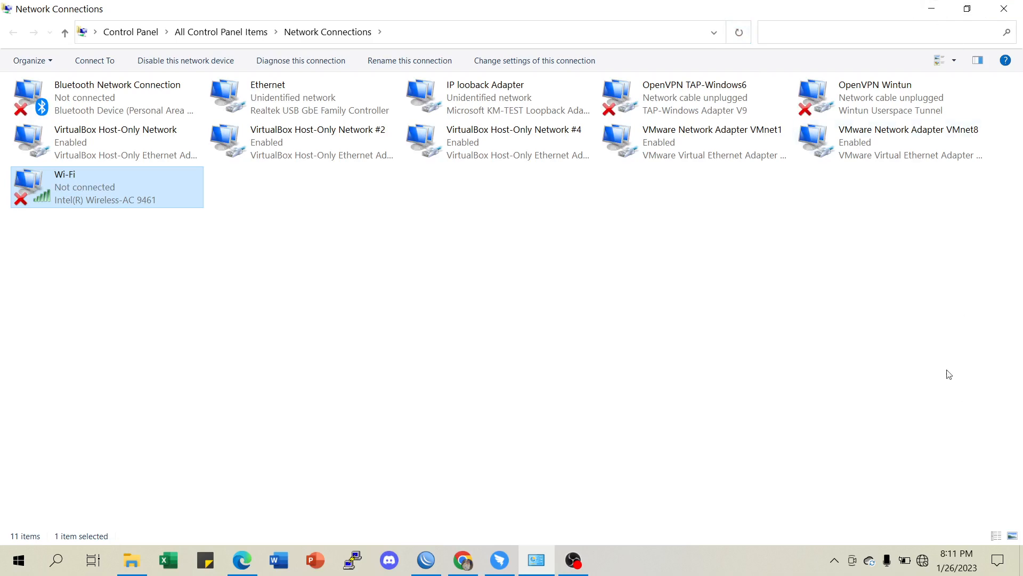
click(932, 9)
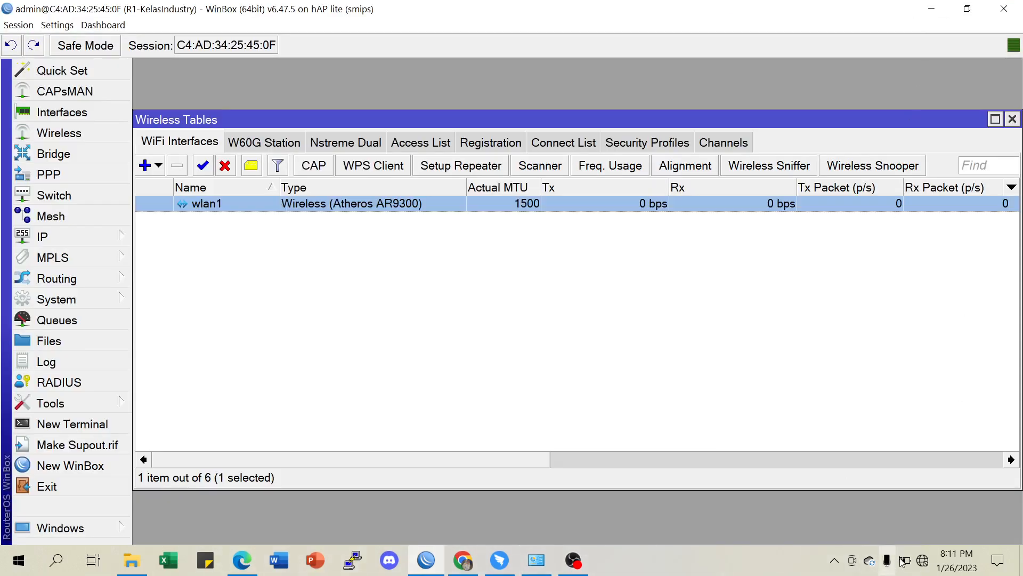
click(924, 561)
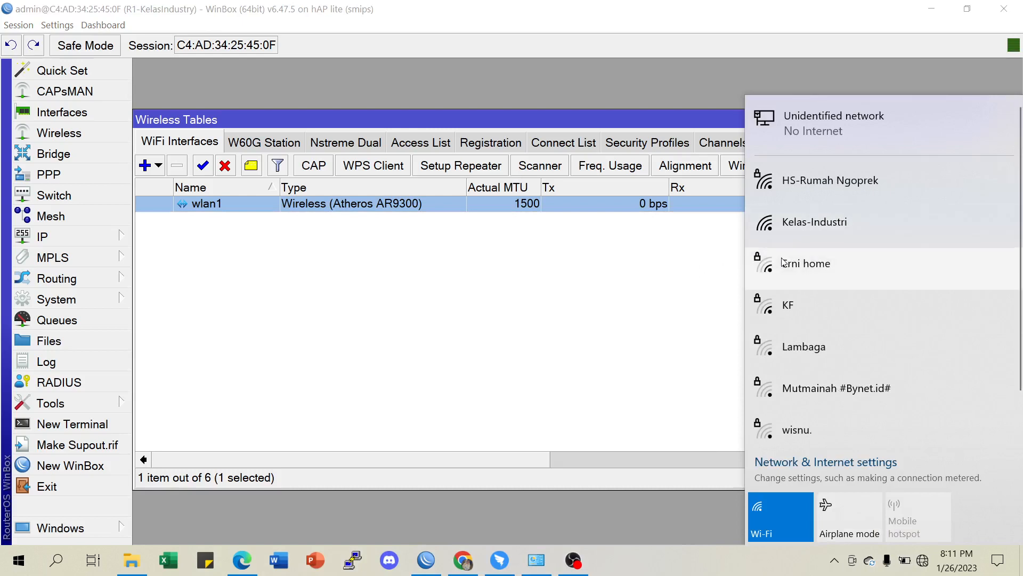
click(479, 330)
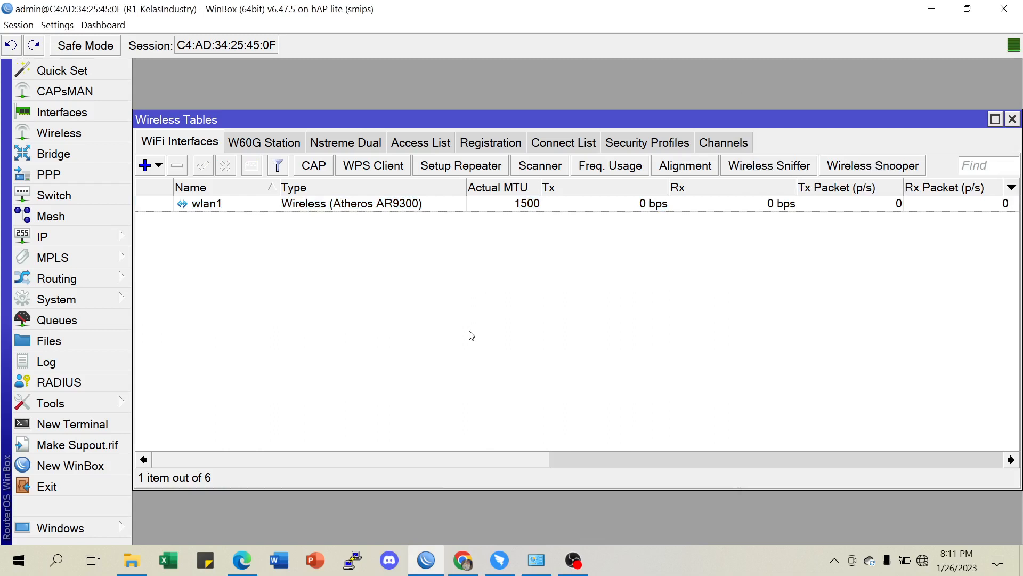
- Check the router's wireless registration table and review the Wireless Point to Point lab diagram in Google Slides
click(486, 148)
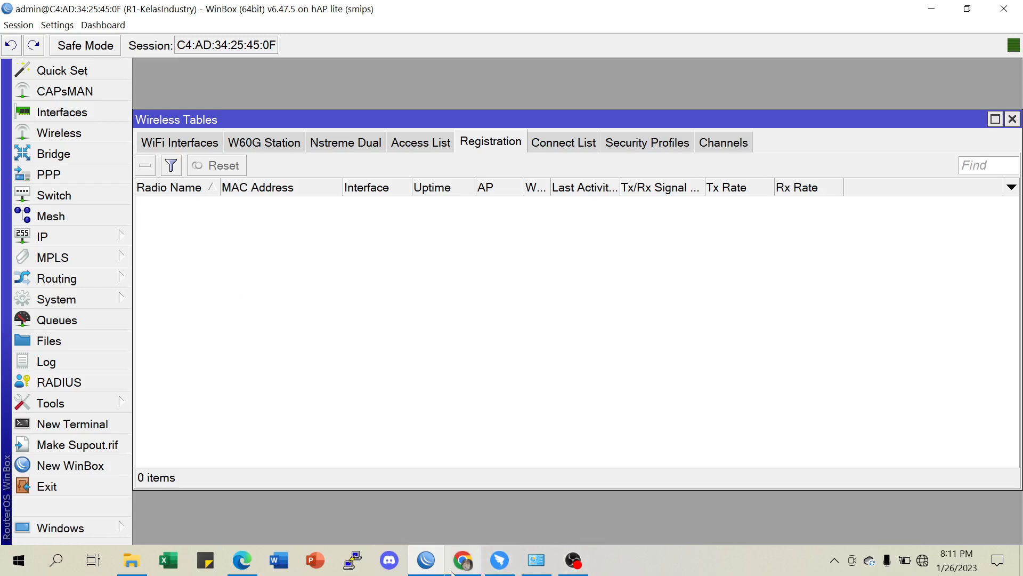
click(464, 561)
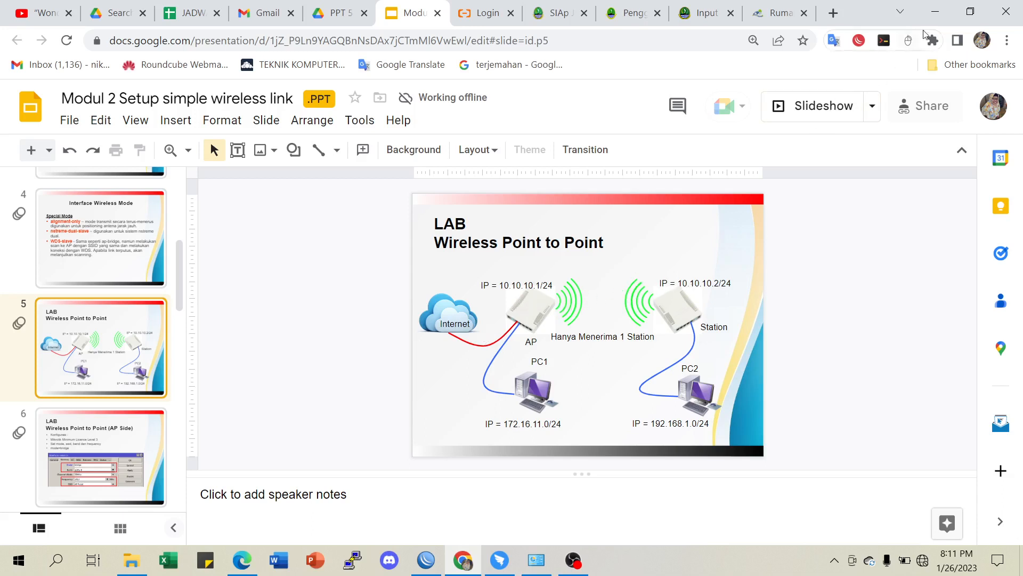
click(934, 12)
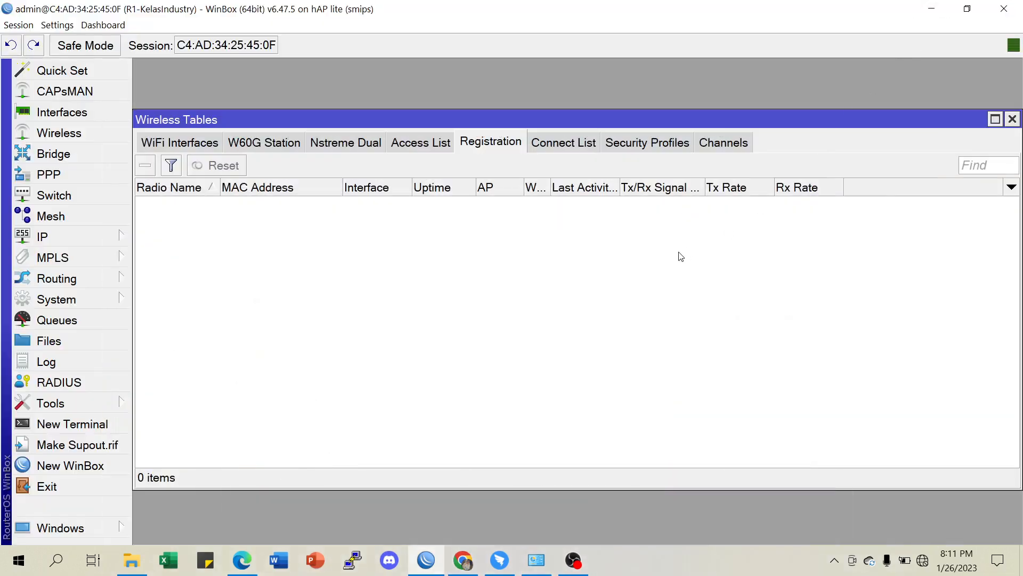
- Refresh the list of neighbouring routers in a new WinBox login window, and minimize it
click(115, 465)
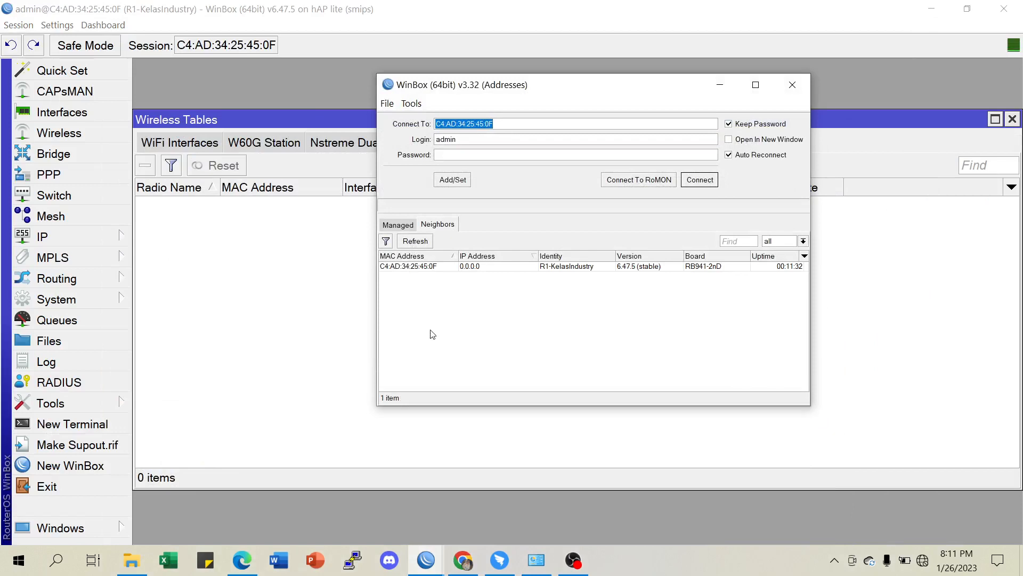
click(411, 242)
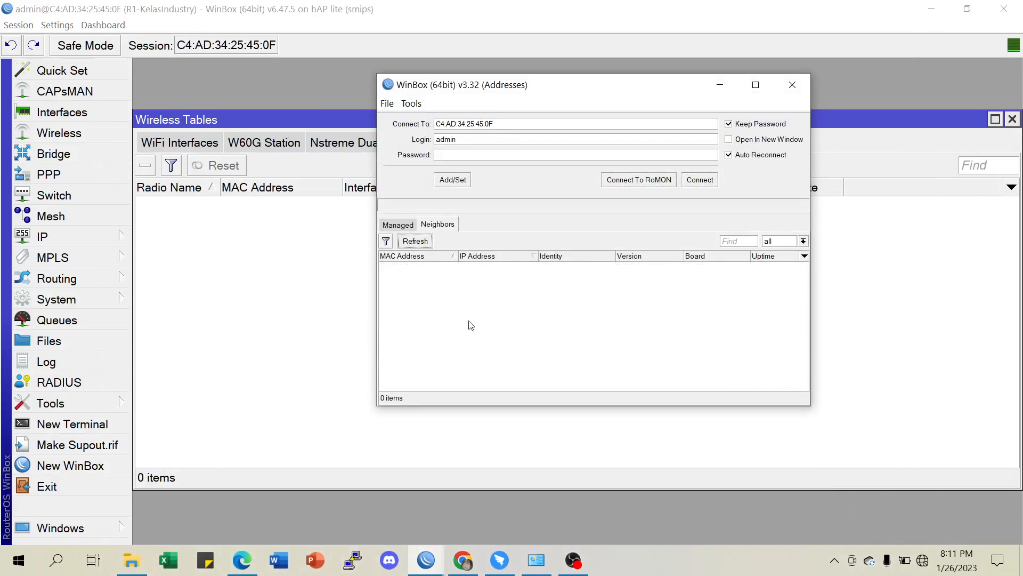
click(397, 241)
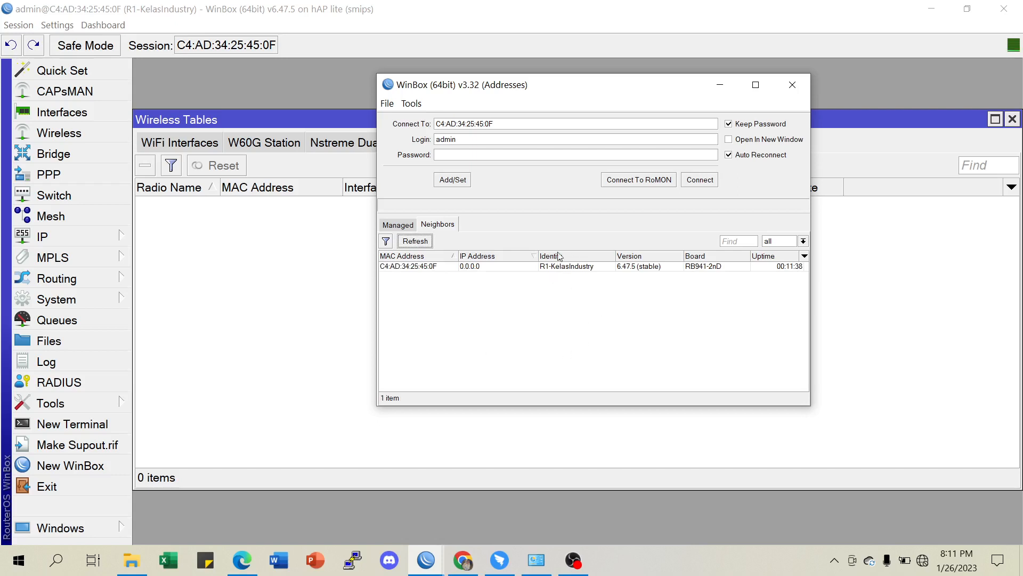
click(720, 85)
- Close the R1-KelasIndustry session, connect to the MikroTik neighbour C4:AD:34:24:72:B3, and dismiss the Reset Configuration dialog
click(1005, 15)
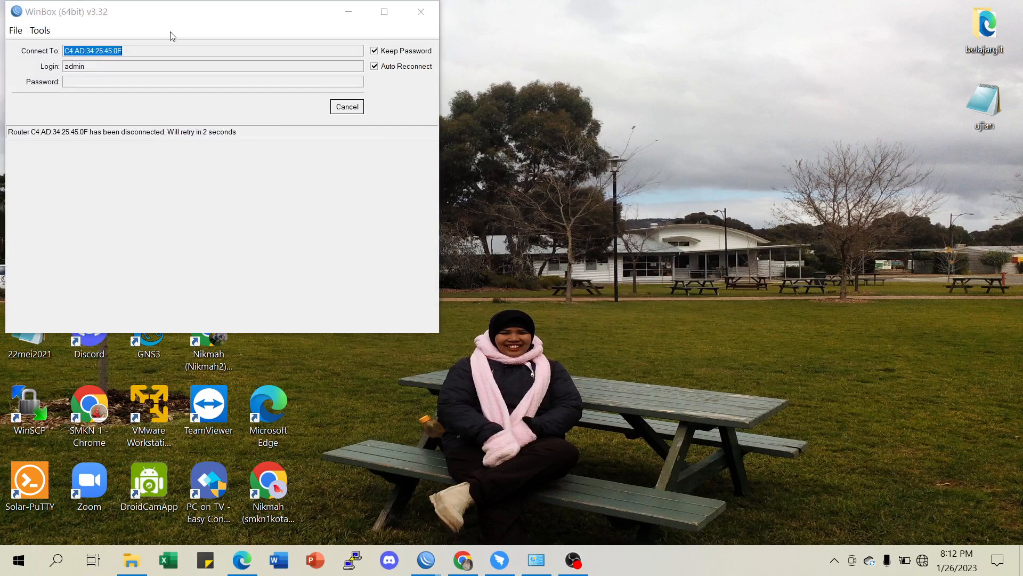
drag(179, 18, 512, 87)
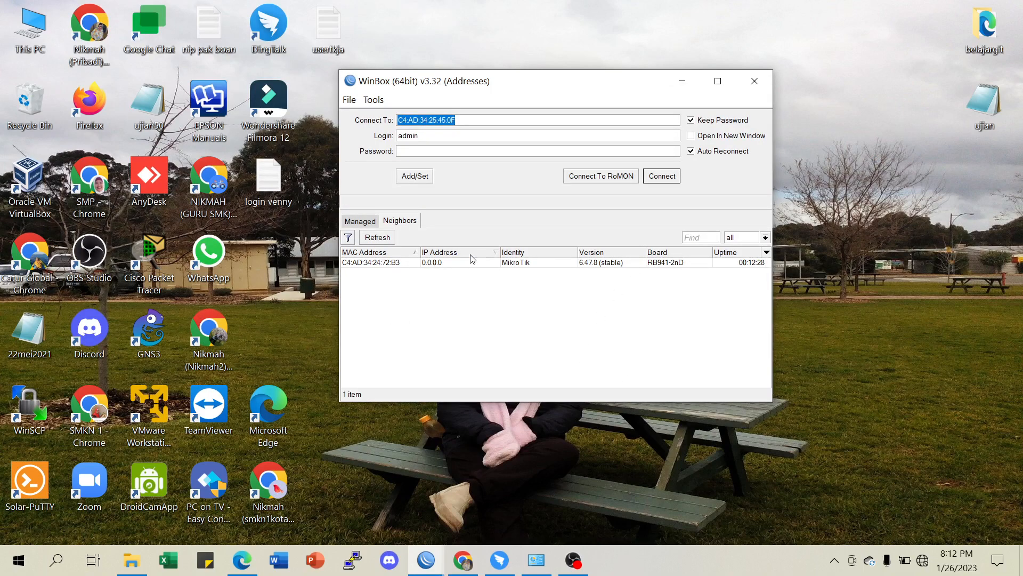
click(376, 263)
click(663, 177)
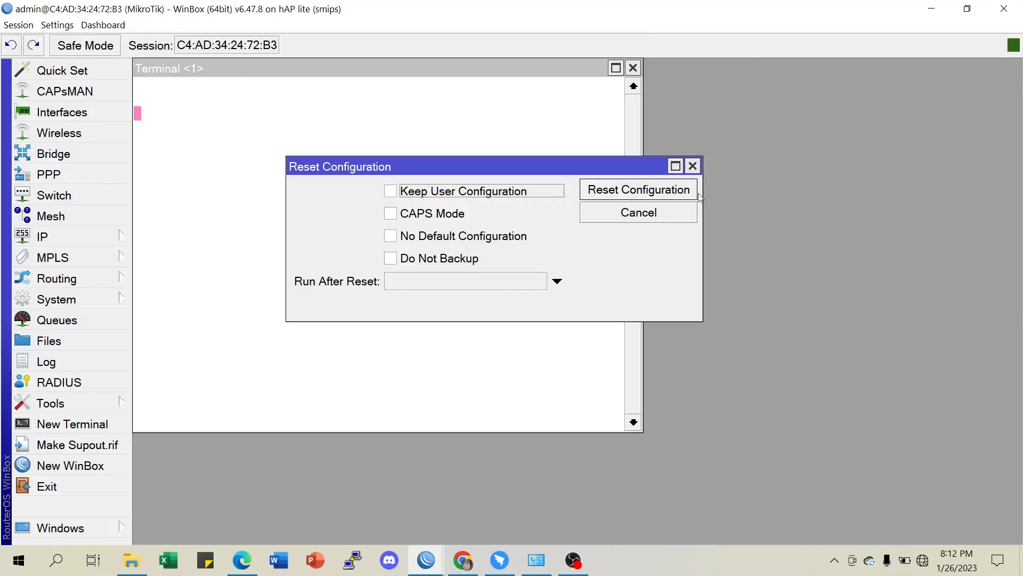
click(692, 166)
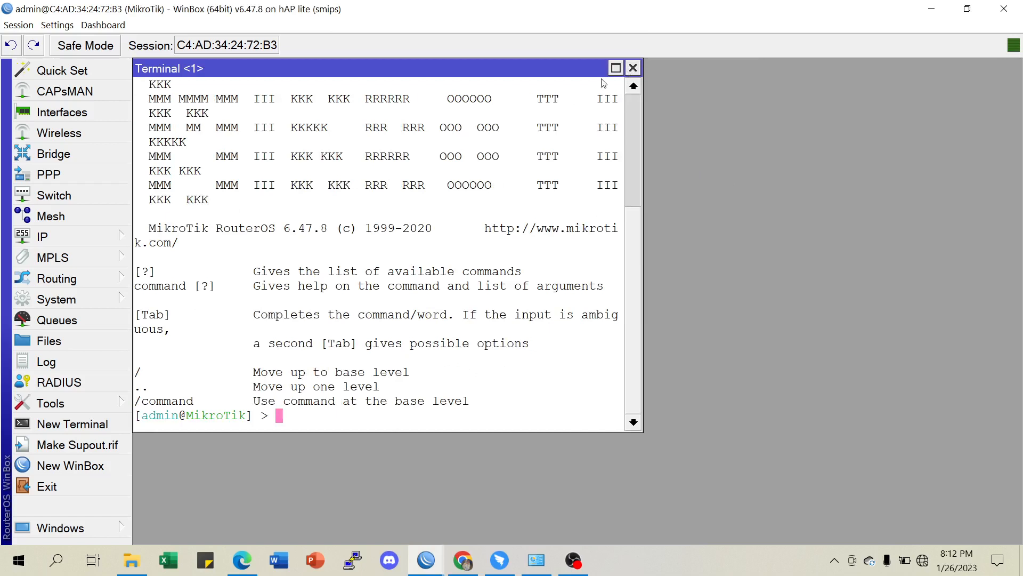
- Set the second router's system identity to R2-Kls-industry from the terminal, and close the terminal
drag(514, 77, 634, 87)
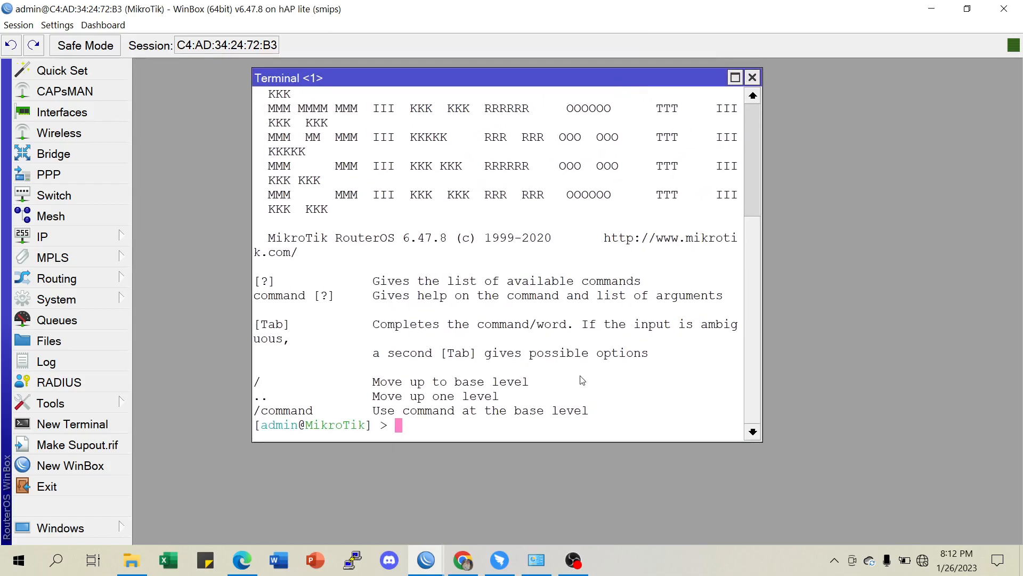
key(ctrl+l)
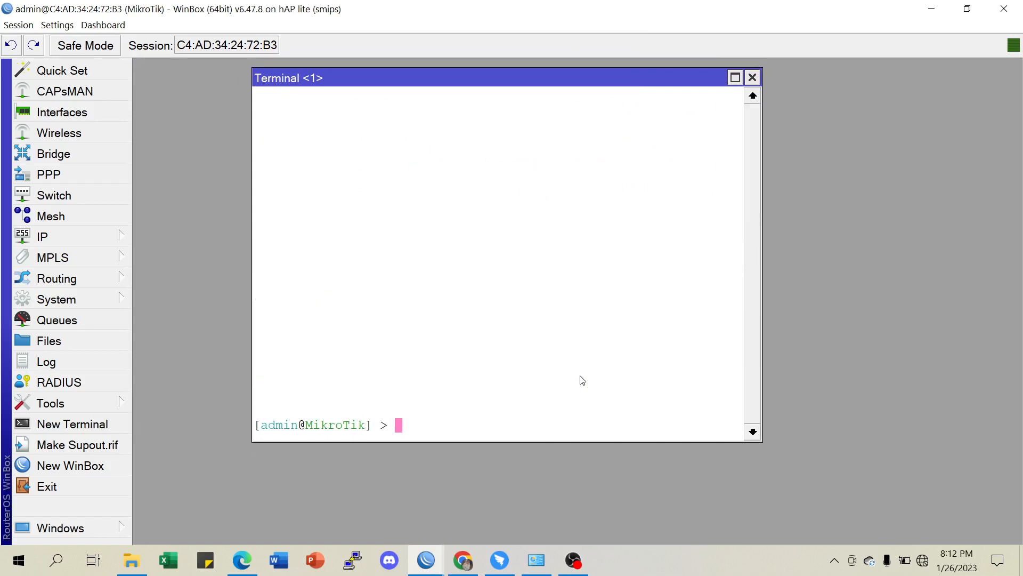
text(system identity set )
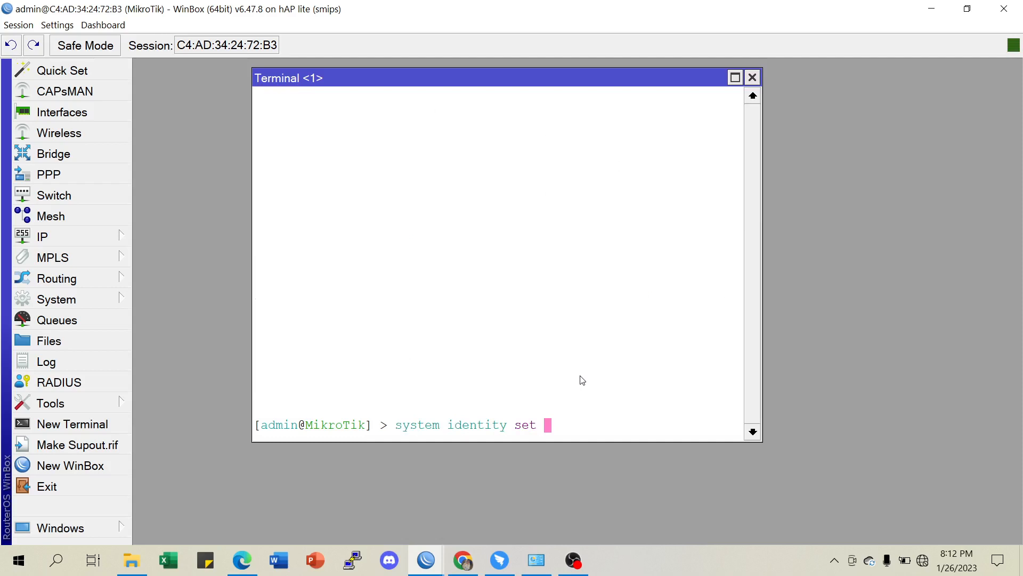
text(name=R2-Kls)
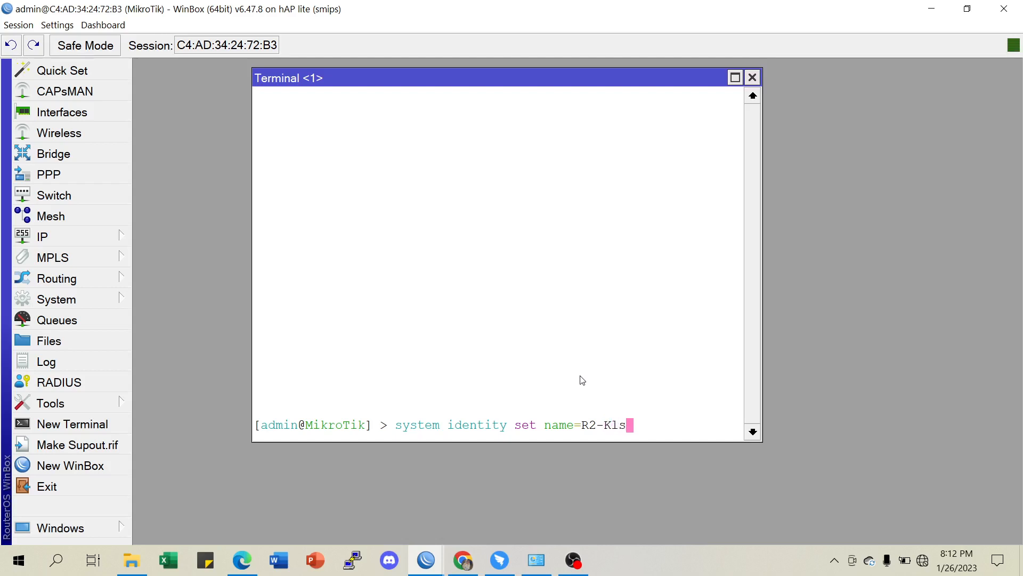
text(-industry)
key(Return)
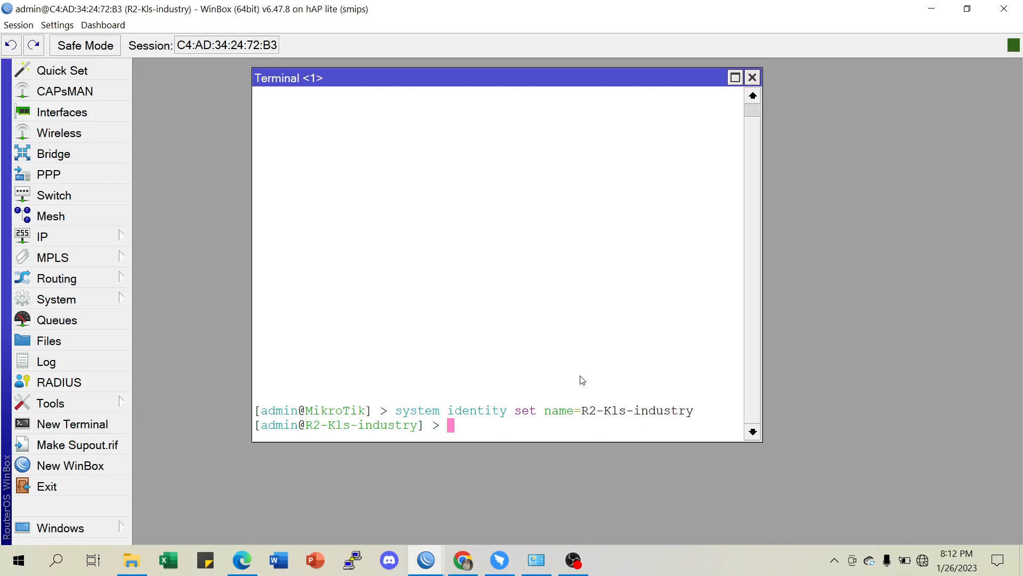
key(Return)
key(Return)
key(Return)
key(Return)
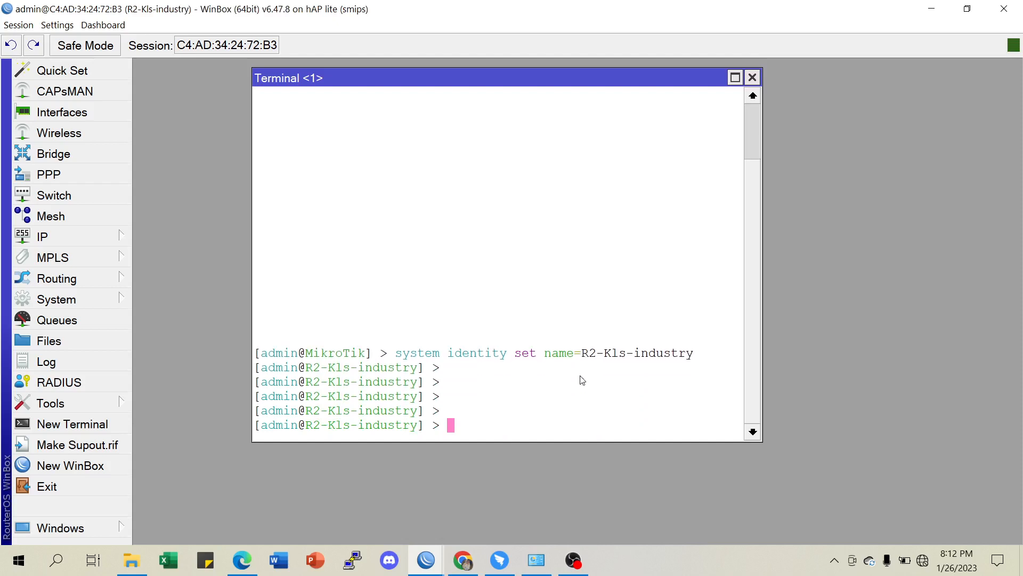
click(752, 78)
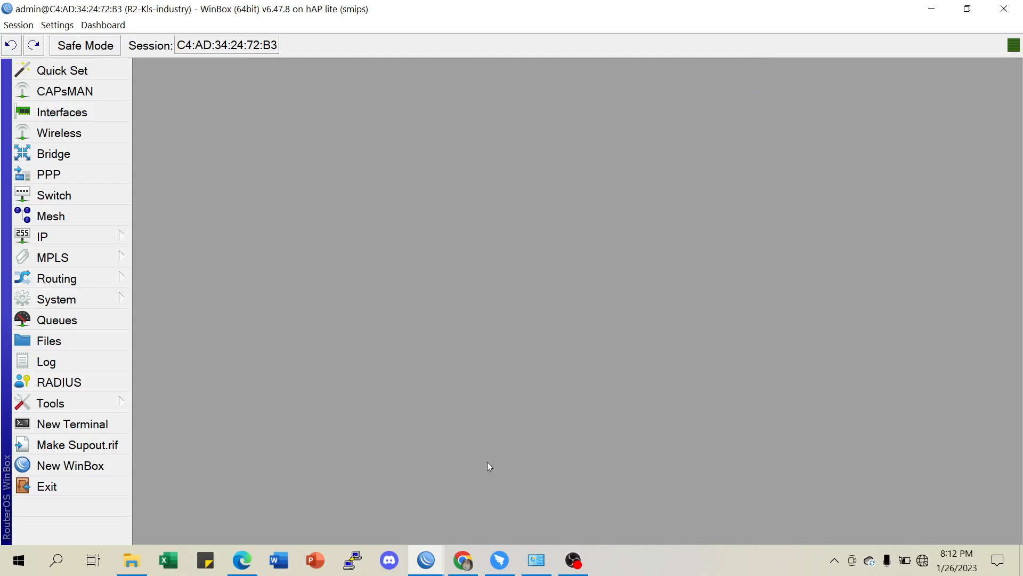
- Enable the wlan1 wireless interface, open its settings, and look for Kelas-Industri among the Wi-Fi networks available in Windows
click(93, 131)
click(223, 153)
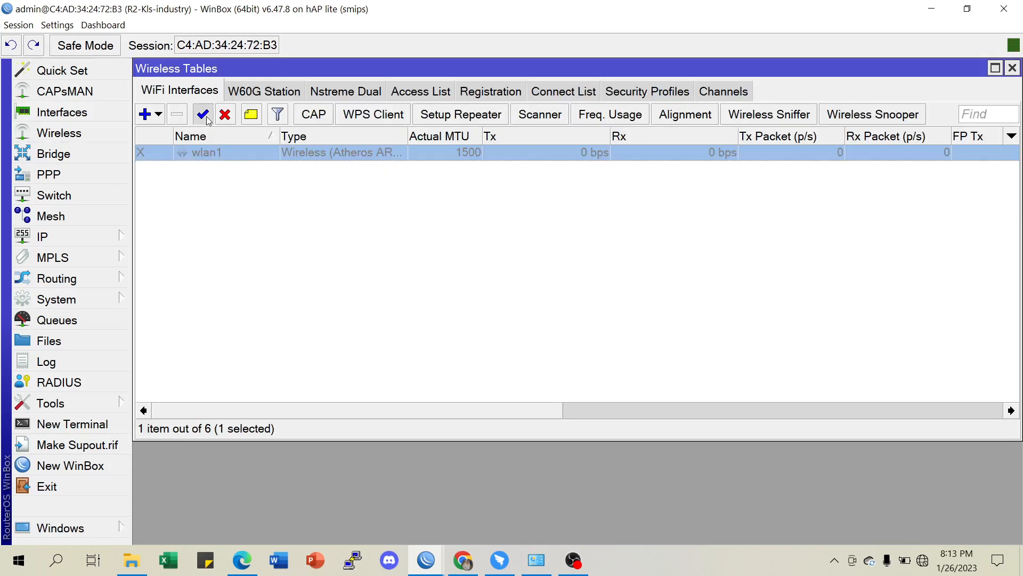
click(204, 115)
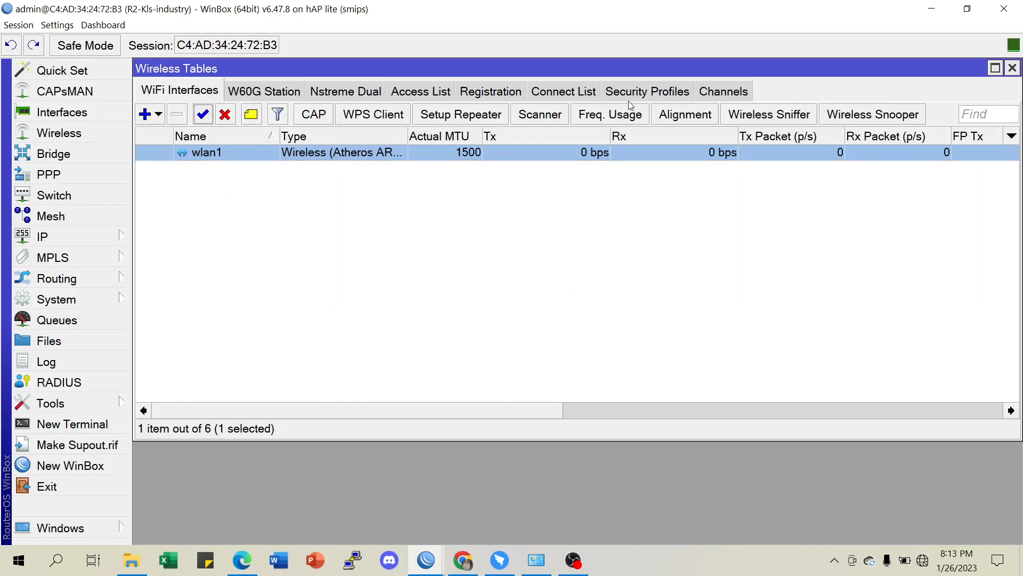
double_click(315, 157)
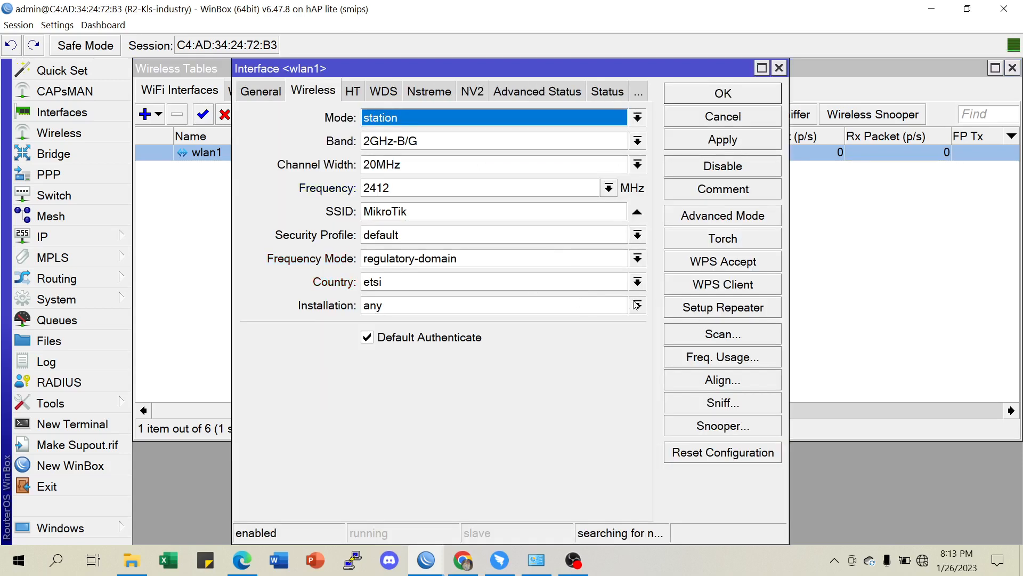
click(923, 560)
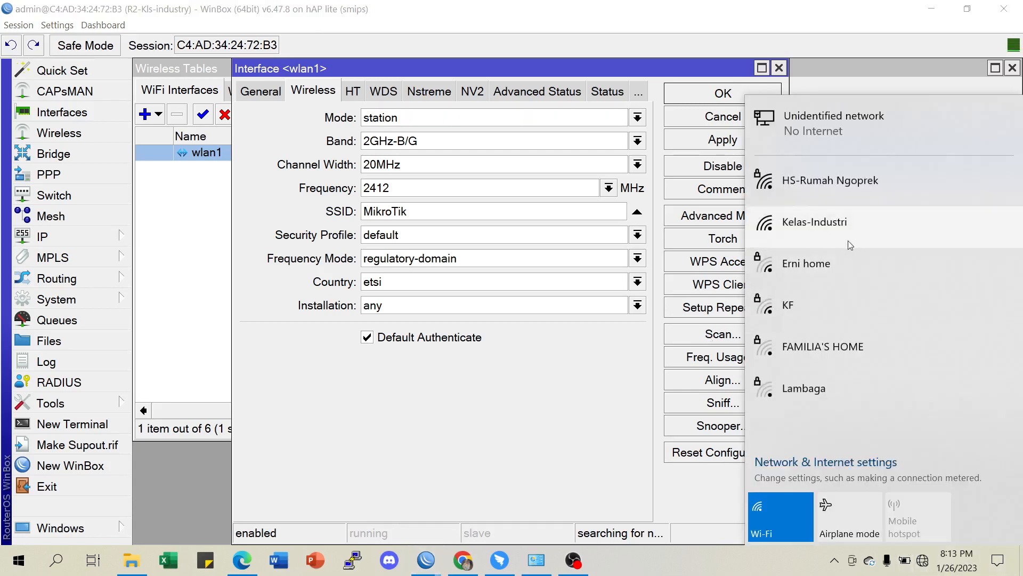
click(552, 423)
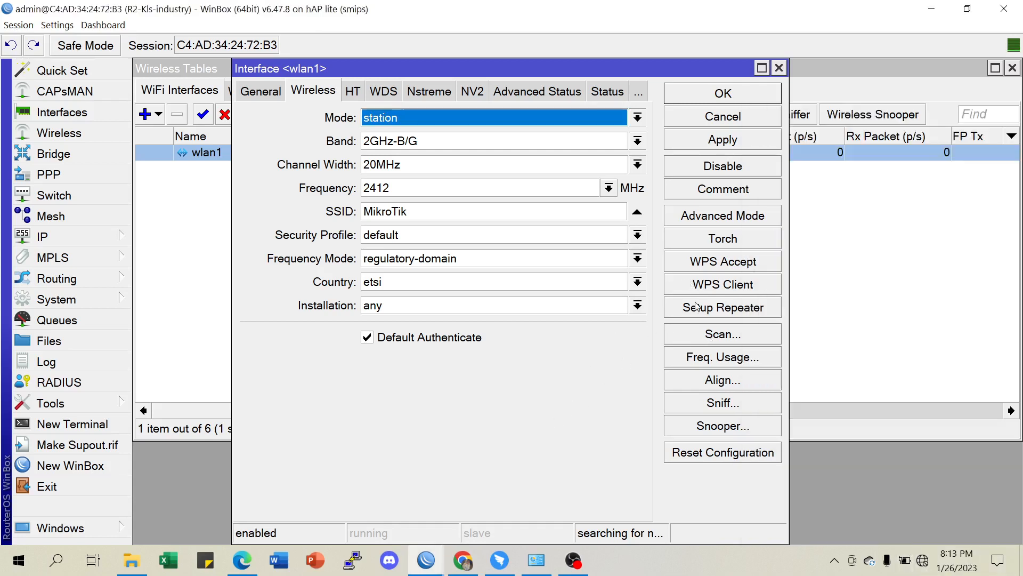
- Scan for access points with wlan1, connect it to Kelas-Industri as a station bridge, and save the interface settings
click(701, 332)
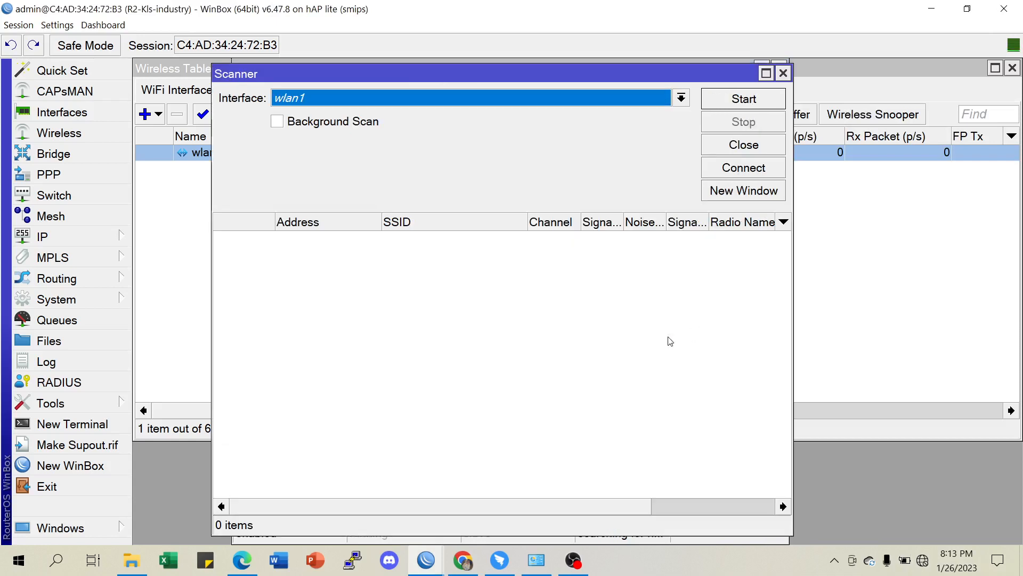
click(716, 96)
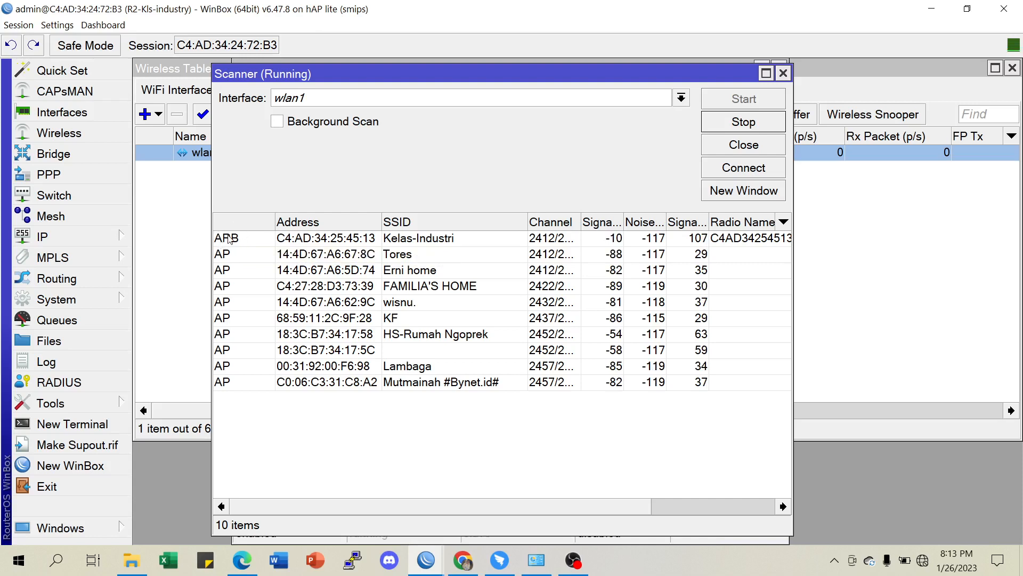
click(445, 242)
click(753, 172)
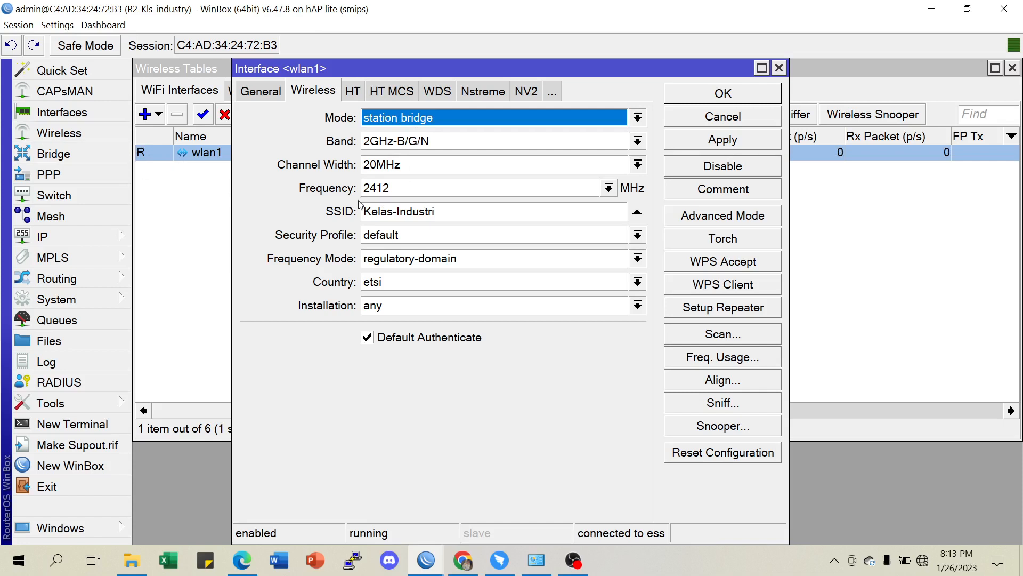
click(697, 141)
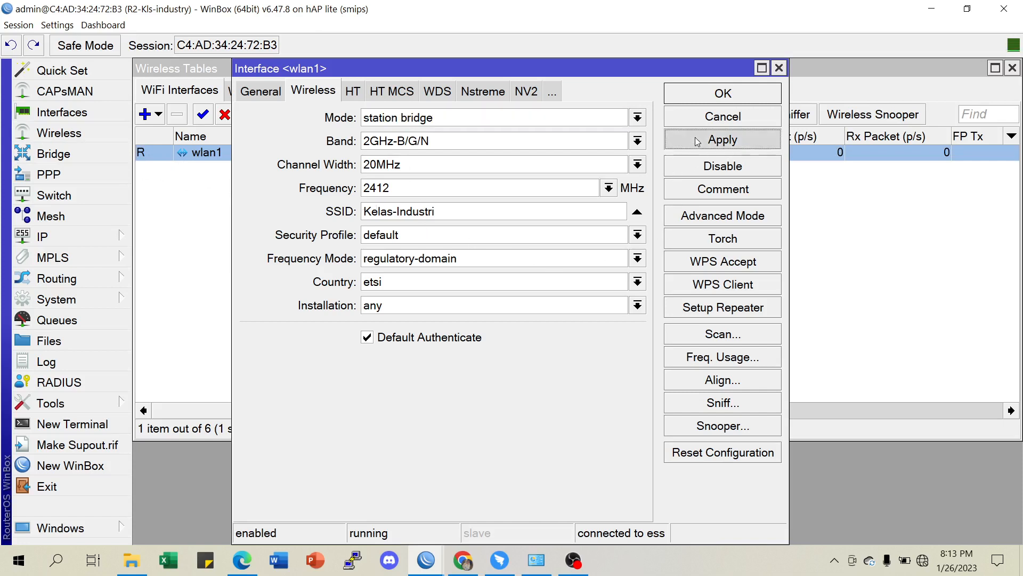
click(712, 97)
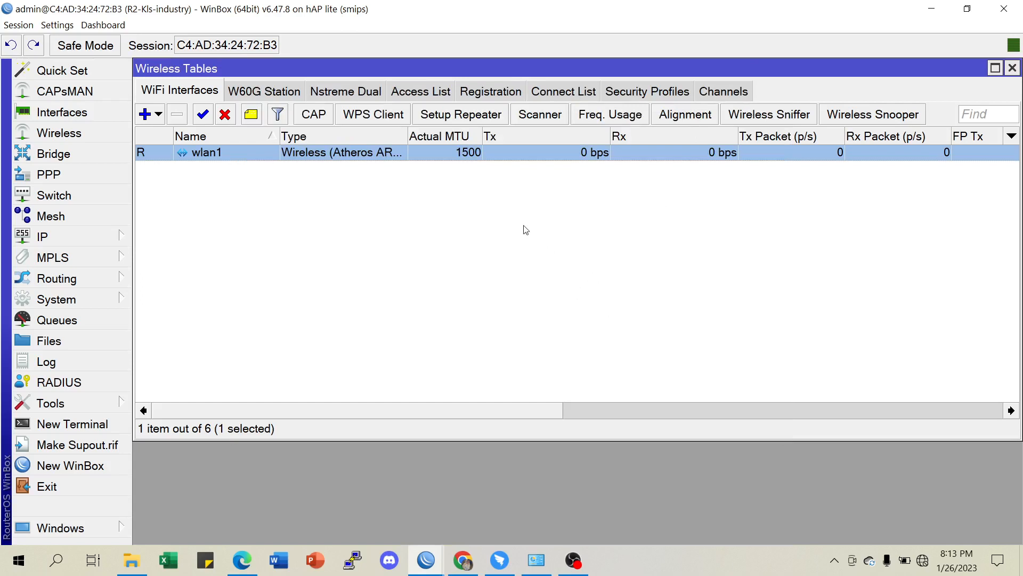
- Check the registered access point in the wireless registration table, widening the Radio Name, MAC Address and AP columns
click(489, 88)
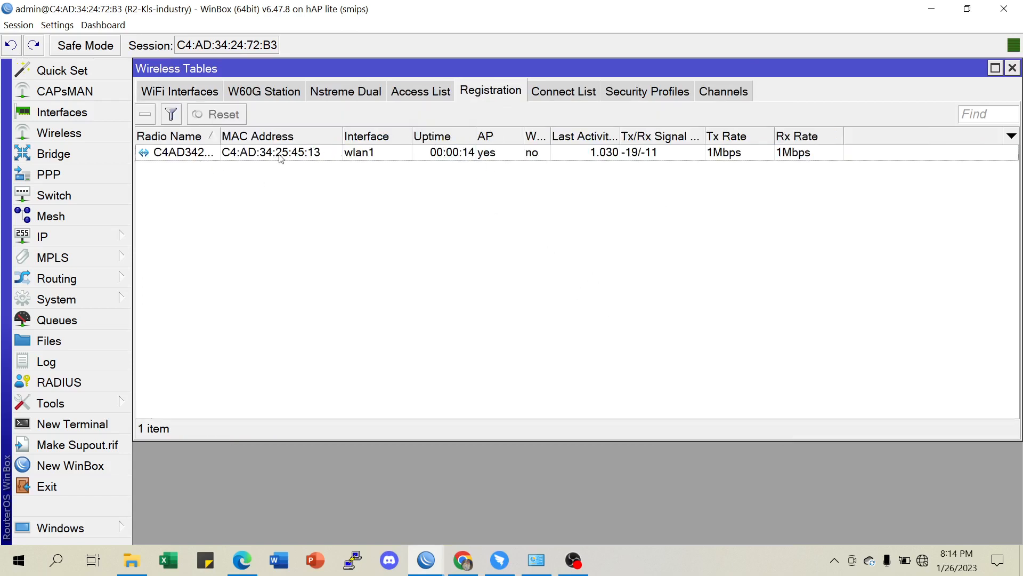
drag(219, 132, 267, 130)
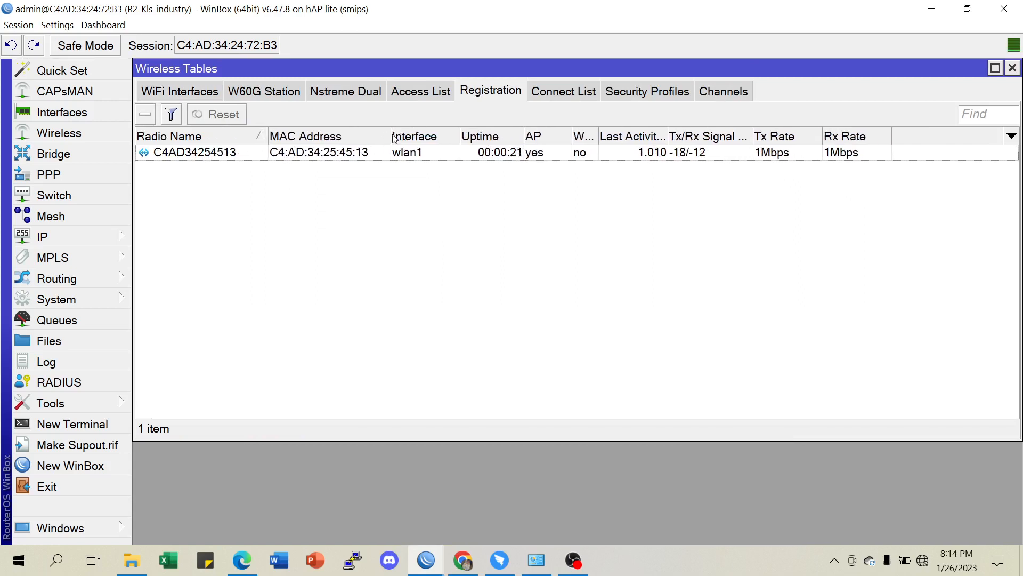
drag(391, 135, 404, 135)
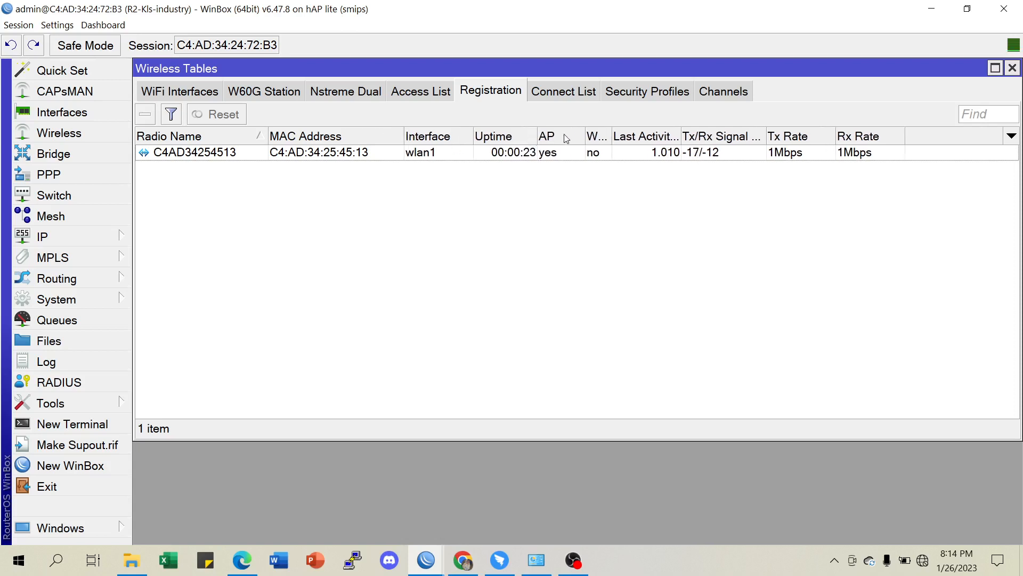
drag(587, 134, 608, 134)
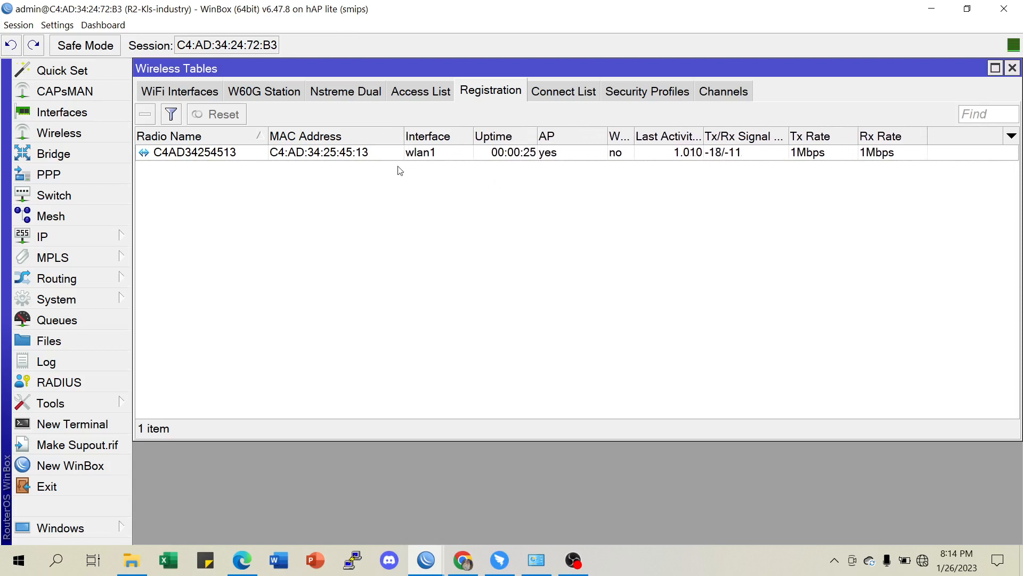
click(201, 155)
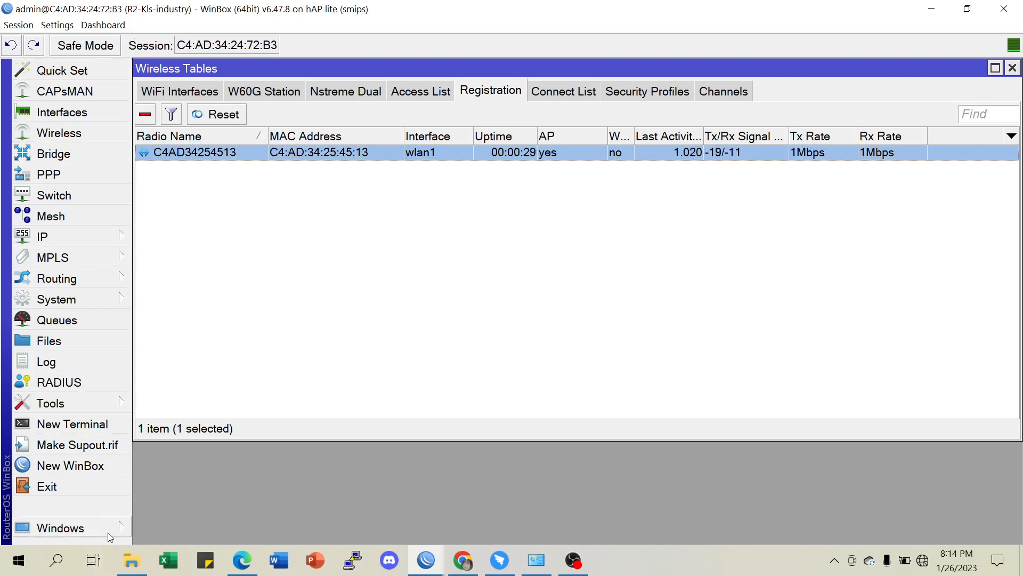
- Check which routers are discovered as neighbours from R2 in a new WinBox login window, refreshing the list
click(53, 467)
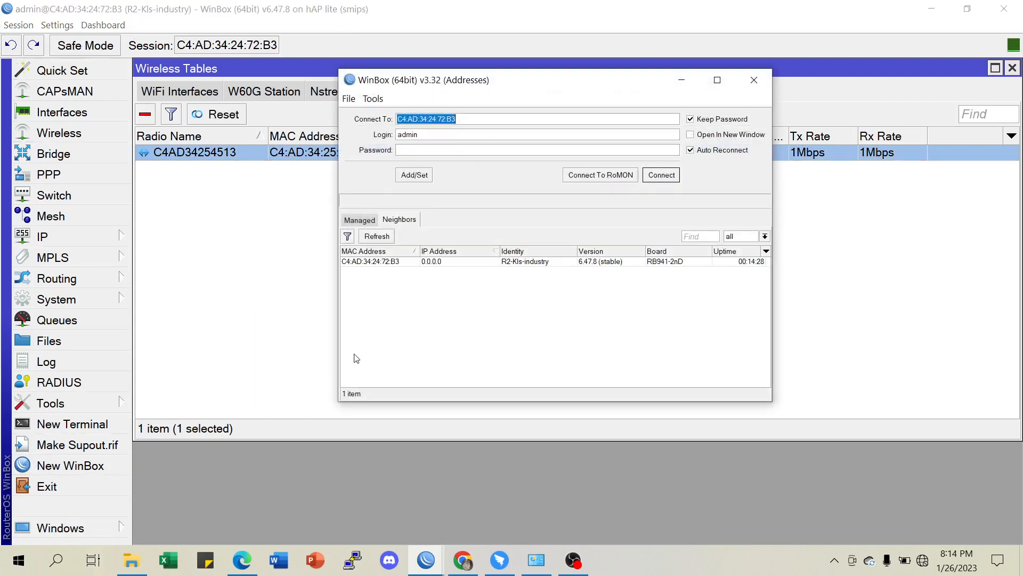
click(373, 239)
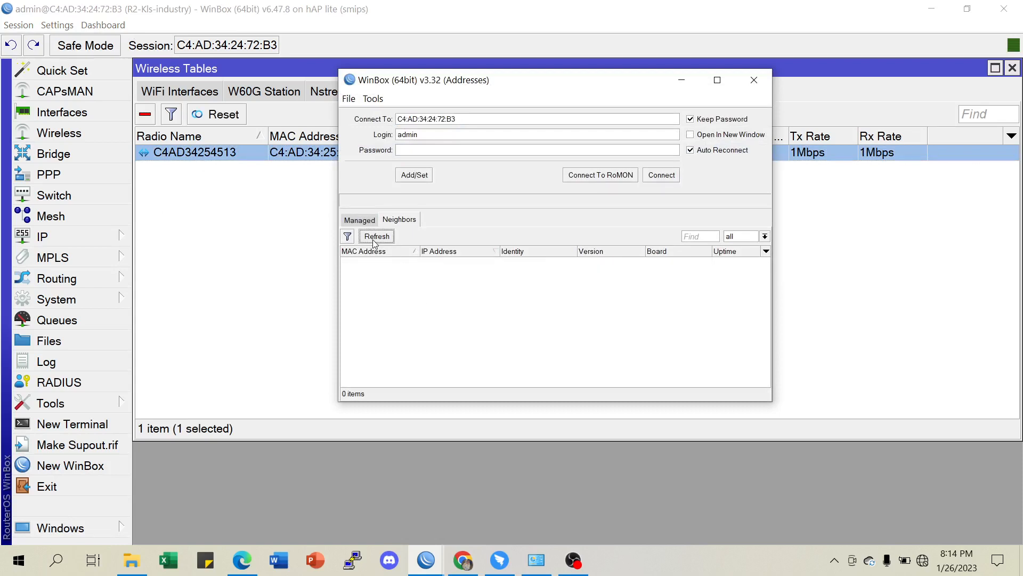
click(372, 239)
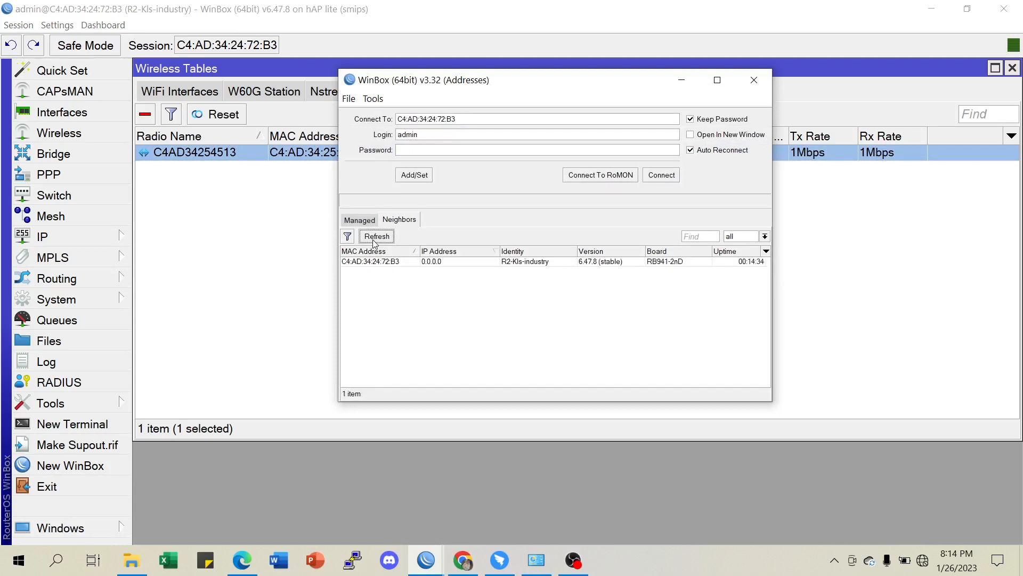
click(683, 80)
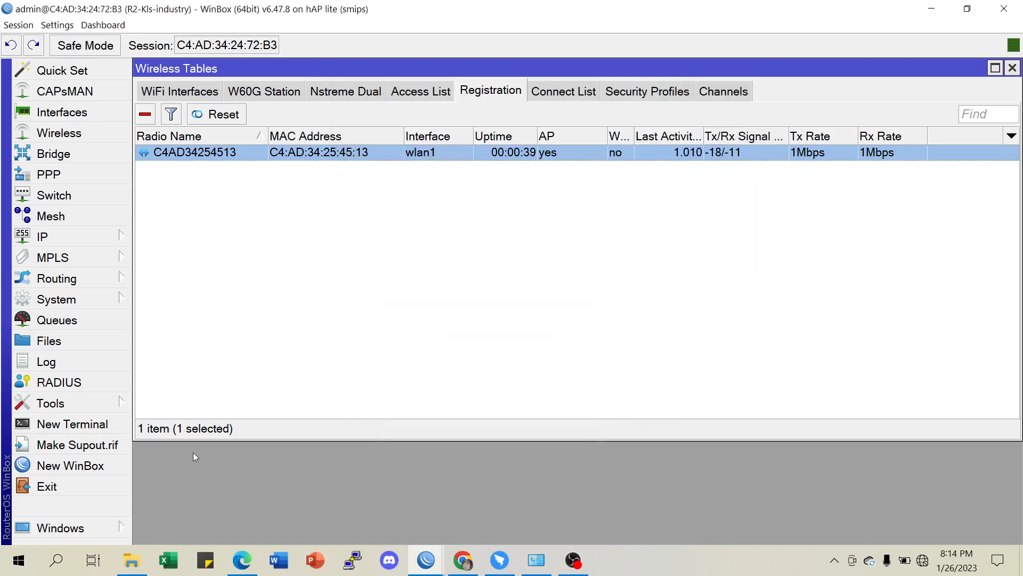
- Open a terminal on R2, clear its screen and list the router's IP addresses with ip address print
click(78, 426)
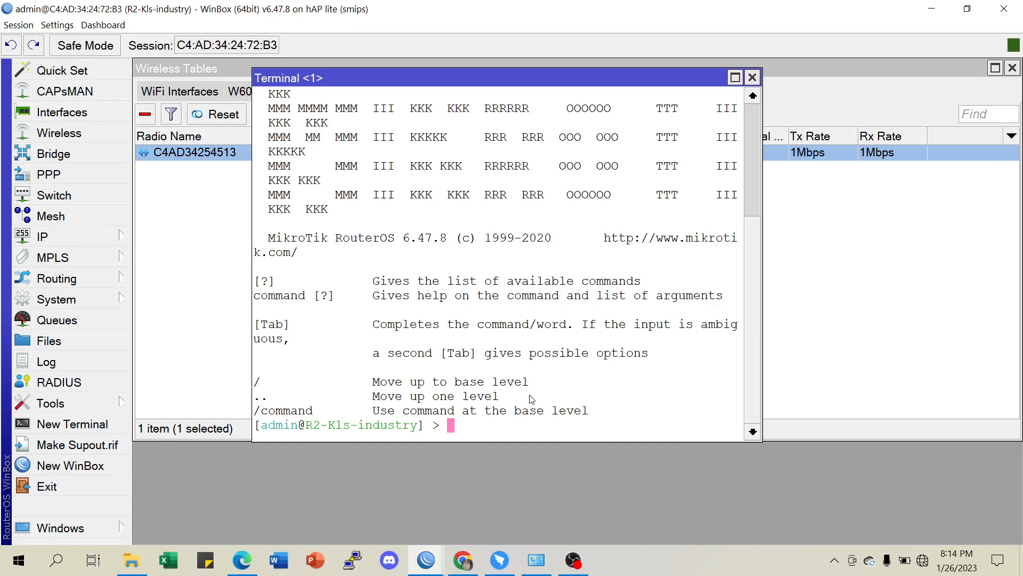
key(ctrl+l)
text(lll)
key(BackSpace)
key(BackSpace)
key(BackSpace)
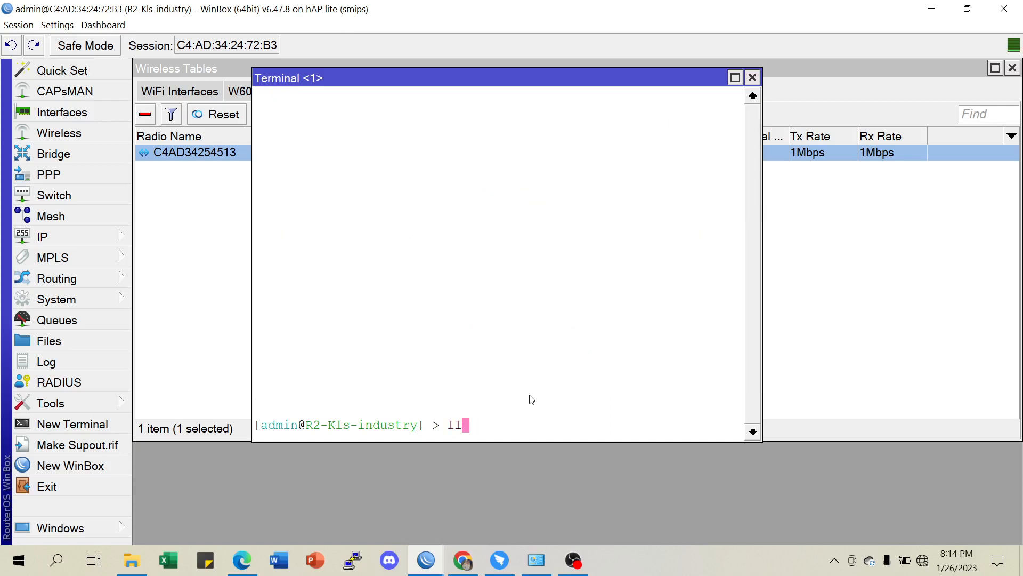
text(ip address pr)
key(Return)
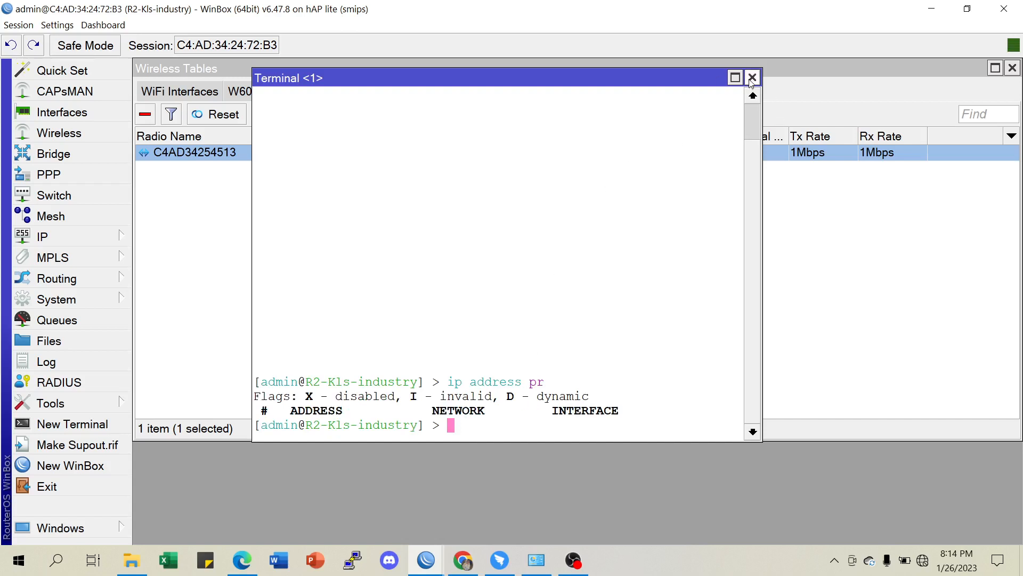
key(Return)
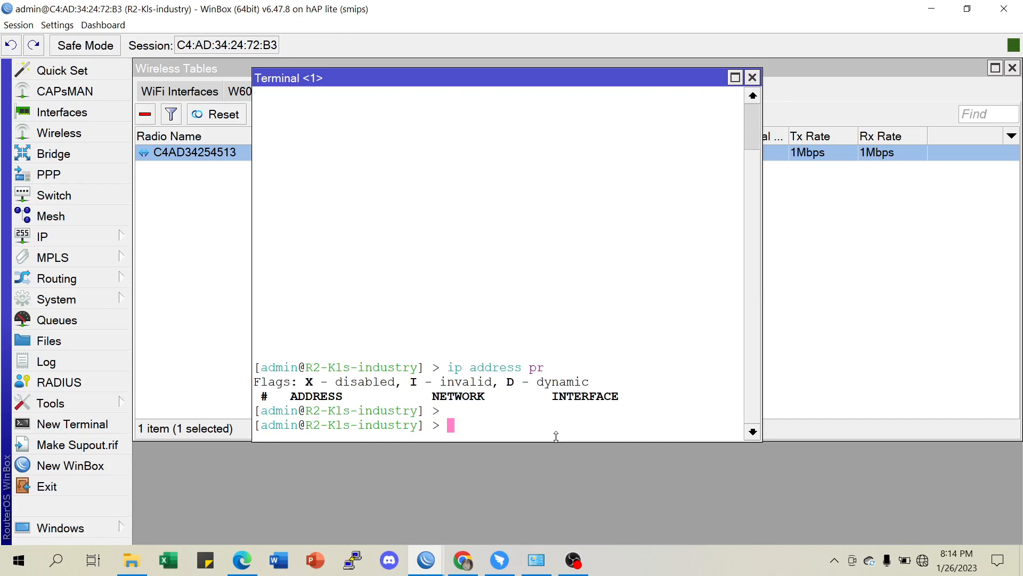
- Add the IP address 10.10.10.2/24 to interface wlan1 through the terminal
text(ip address add ad)
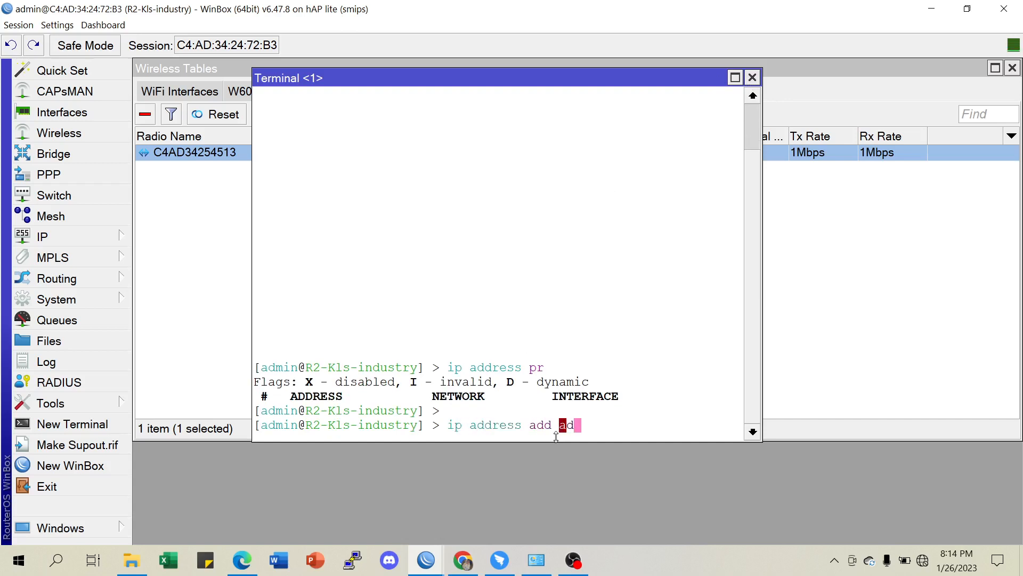
key(Tab)
text(10.10.10.2/)
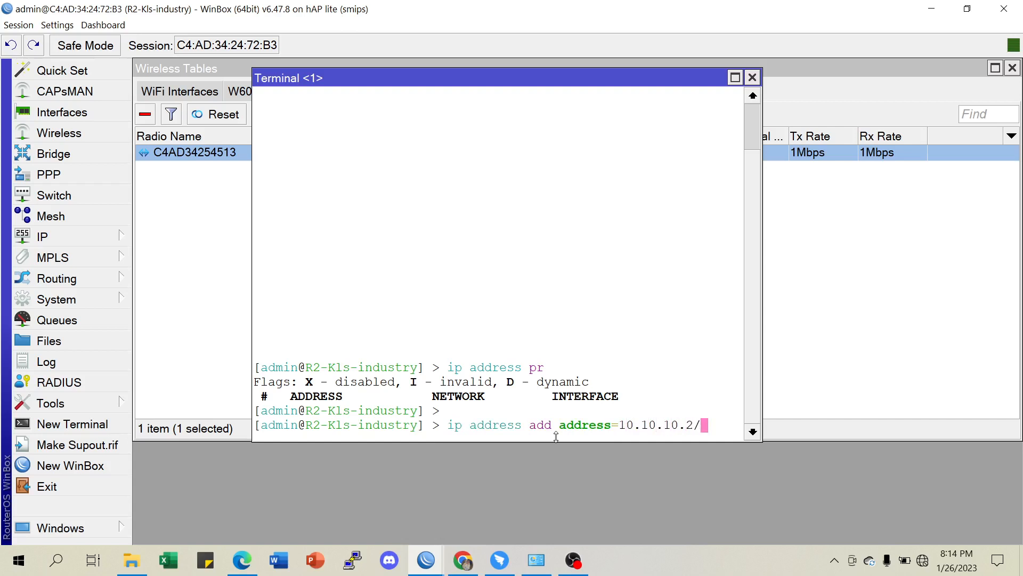
text(24 interface=)
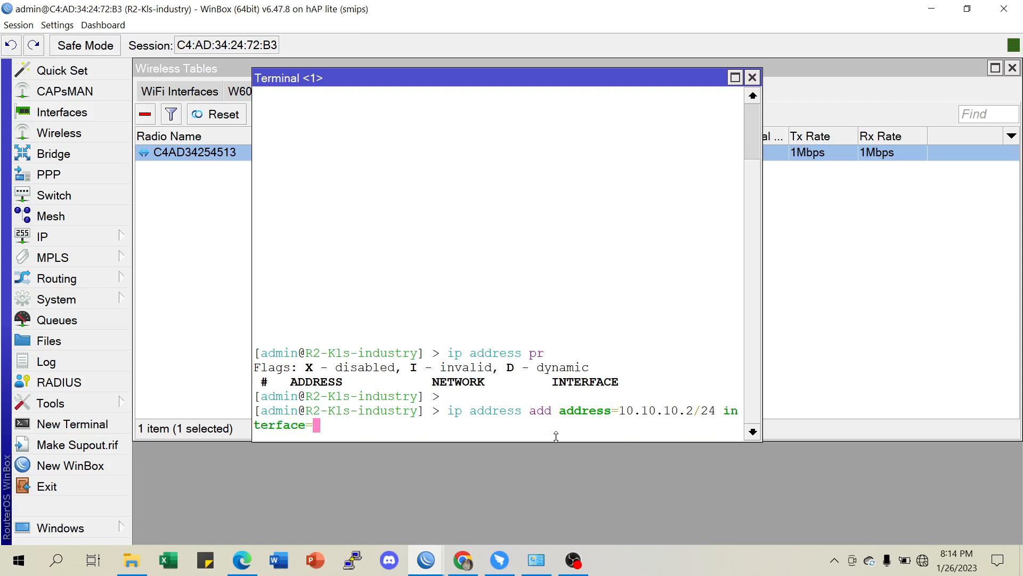
text(wlan1 1)
key(Return)
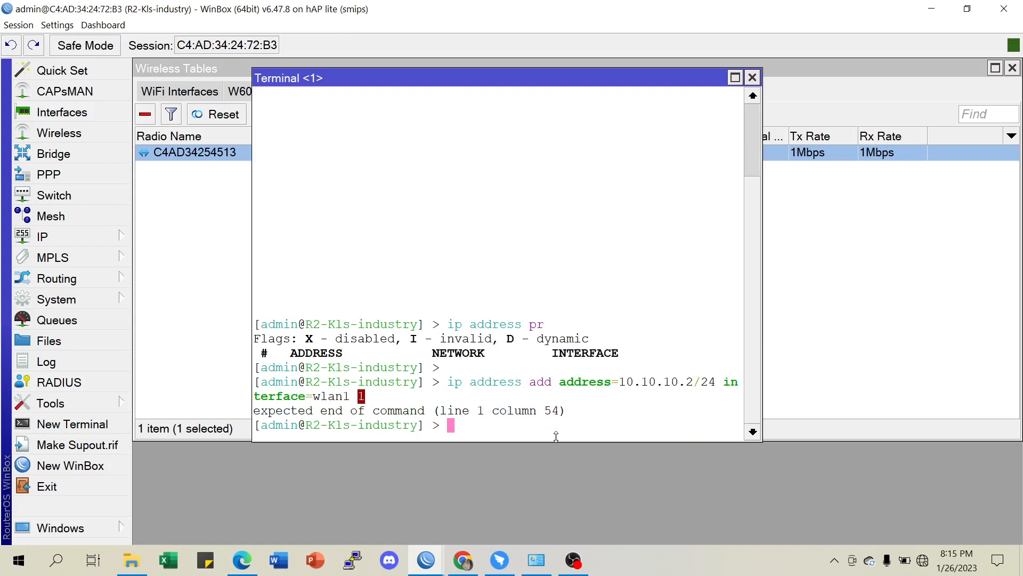
key(Up)
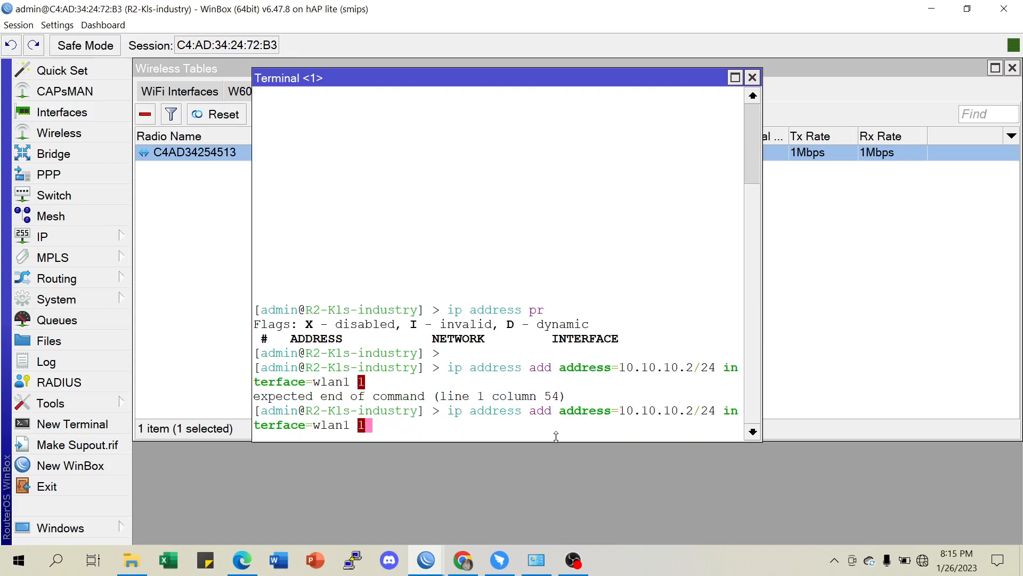
key(BackSpace)
key(Return)
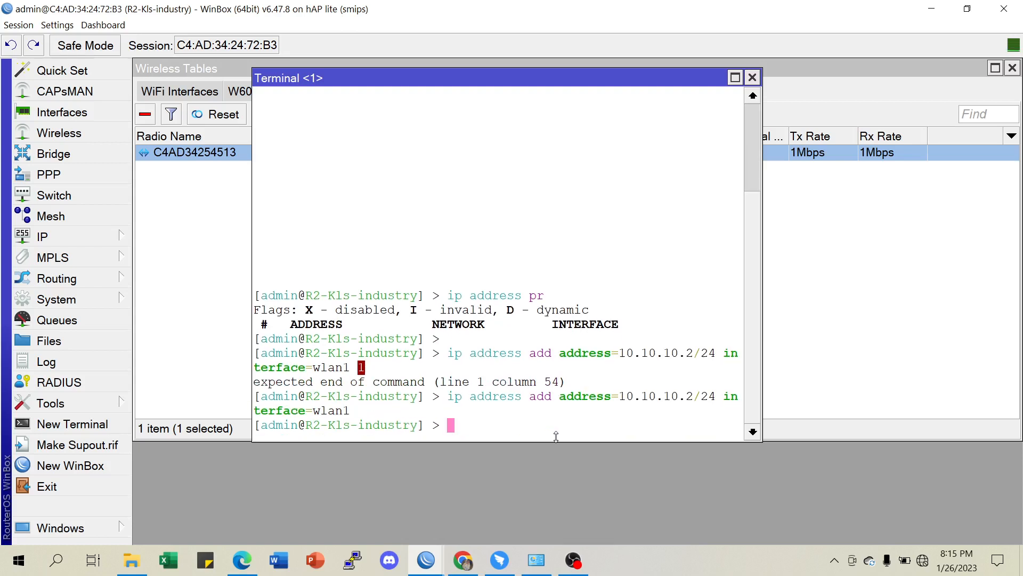
- Print R2's IP address list again to check the address assigned to wlan1
key(Return)
key(Return)
key(Return)
text(ip )
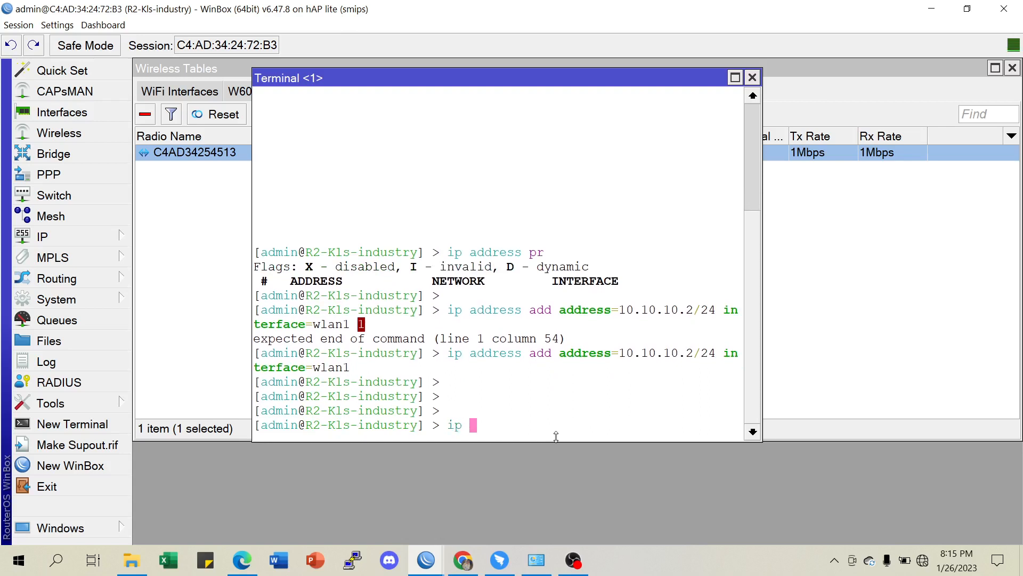
text(address pr)
key(Return)
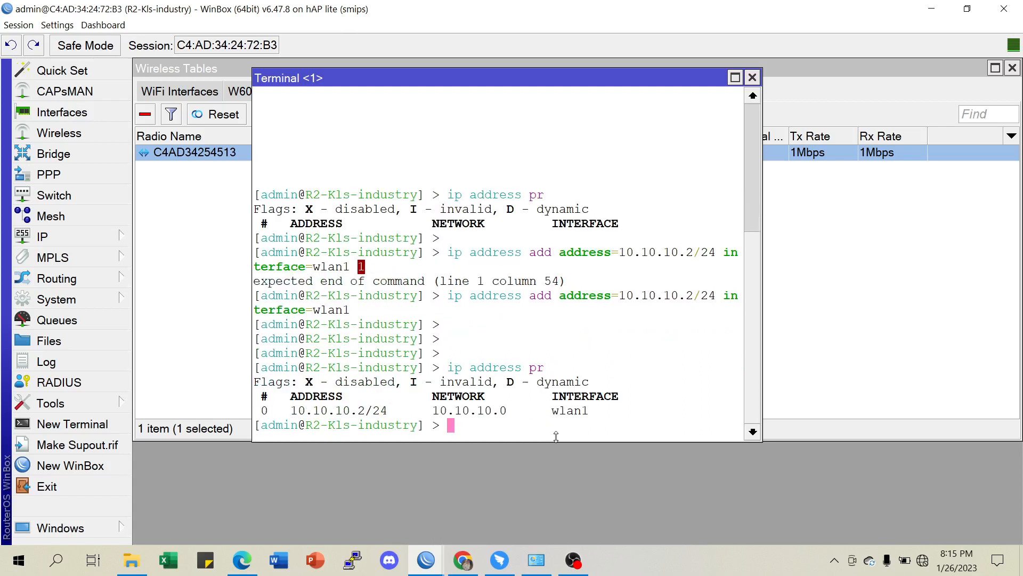
- Ping R1 at 10.10.10.1 from R2, stop the ping after a few replies, and close the terminal
key(Return)
key(Return)
key(Return)
key(Return)
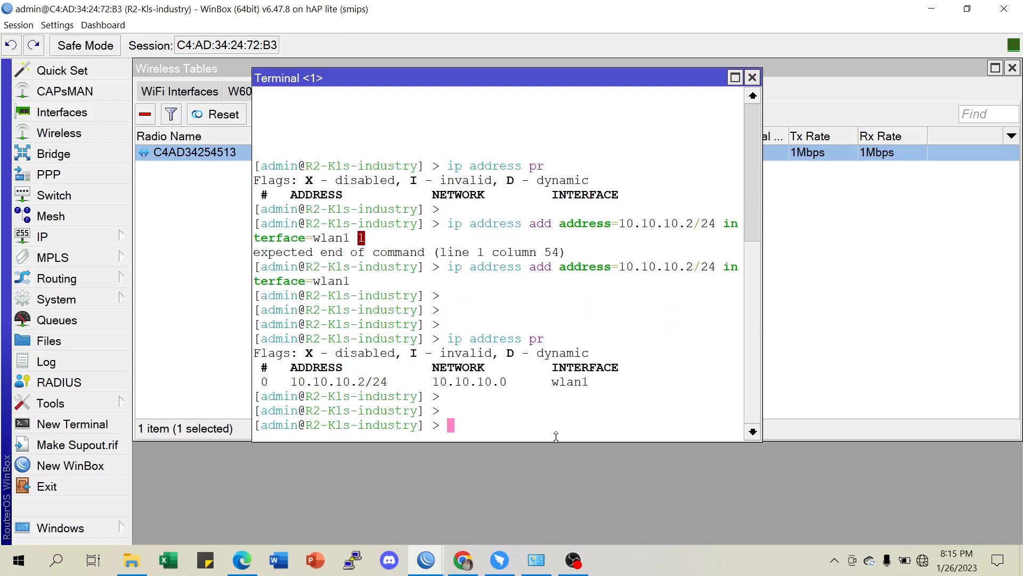
text(ping )
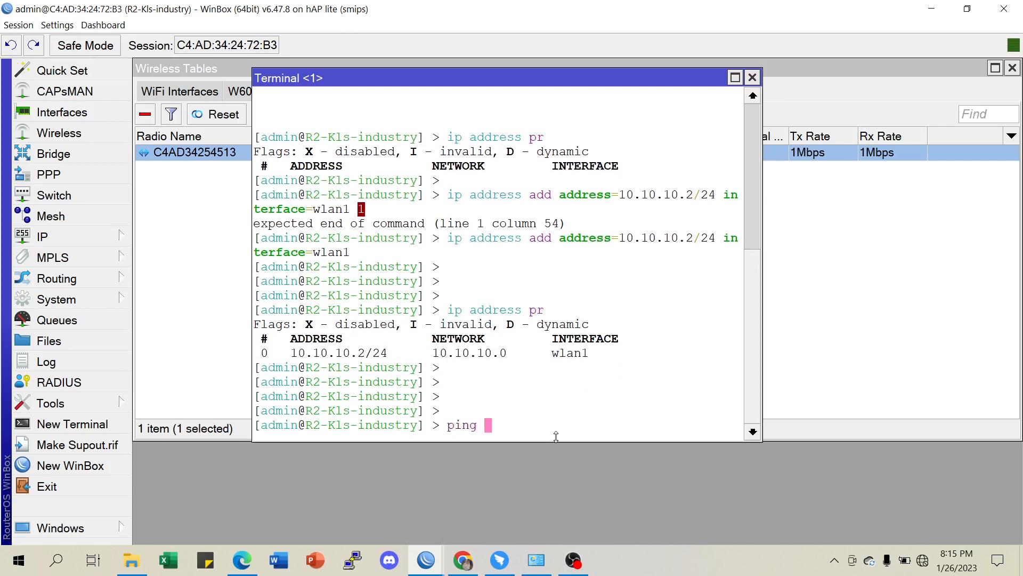
text(10.10.10.1)
key(Return)
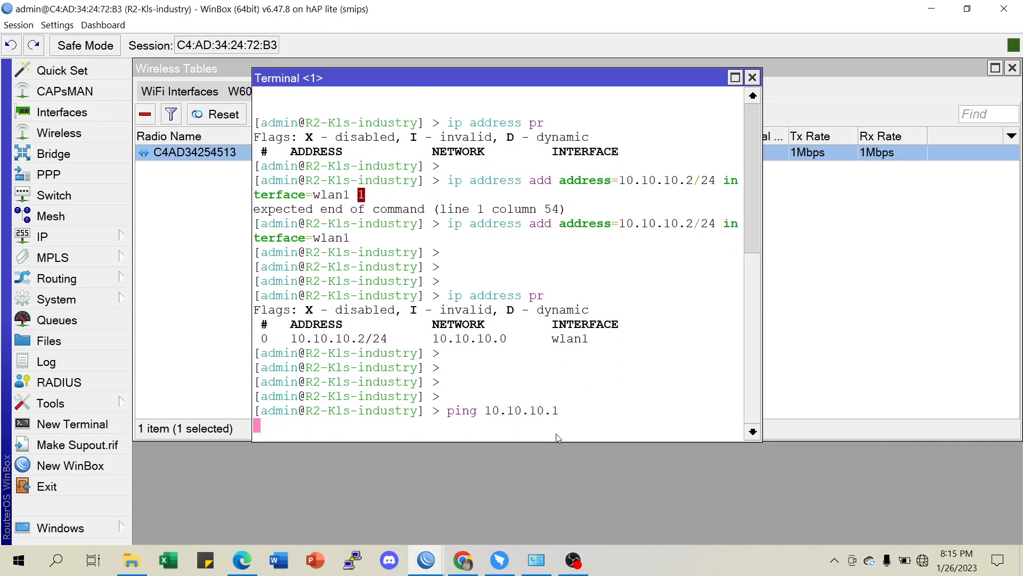
key(ctrl+c)
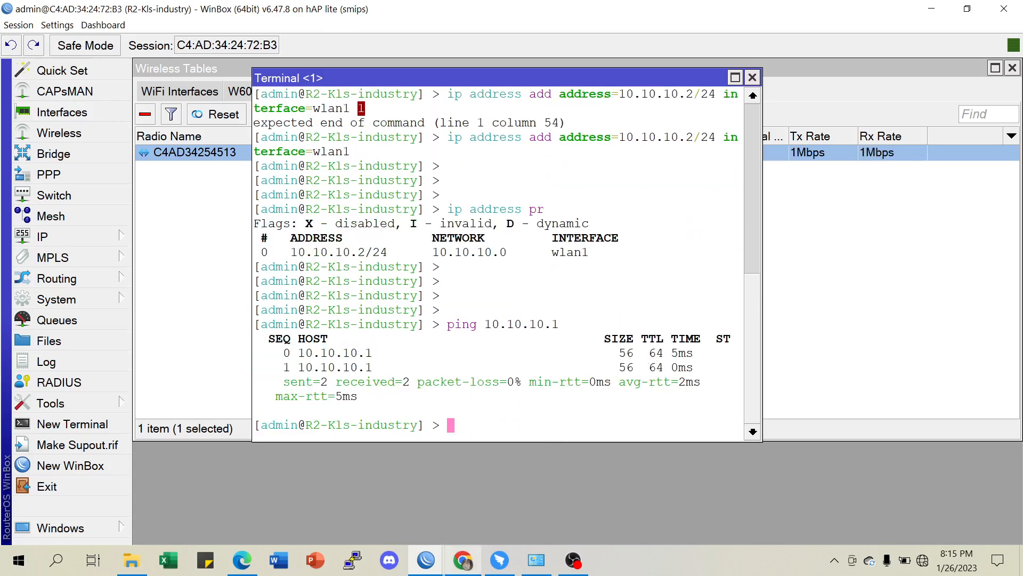
click(752, 78)
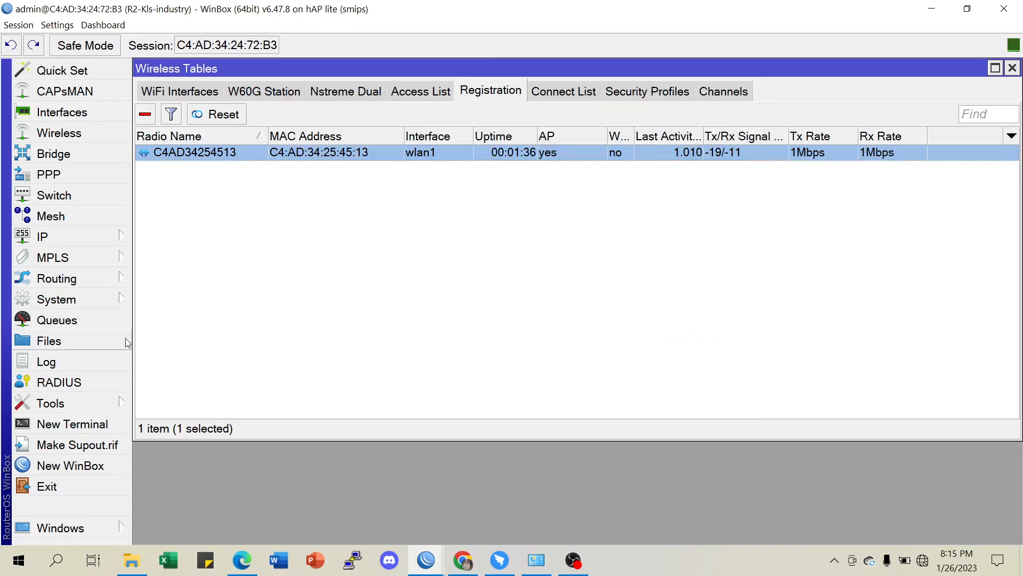
- Recheck the refreshed neighbour list in another WinBox login window and close that window
click(73, 468)
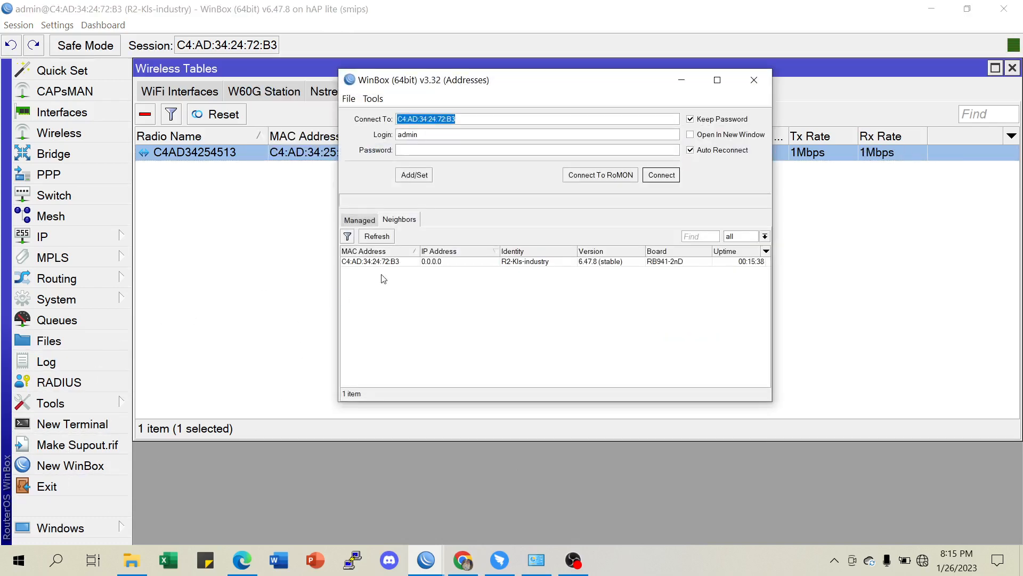
click(385, 236)
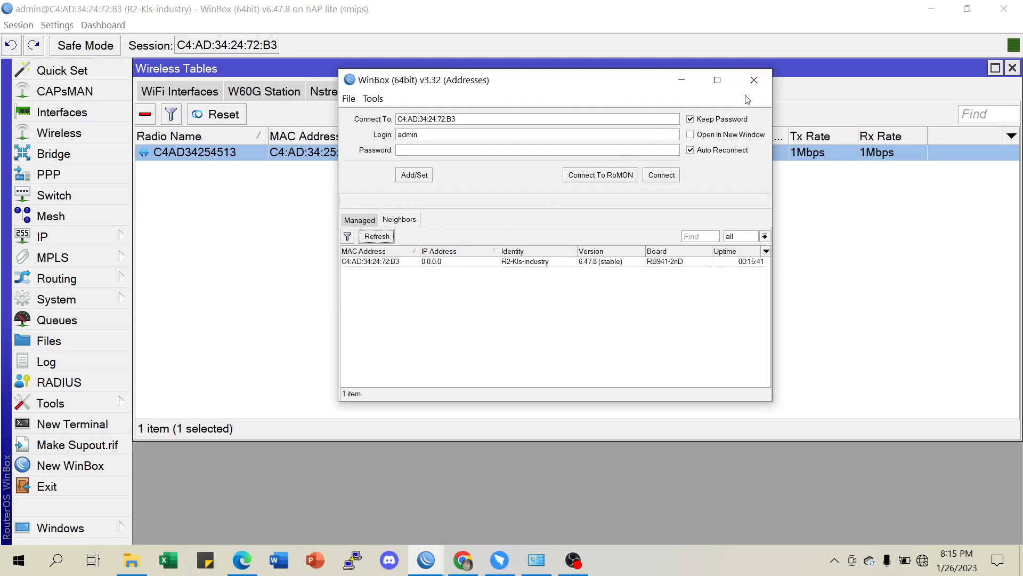
click(753, 80)
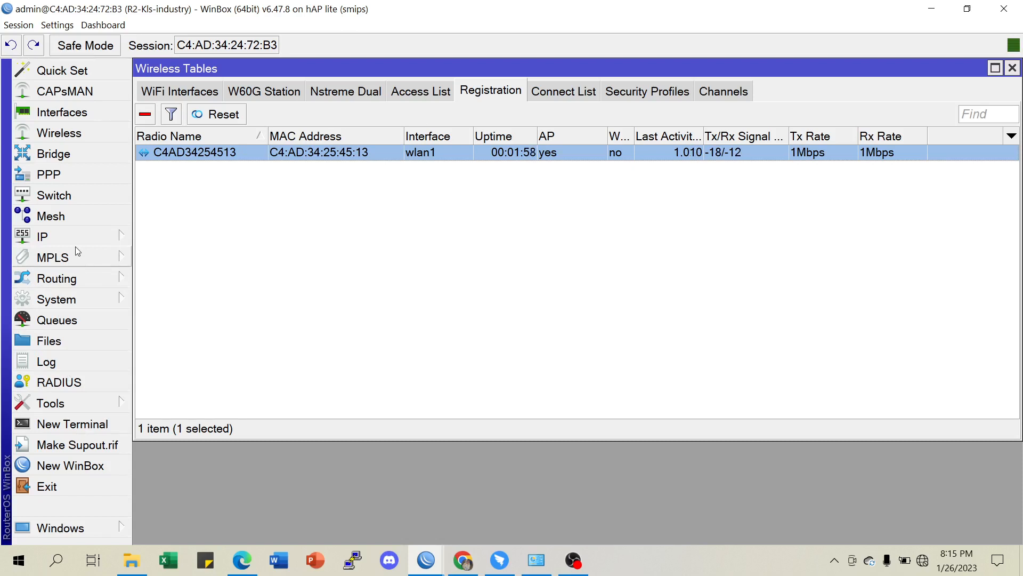
- Try to connect the Windows PC to the open Wi-Fi network Kelas-Industri
click(923, 559)
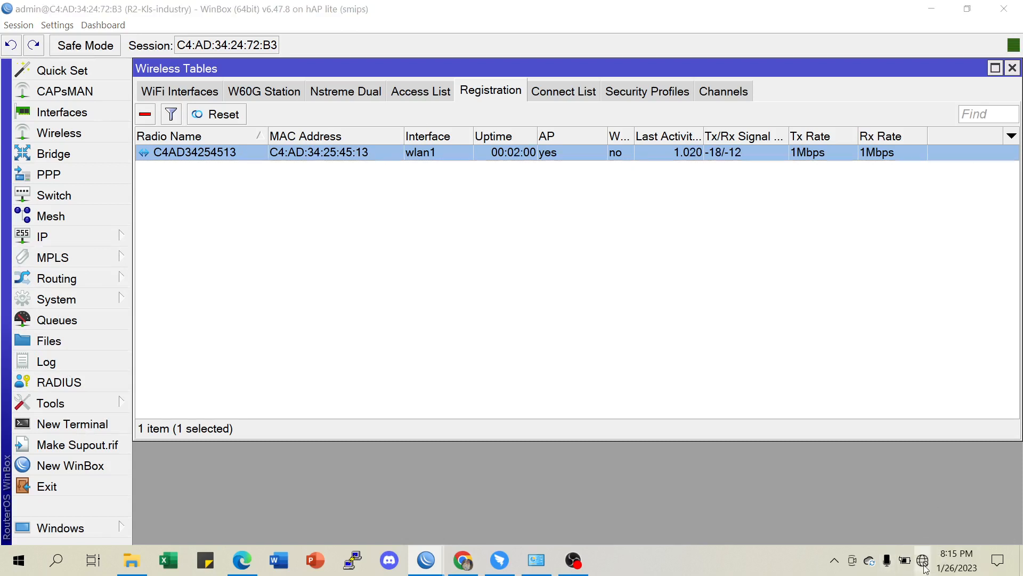
click(853, 223)
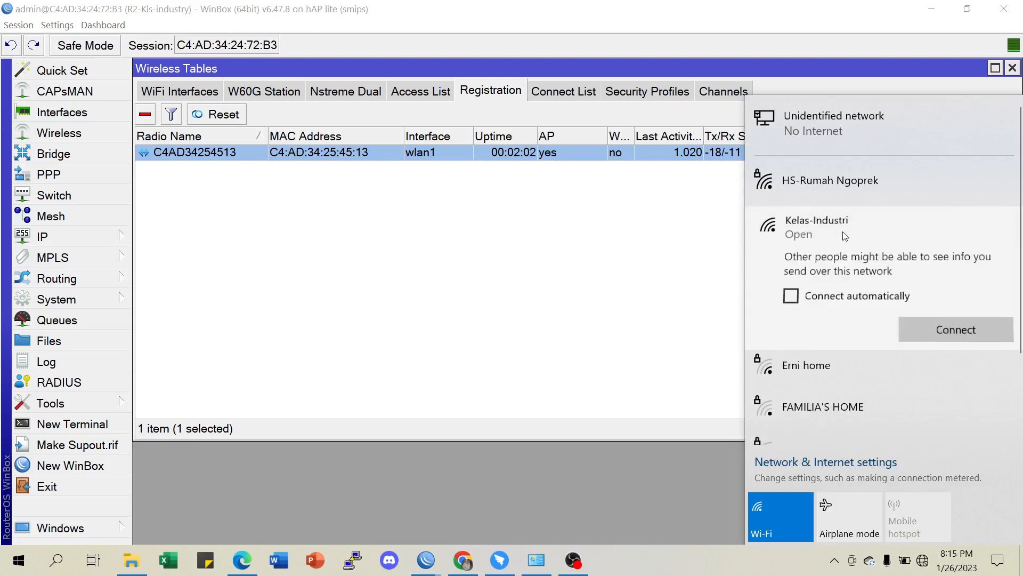
click(970, 334)
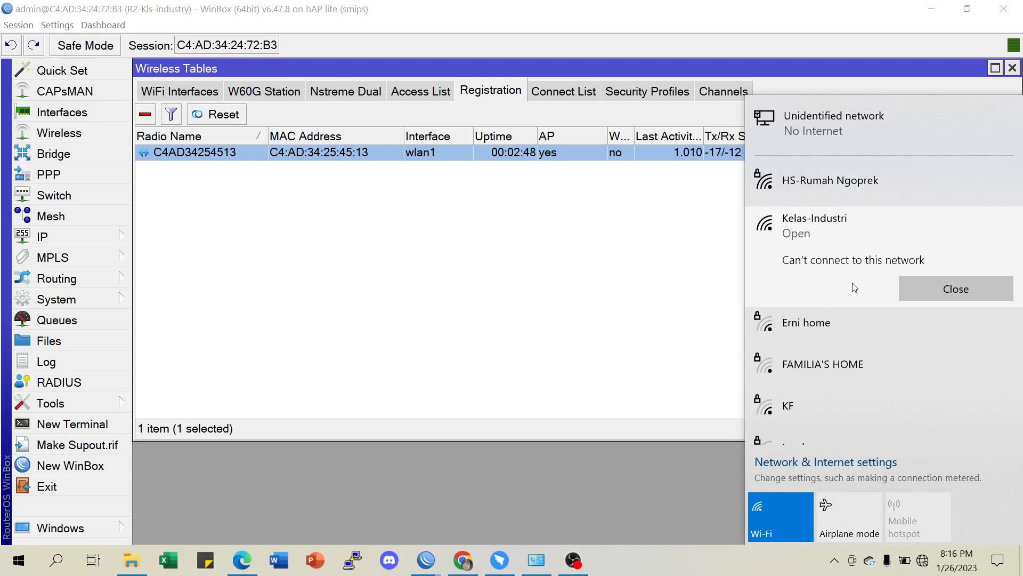
click(253, 276)
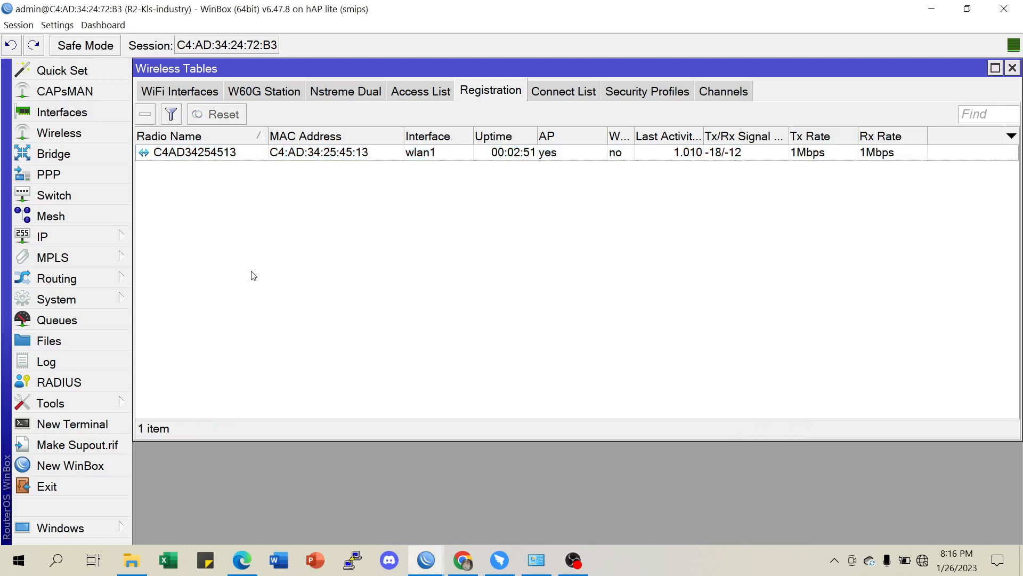
- Disable R2's wlan1 interface and connect the Windows PC to the Kelas-Industri Wi-Fi network
click(195, 95)
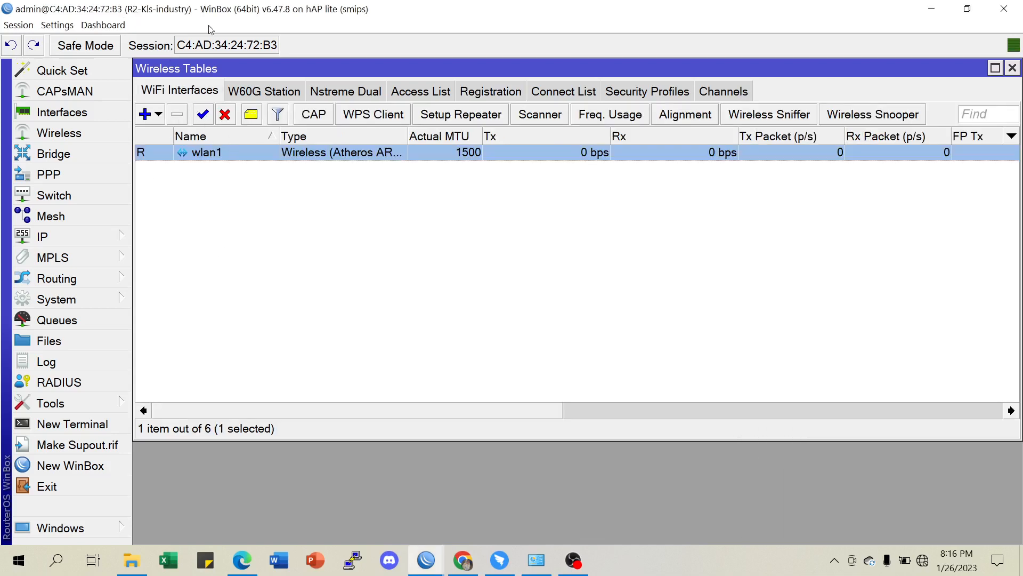
click(225, 114)
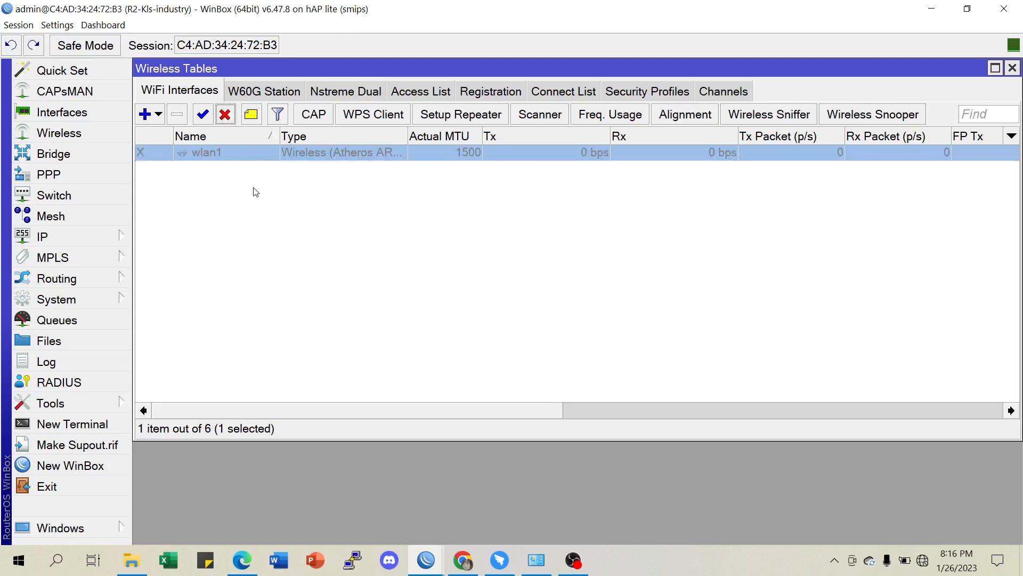
click(919, 563)
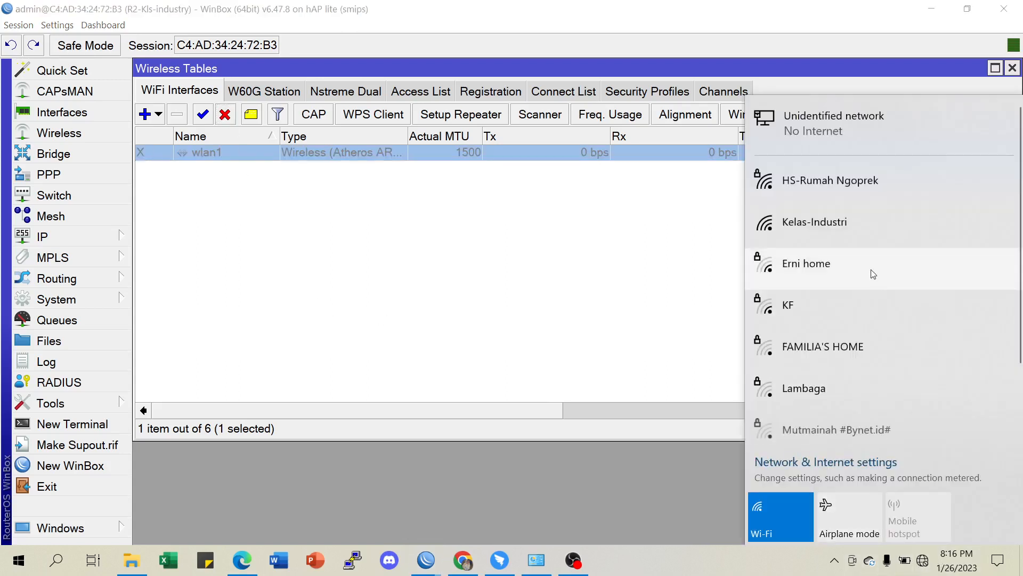
click(832, 223)
click(956, 330)
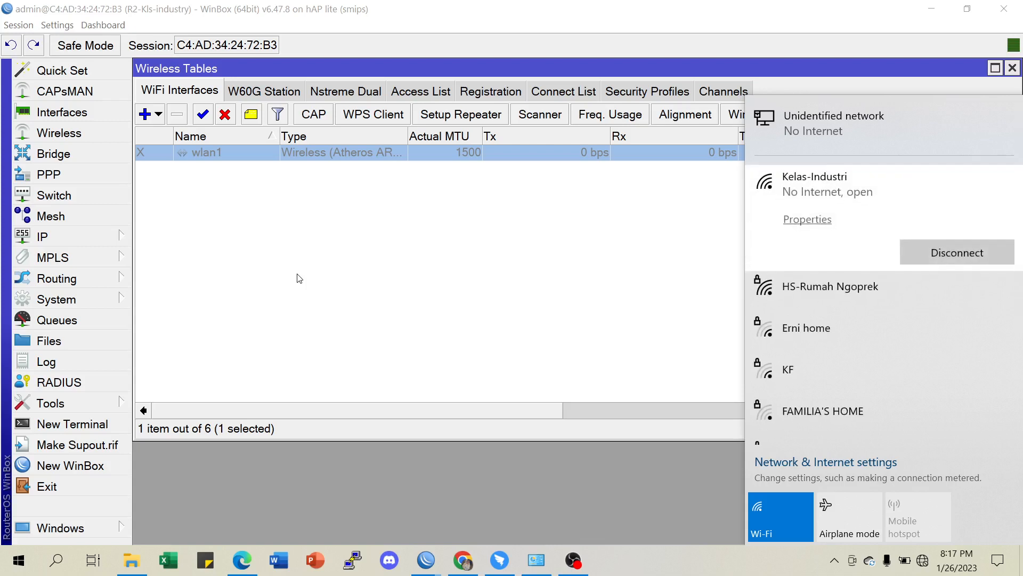
- Review the IP settings and properties of the Kelas-Industri connection in Windows Settings, then close it
click(819, 221)
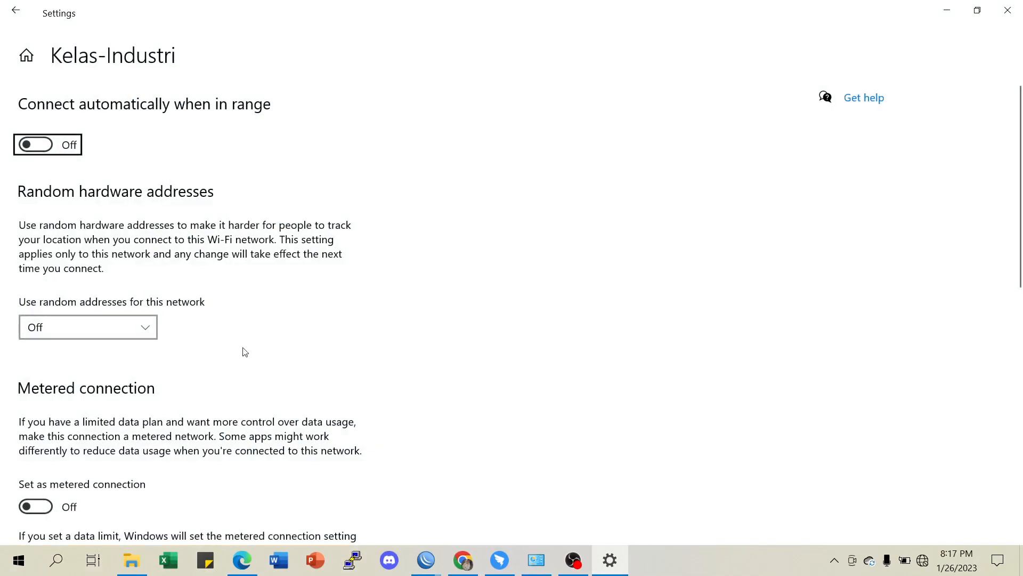
scroll(245, 352, down, 10)
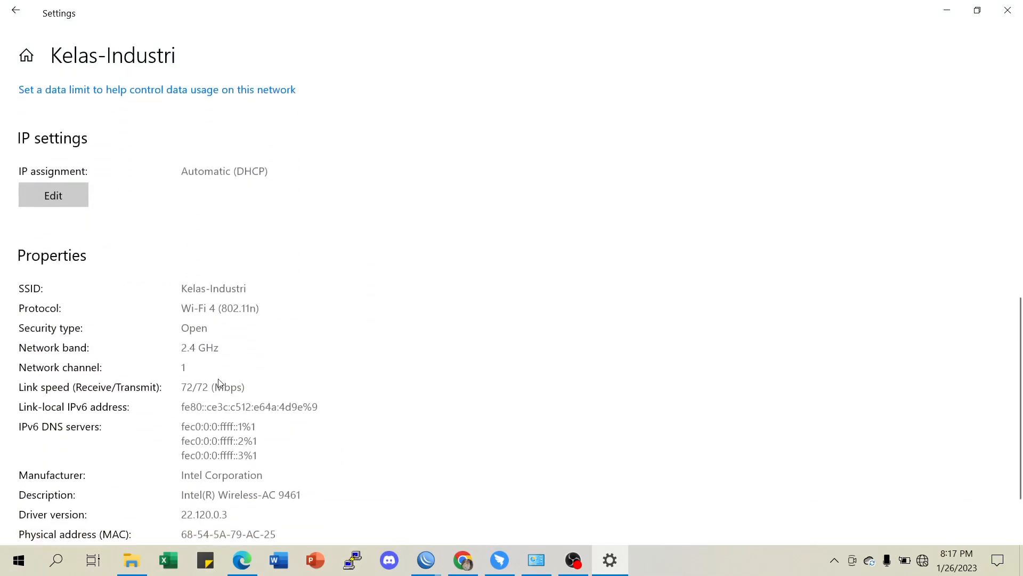
scroll(221, 384, down, 2)
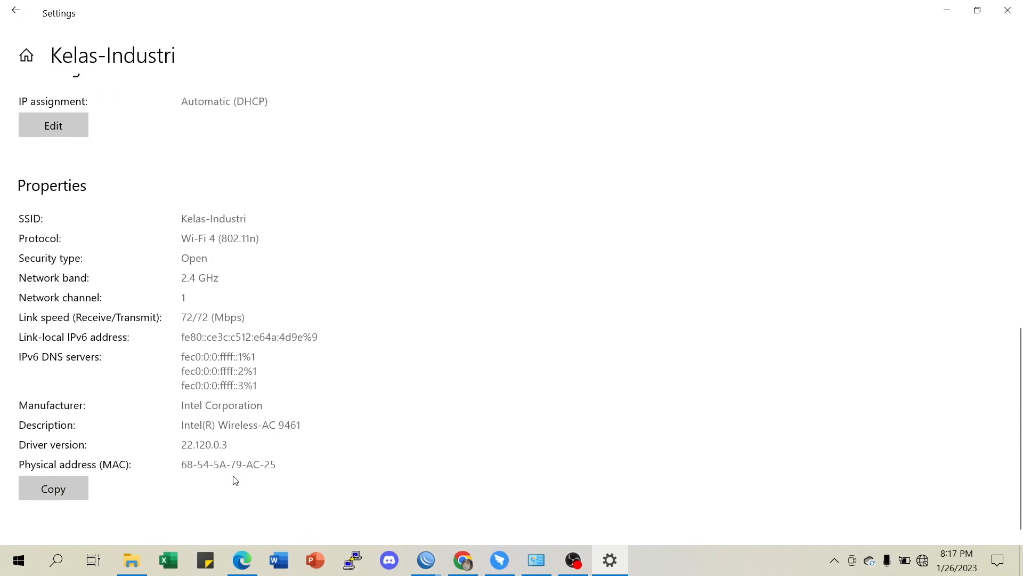
scroll(198, 419, down, 1)
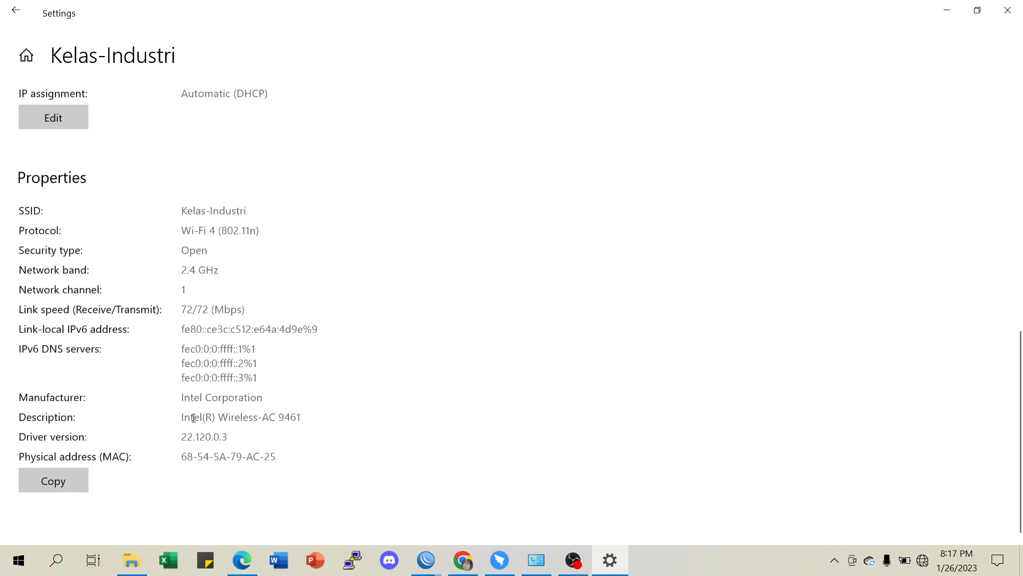
click(1005, 16)
- Switch to Network Connections and view the connection details of the Wi-Fi adapter through its status
click(536, 559)
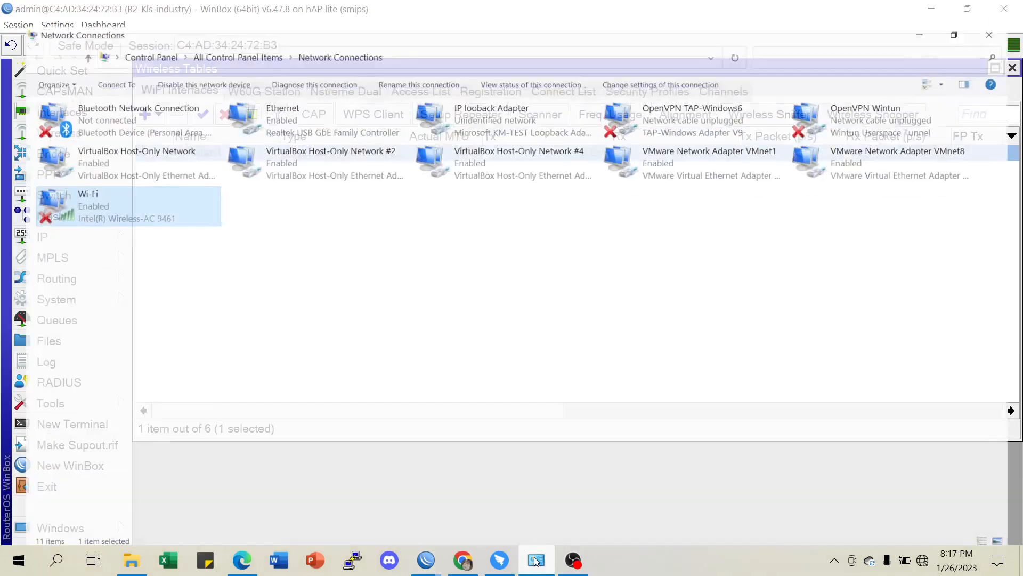
right_click(77, 188)
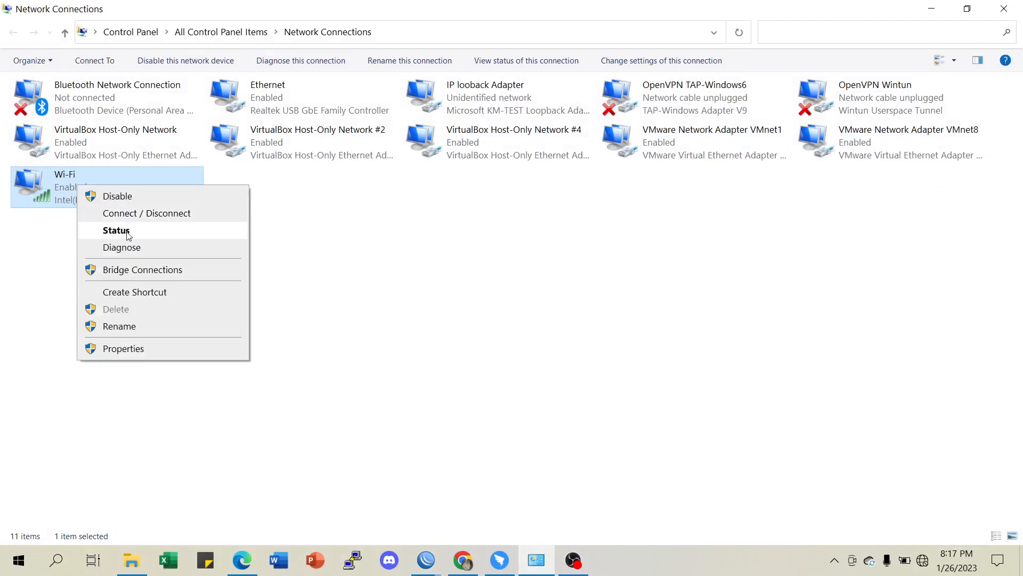
click(115, 229)
click(426, 299)
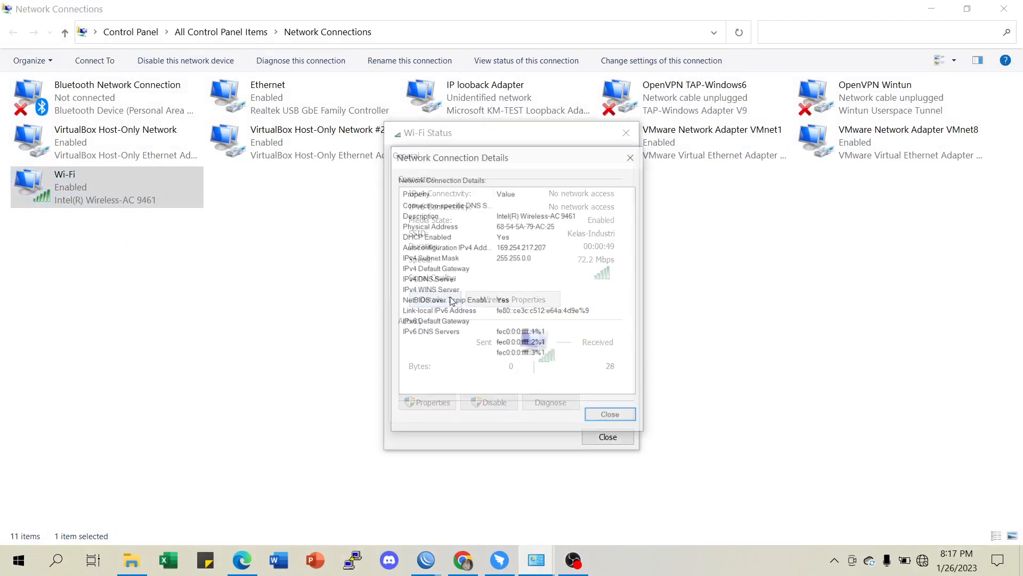
- Close the adapter details, check the Kelas-Industri connection in the Windows network list, and return to Network Connections
click(632, 156)
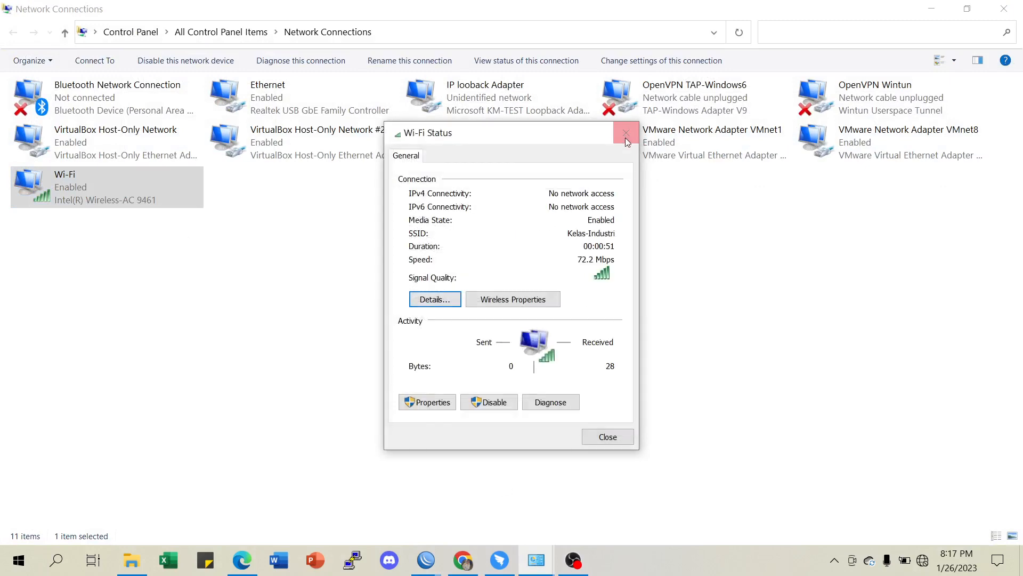
click(626, 134)
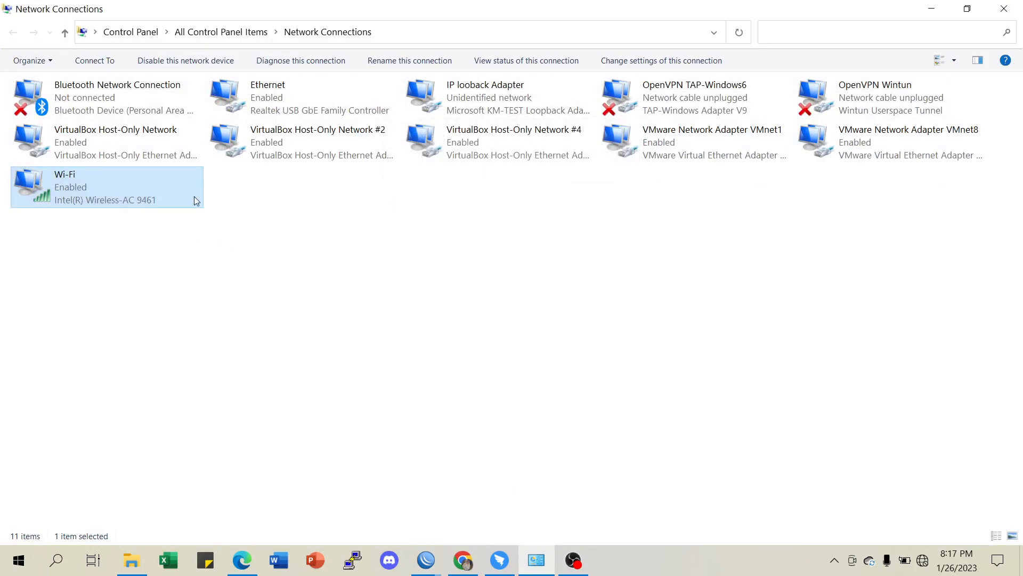
click(931, 11)
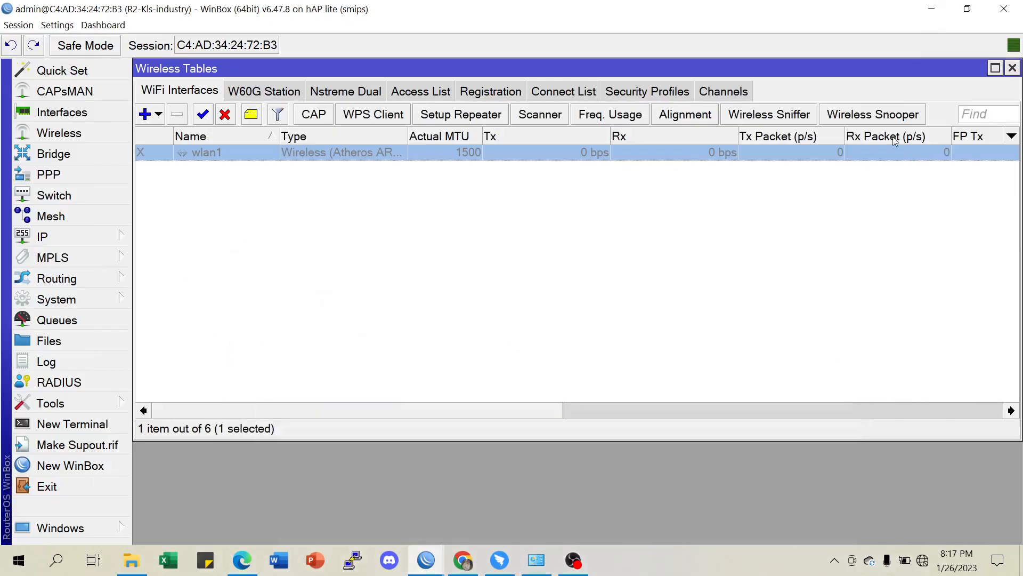
click(924, 560)
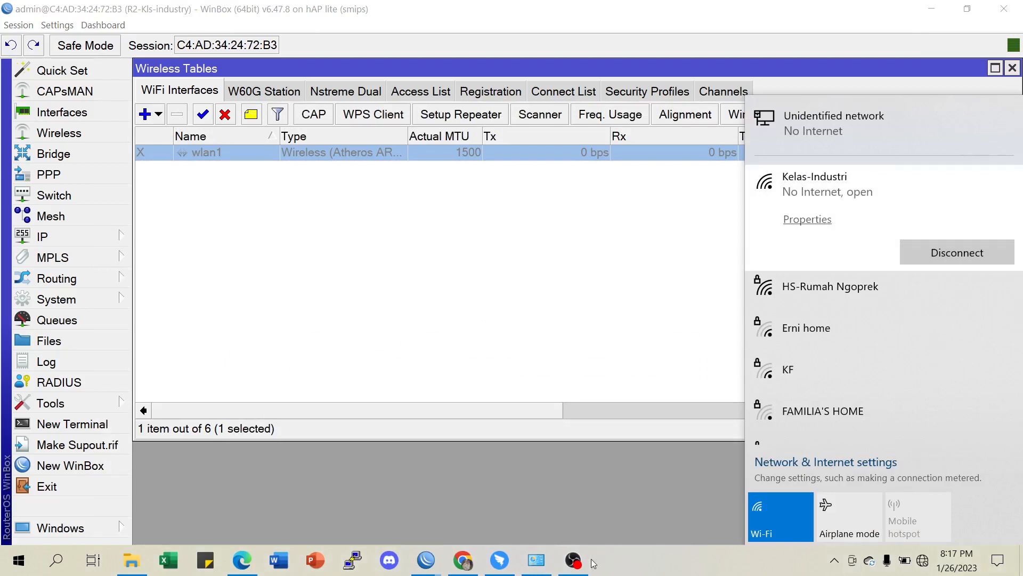
click(534, 566)
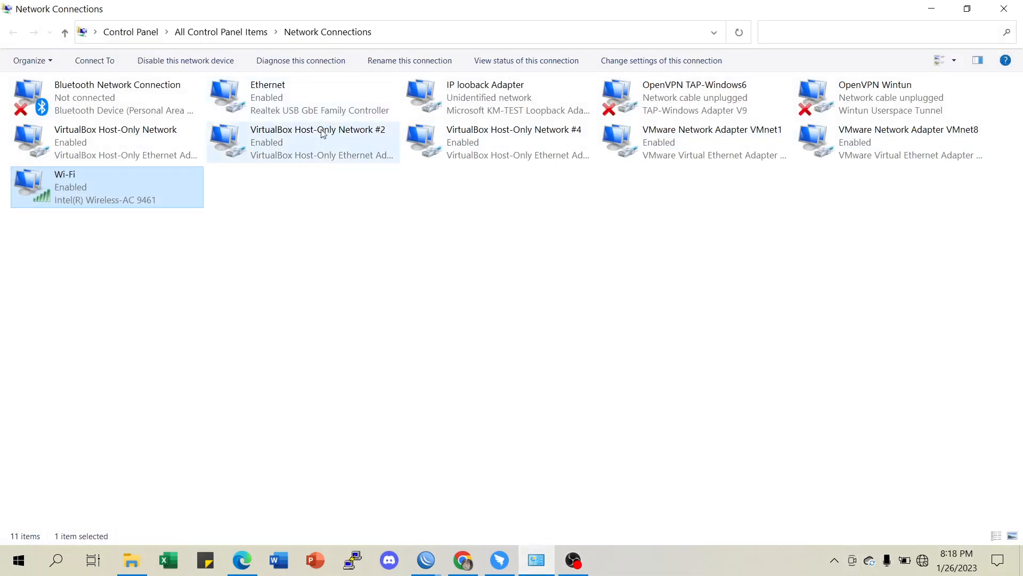
click(316, 100)
right_click(317, 99)
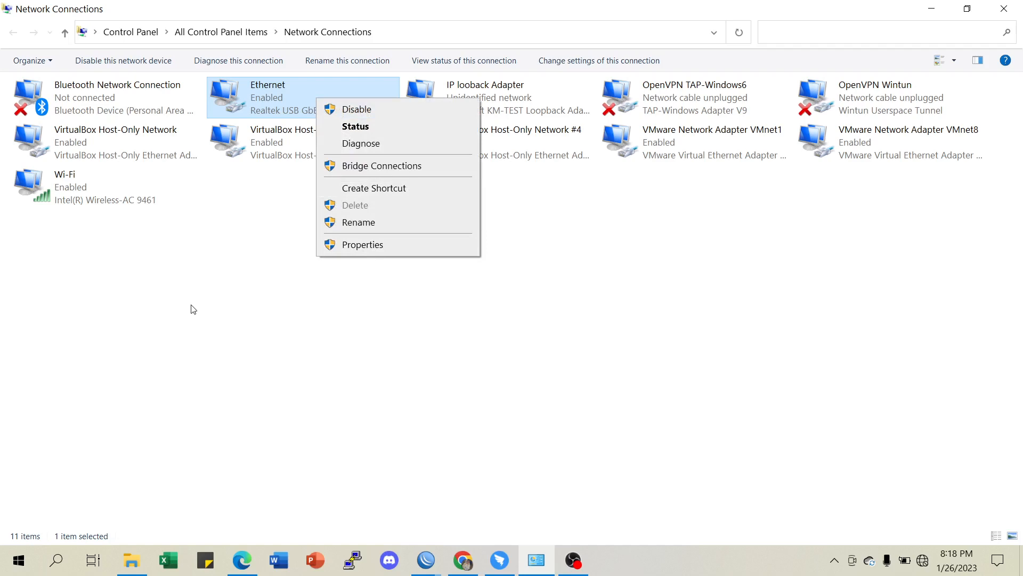
click(939, 499)
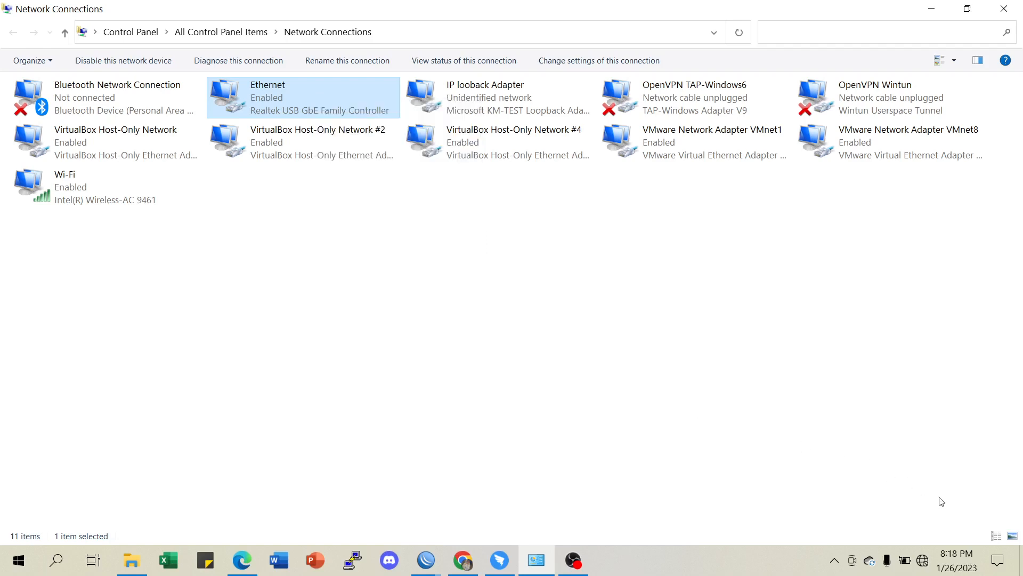
- Open the Wi-Fi adapter's Internet Protocol Version 4 properties and switch it to a manually specified IP address
right_click(105, 195)
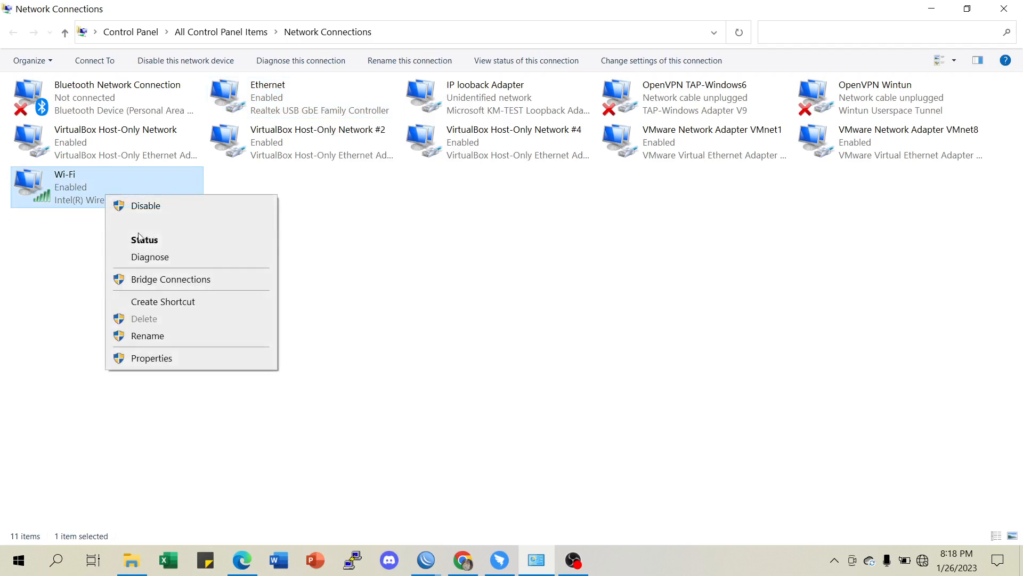
click(175, 363)
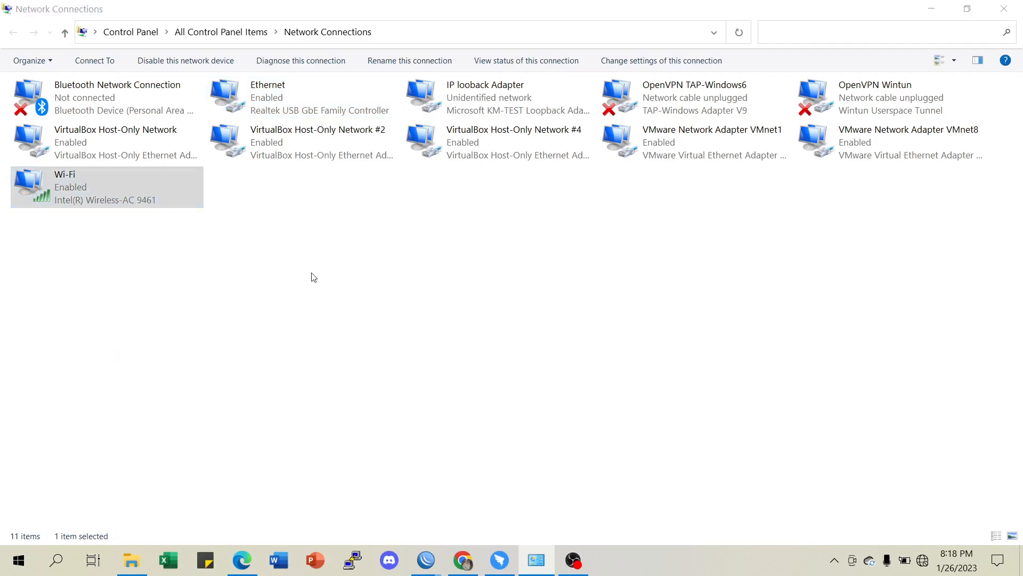
scroll(162, 254, down, 1)
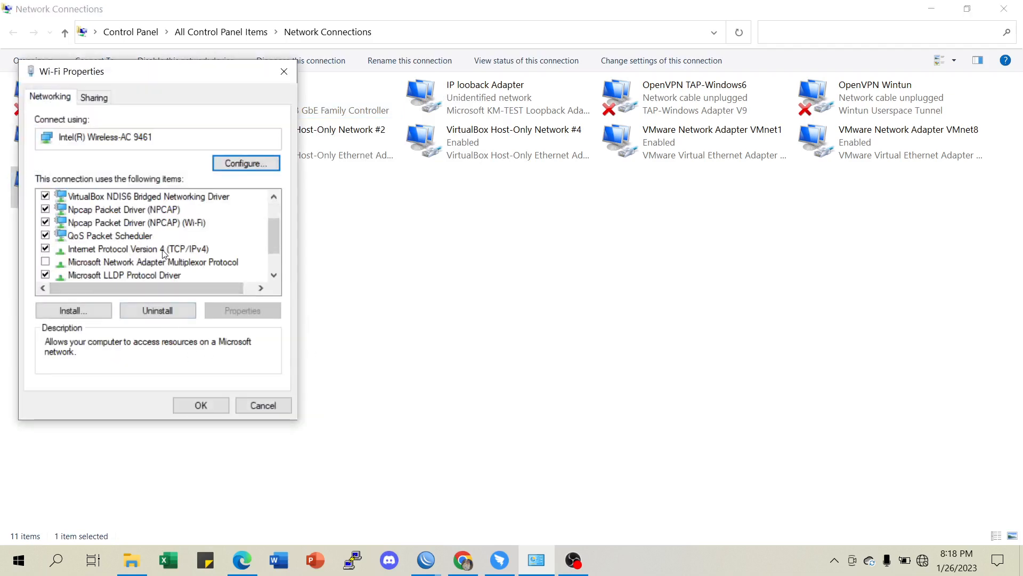
click(180, 248)
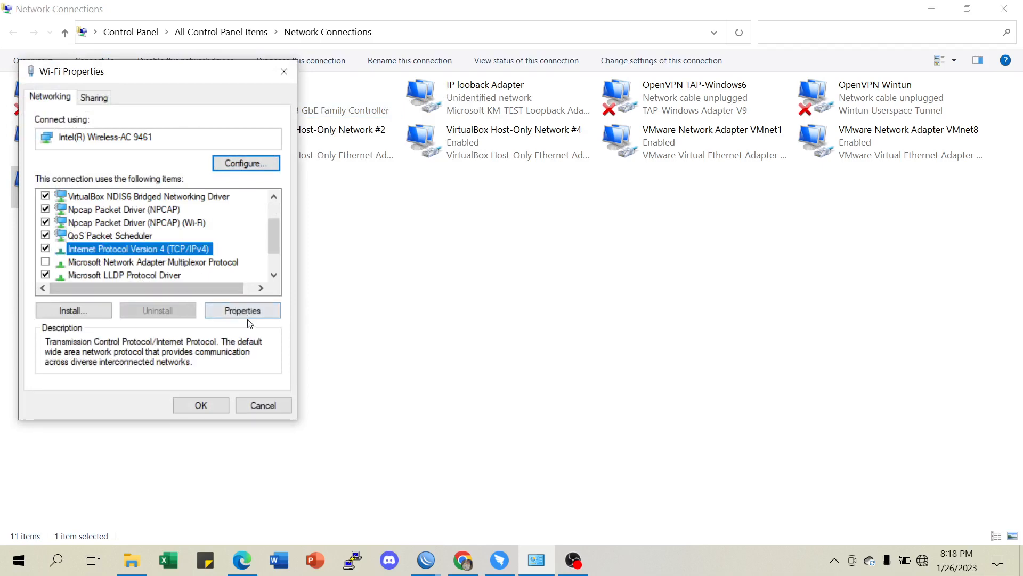
click(246, 309)
click(133, 241)
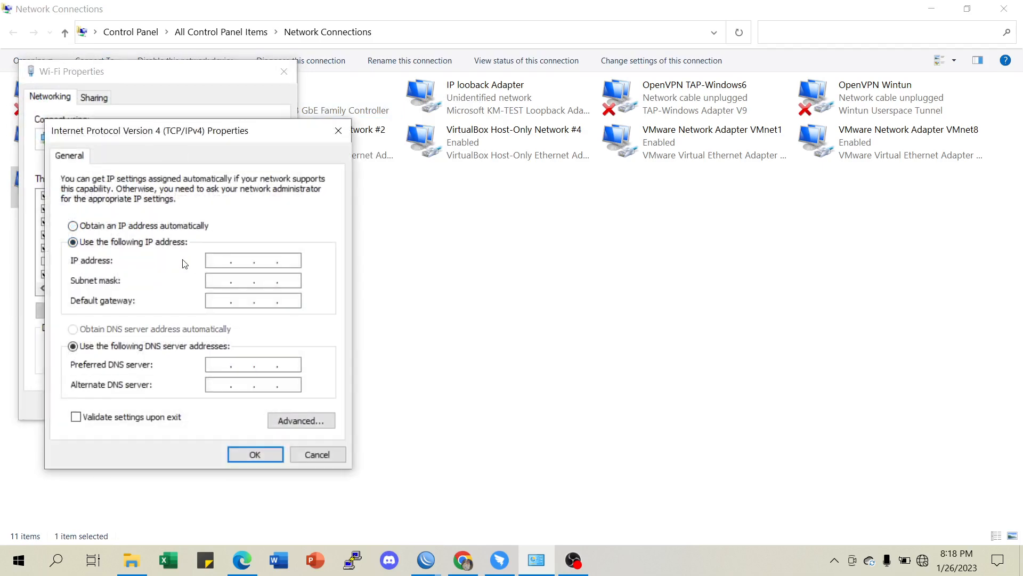
- Assign the Wi-Fi adapter the IP address 10.10.10.2 with subnet mask 255.255.255.0 and apply the settings
click(215, 262)
text(10.10.10.2)
key(Tab)
click(241, 283)
text(255.255 . 255 . 0)
click(254, 454)
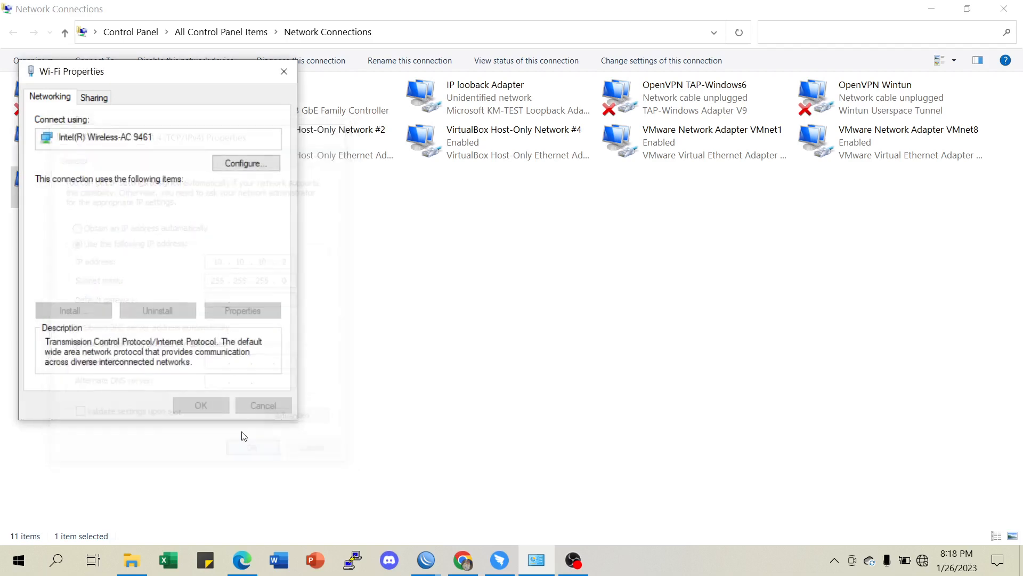
click(203, 402)
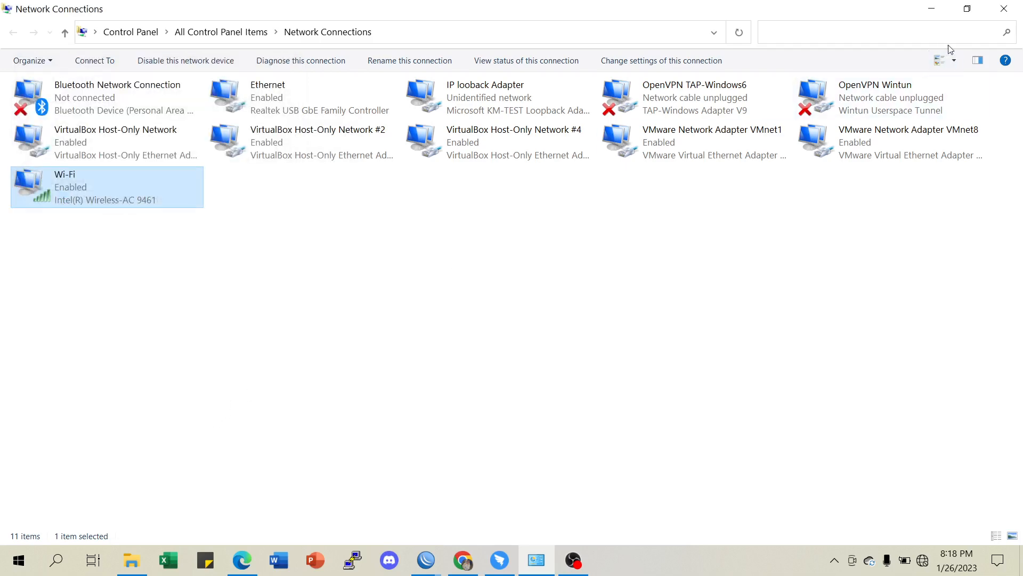
click(932, 8)
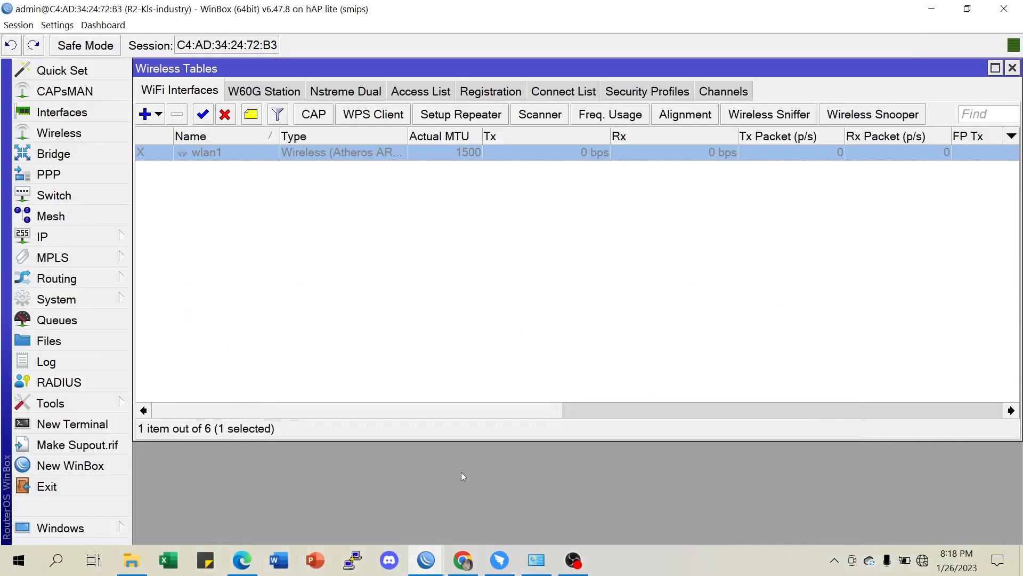
click(100, 425)
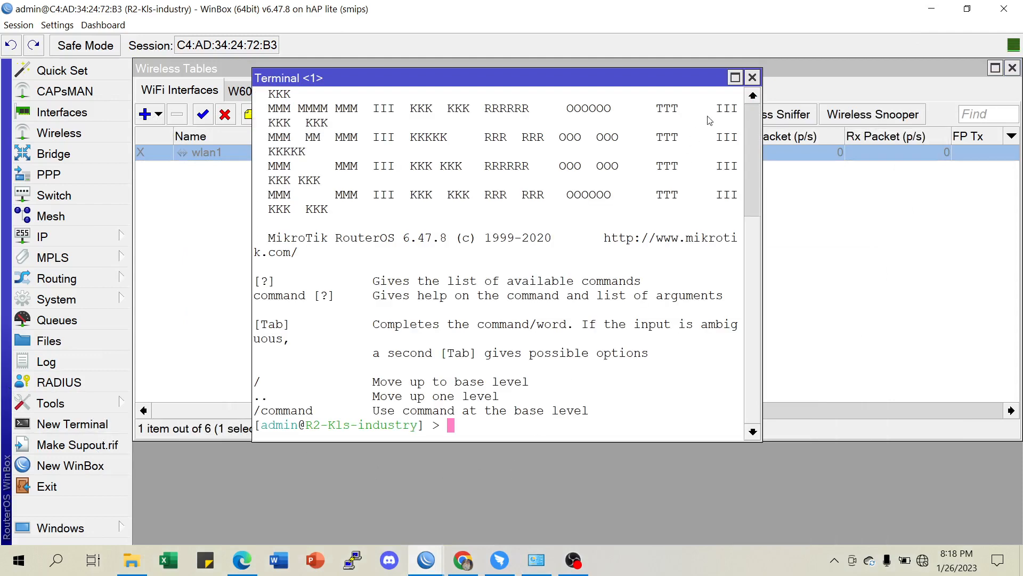
click(752, 77)
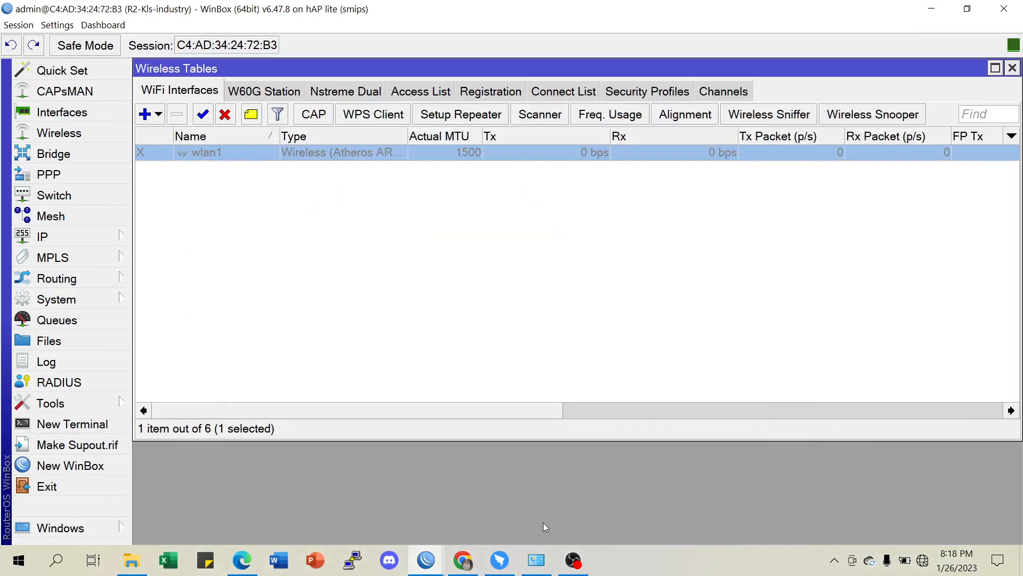
- Open the Windows Command Prompt and ping R1's address 10.10.10.1, then minimize the window
key(super+r)
key(Return)
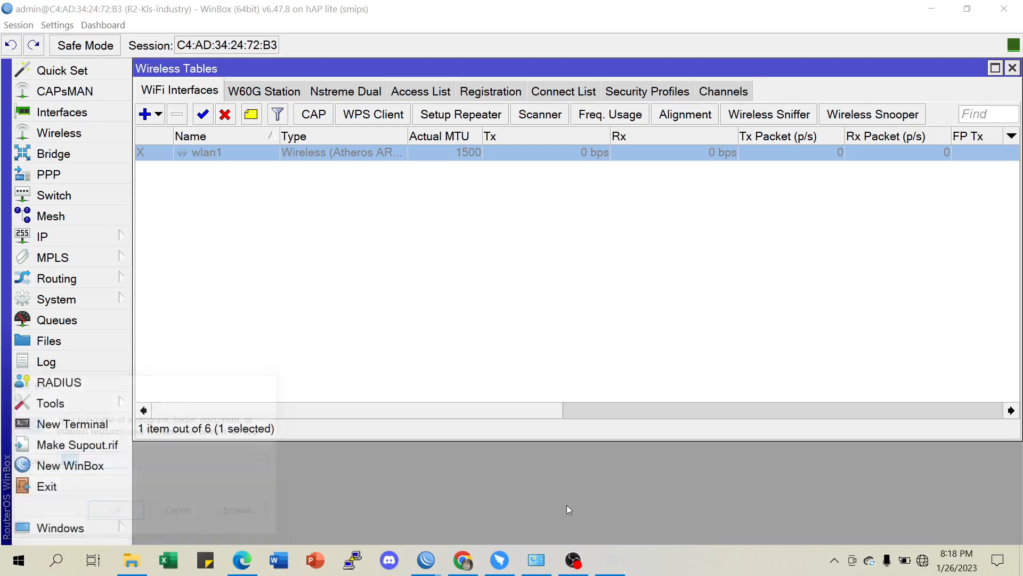
text(ping)
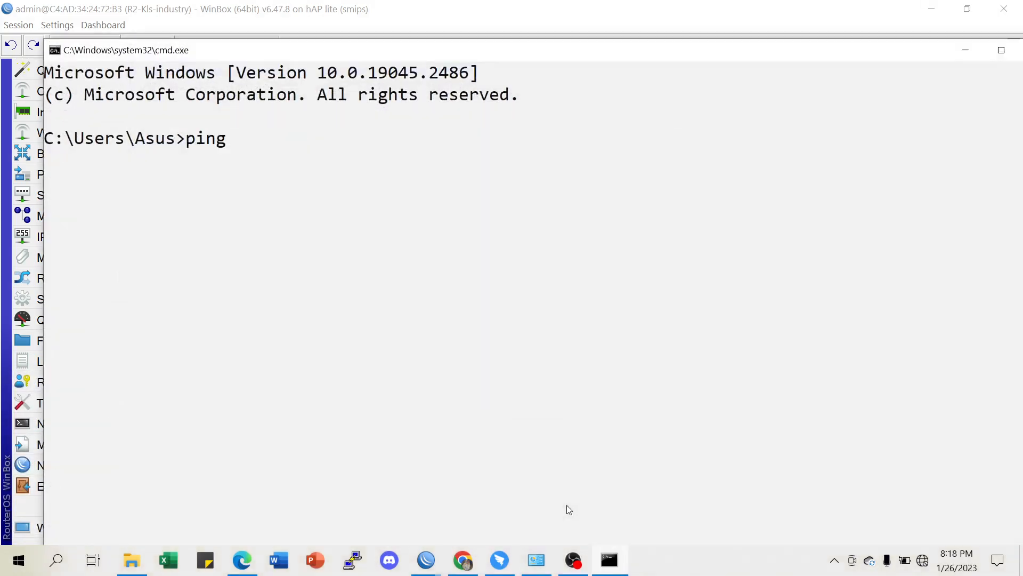
text( 10.10.10.1)
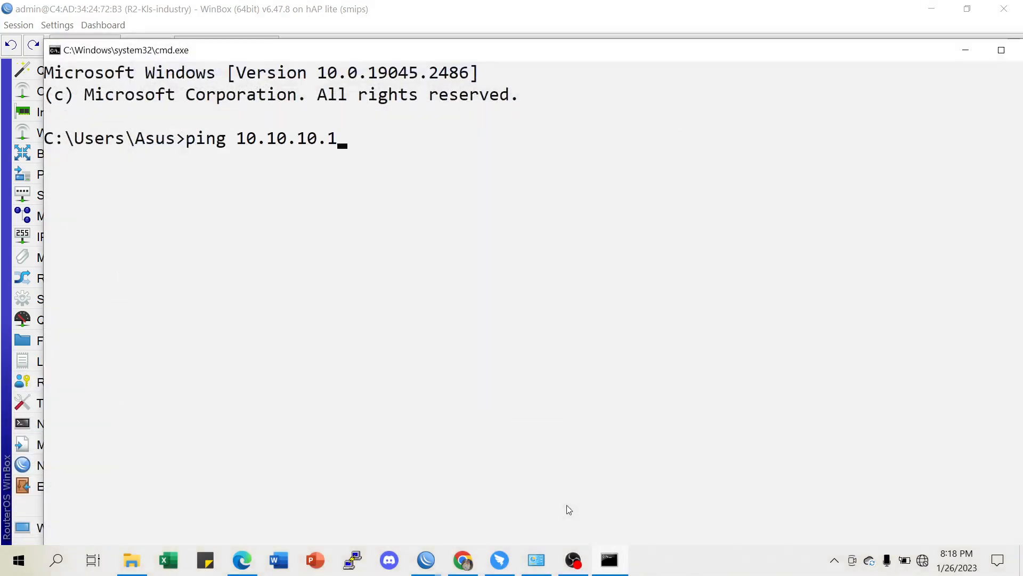
key(Return)
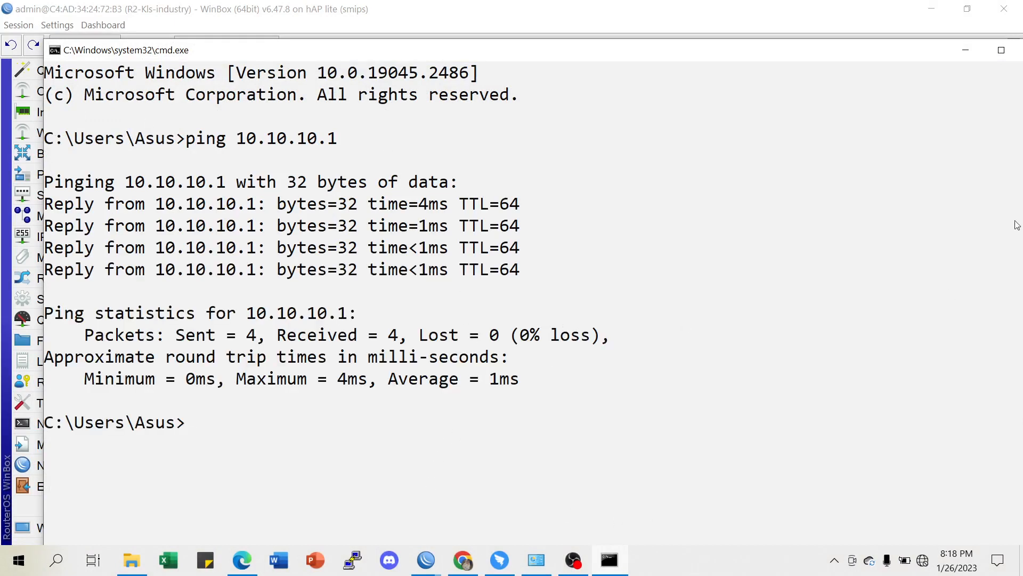
click(965, 50)
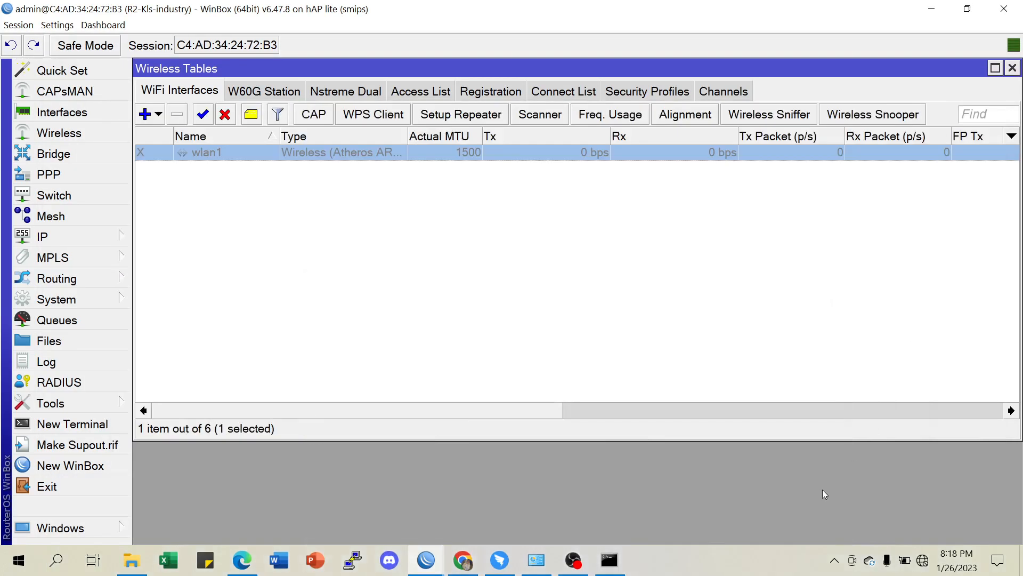
- Check the Kelas-Industri connection in the network list and review the Wi-Fi adapter's connection details in Network Connections
click(922, 565)
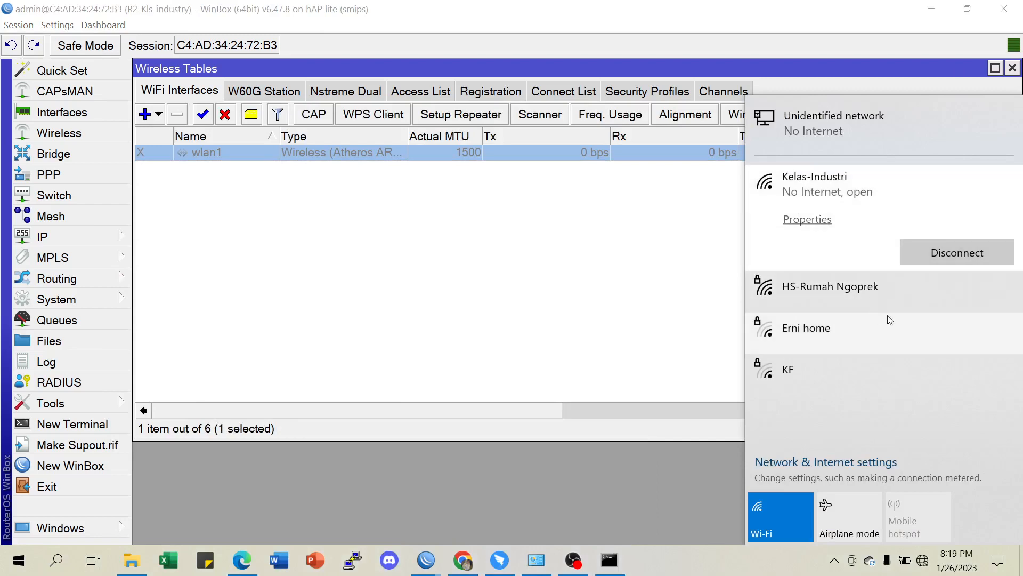
click(537, 560)
right_click(90, 187)
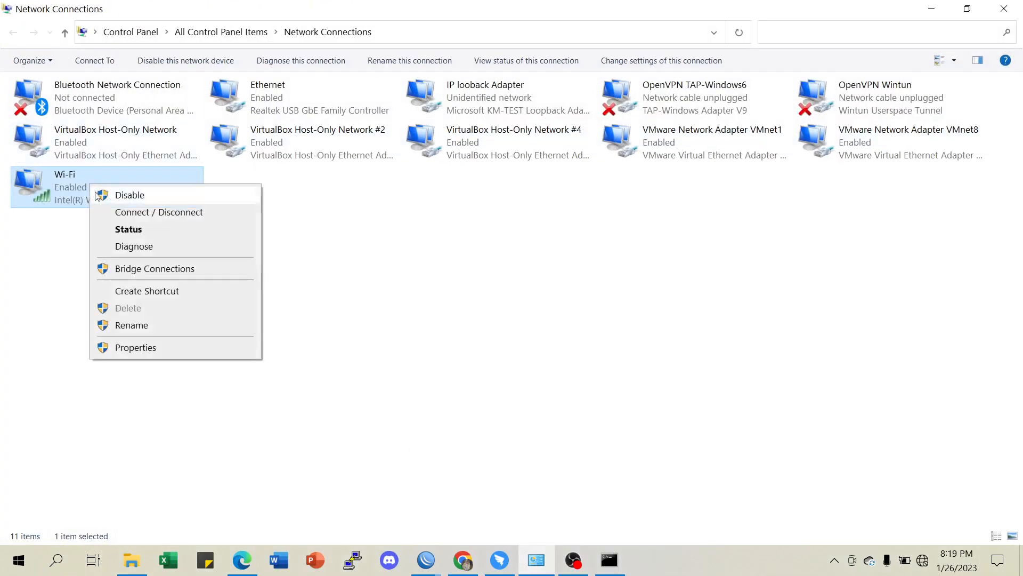
click(130, 228)
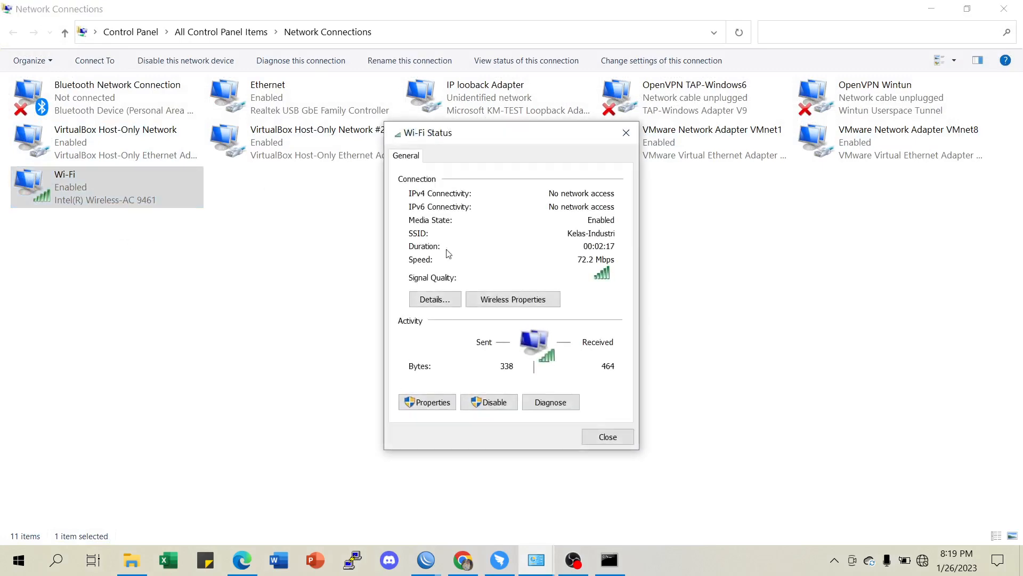
click(450, 299)
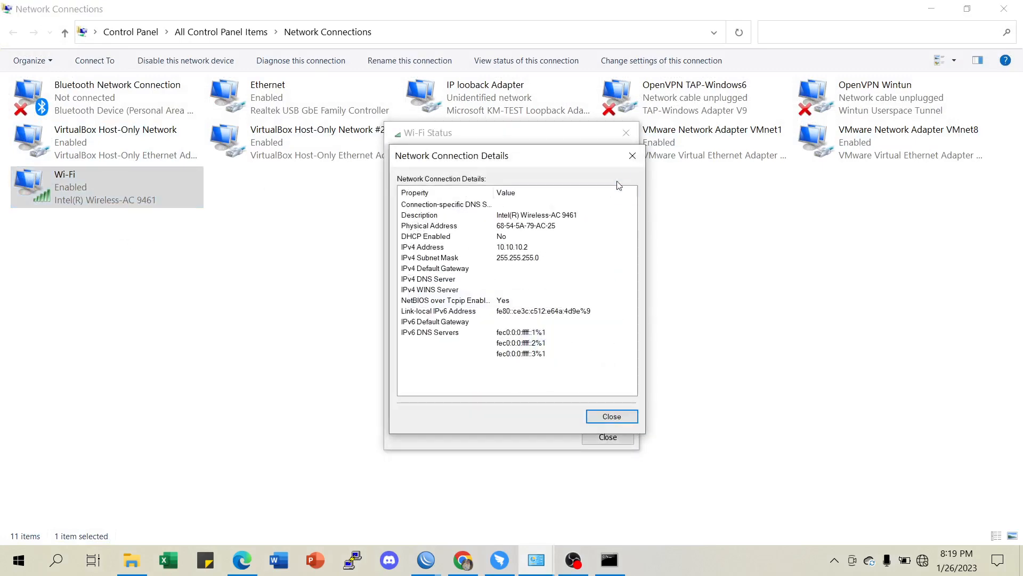
click(632, 155)
click(625, 133)
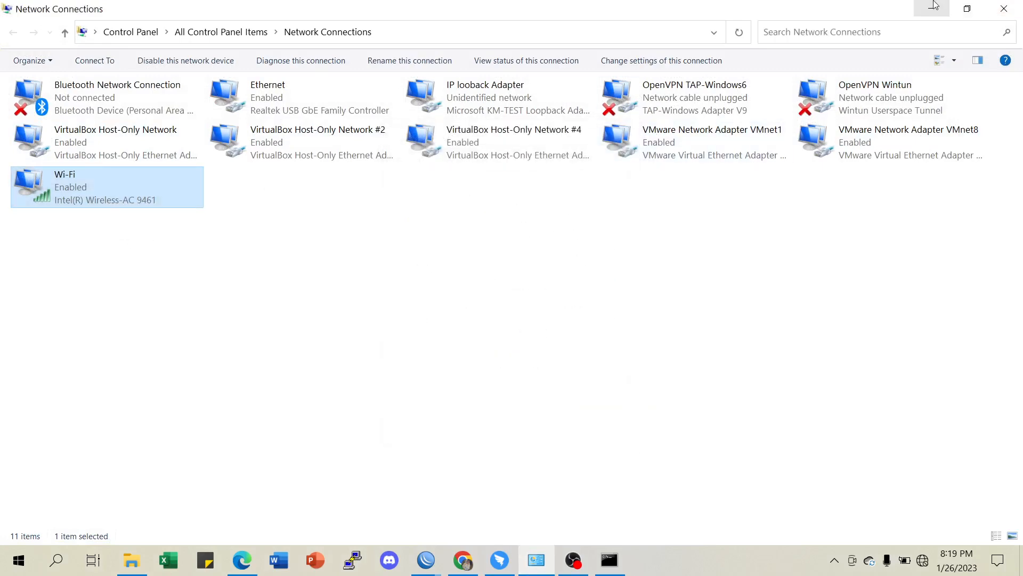
- Switch back to WinBox and re-enable R2's wlan1 wireless interface
click(931, 9)
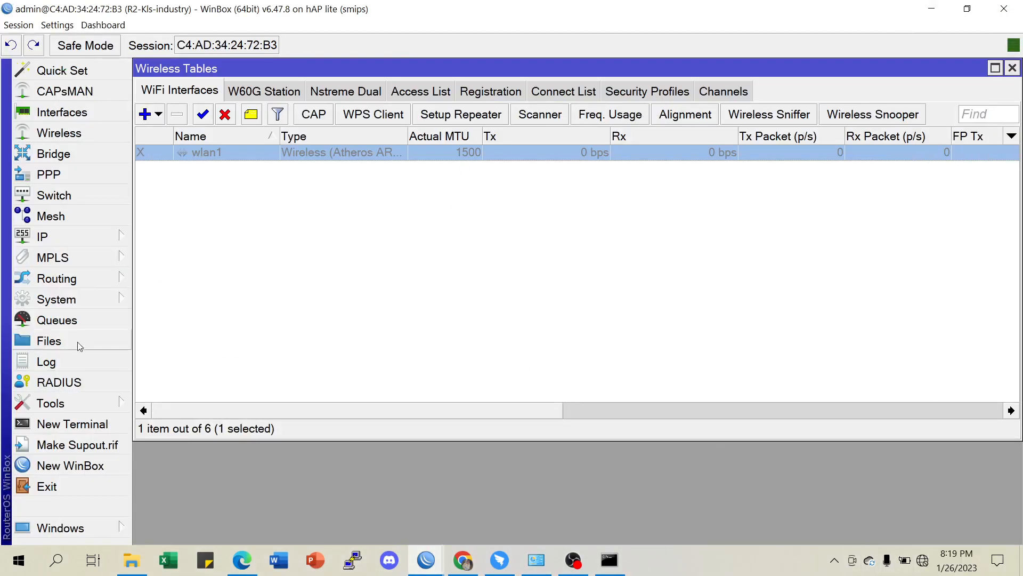
click(203, 114)
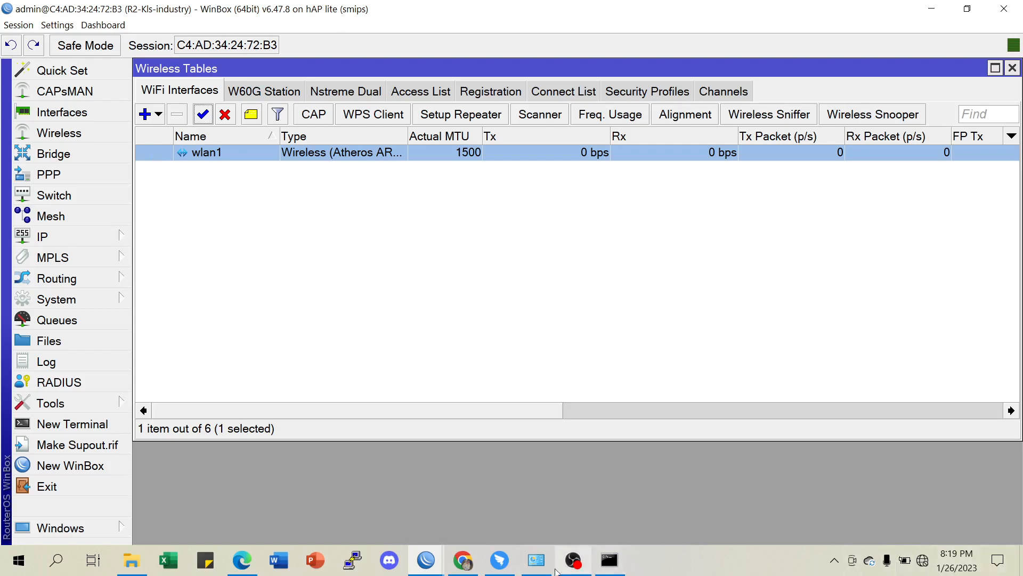
- Set the Wi-Fi adapter's IPv4 properties to obtain the IP and DNS server addresses automatically, then minimize Network Connections
click(537, 563)
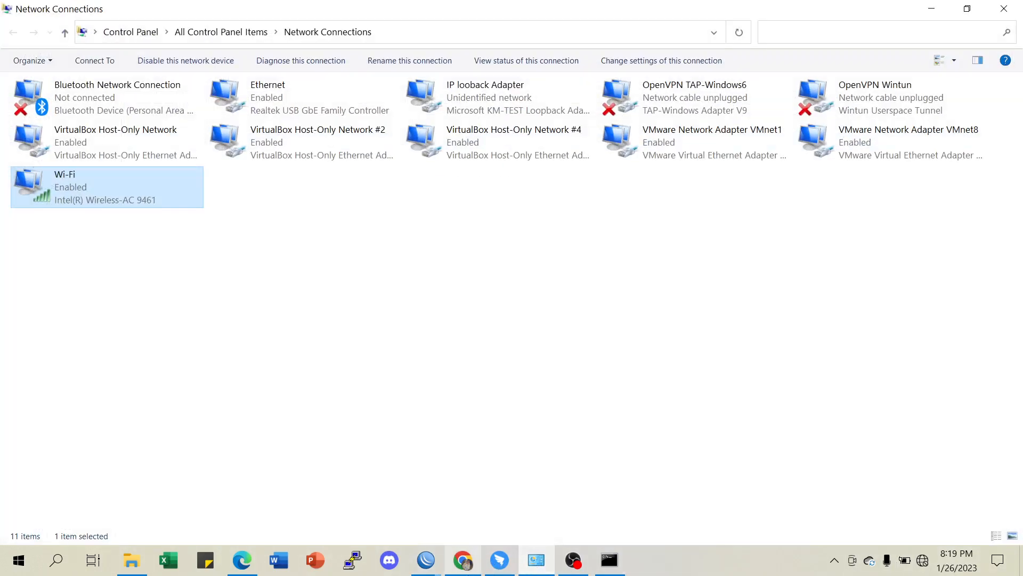
right_click(104, 187)
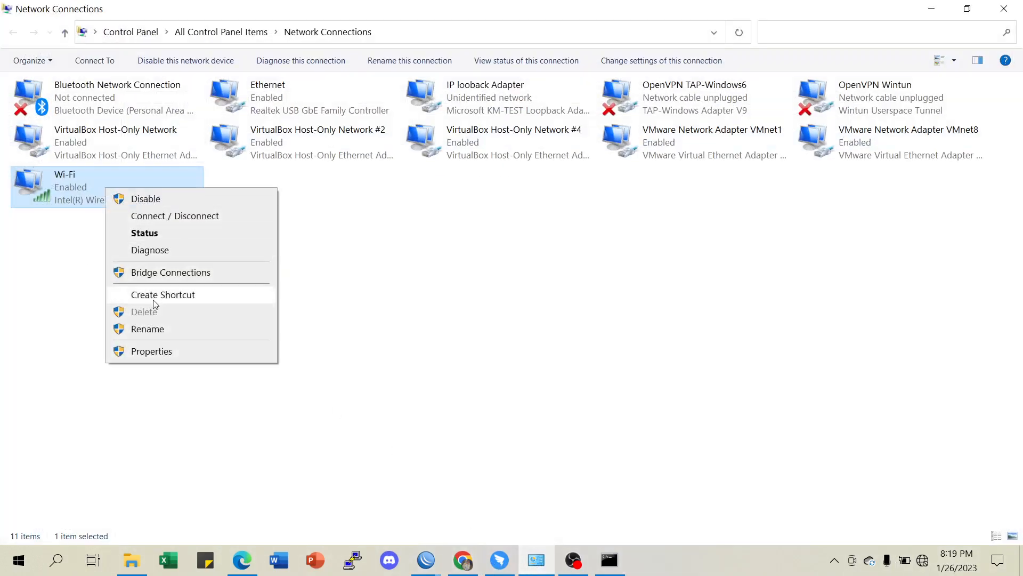
click(160, 354)
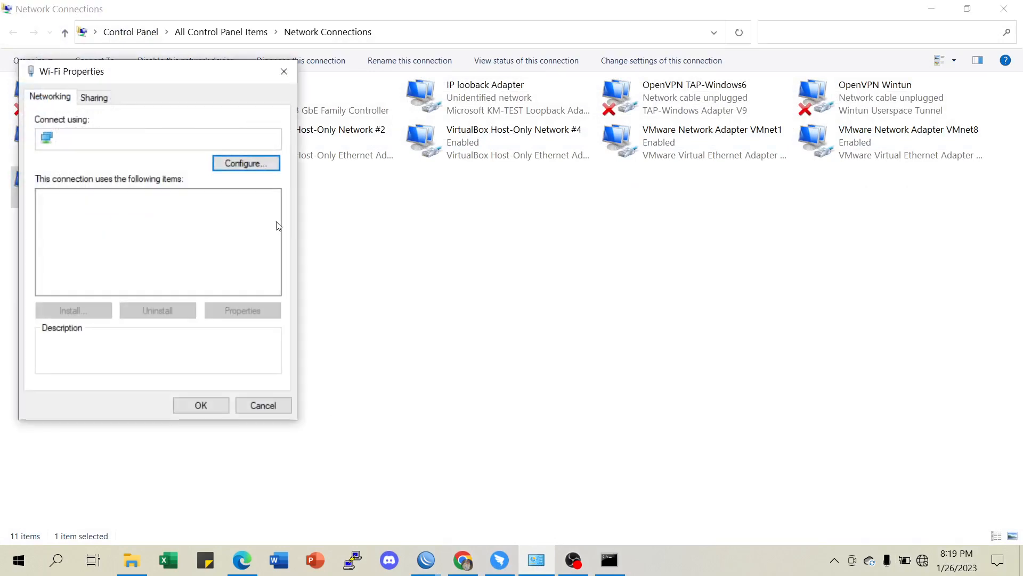
scroll(164, 265, down, 1)
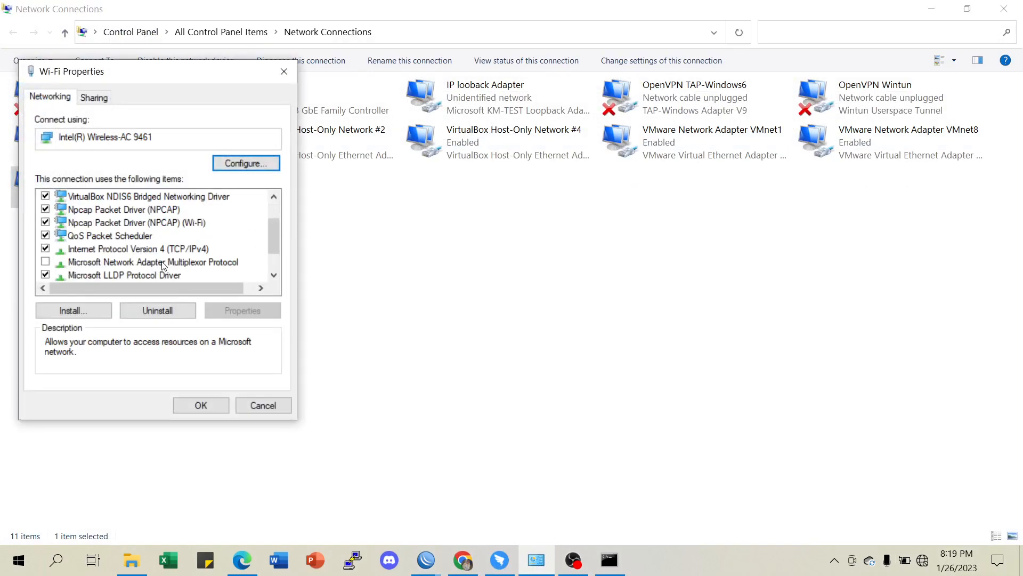
click(164, 251)
click(258, 314)
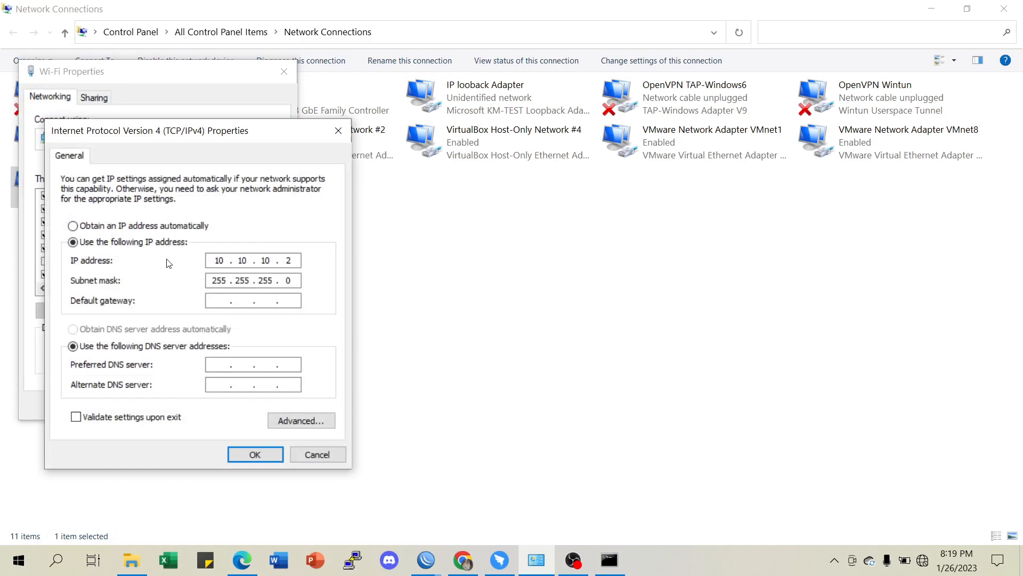
click(115, 226)
click(130, 330)
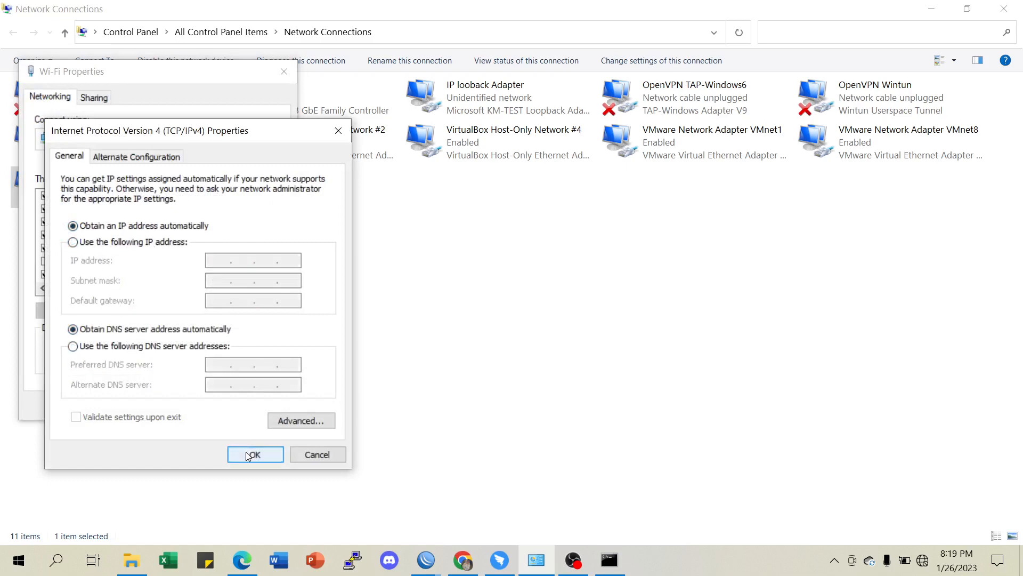
click(255, 454)
click(203, 407)
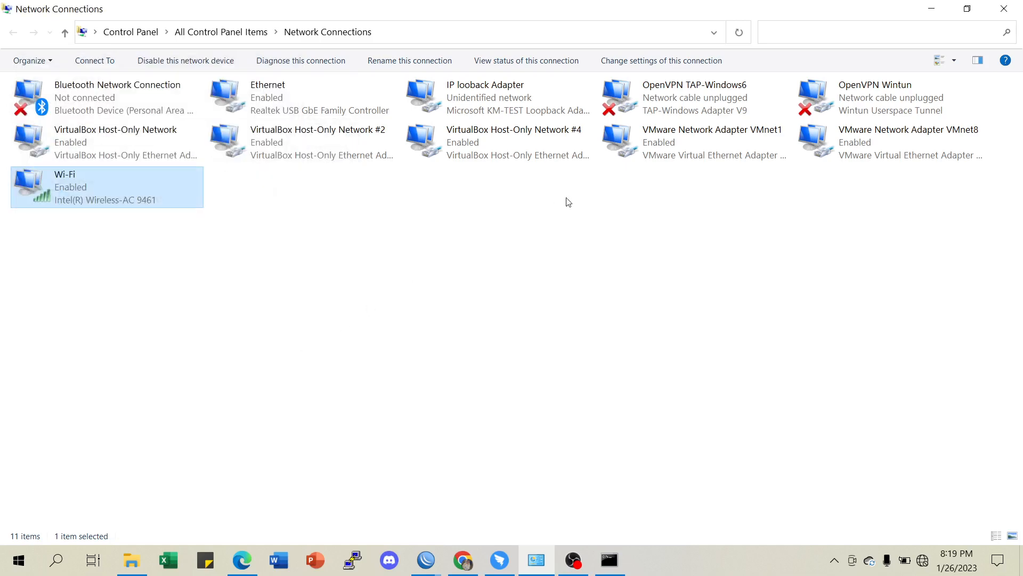
click(932, 12)
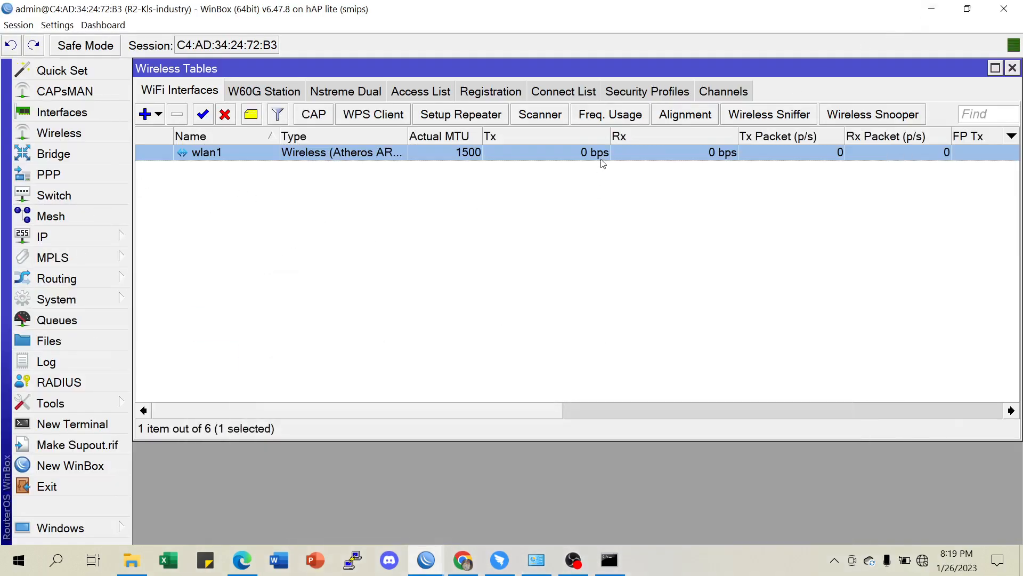
- Disconnect Windows from the Kelas-Industri wireless network and recheck the list of available networks
click(927, 562)
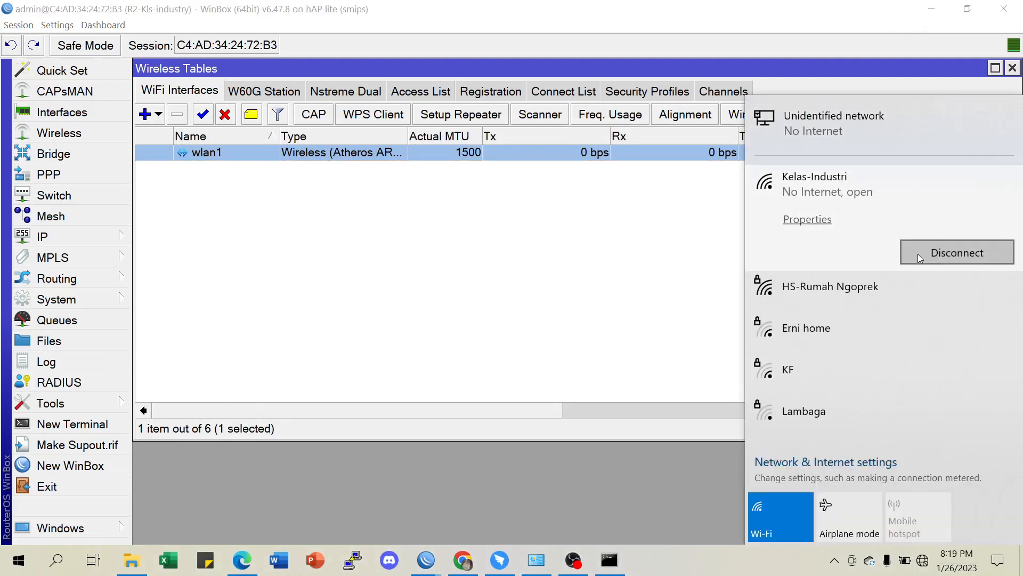
click(935, 251)
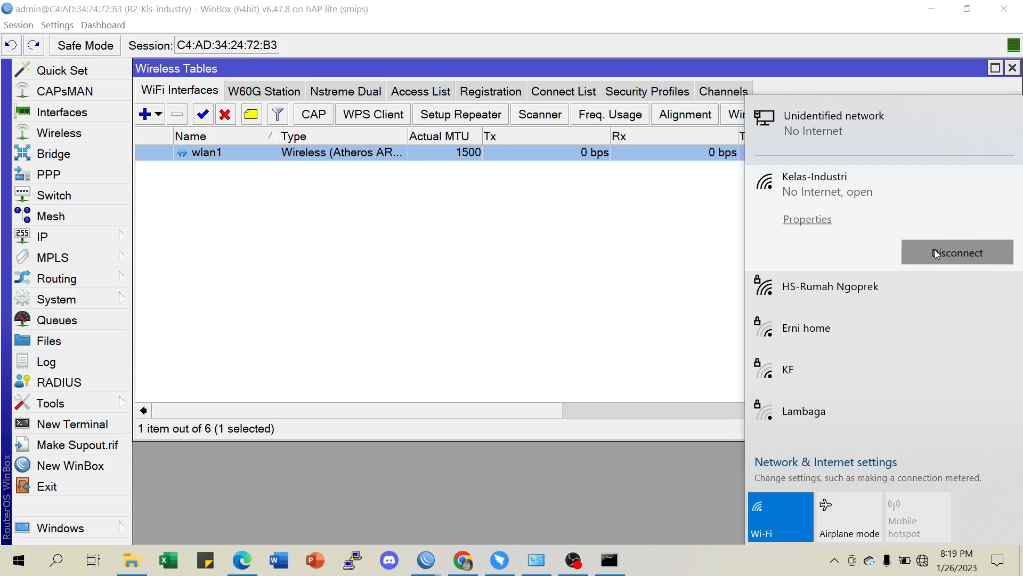
click(596, 315)
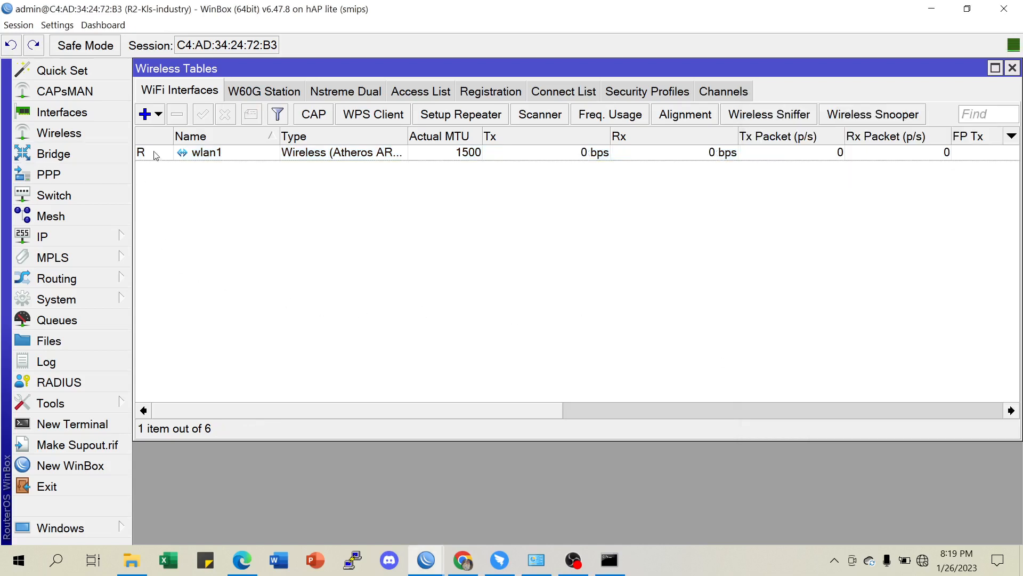
click(923, 560)
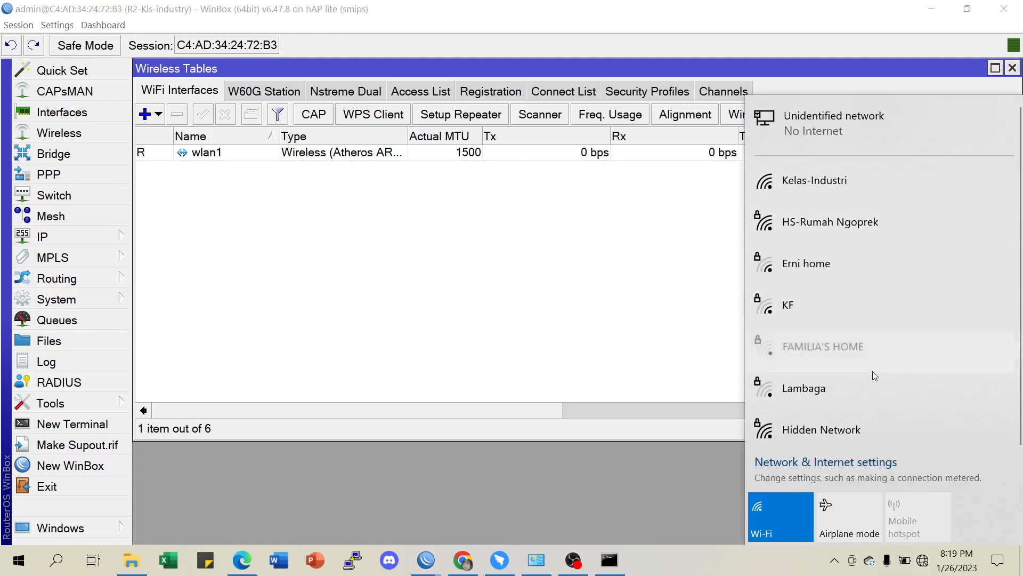
click(231, 274)
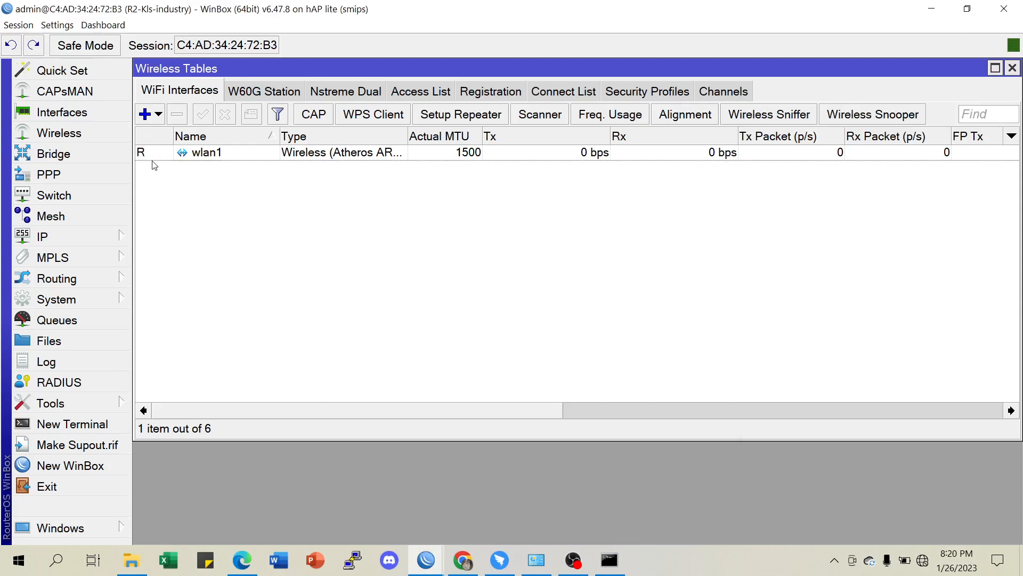
- Examine the general and signal details of the access point registered on R2's wlan1, then return to the WiFi interface list
click(493, 92)
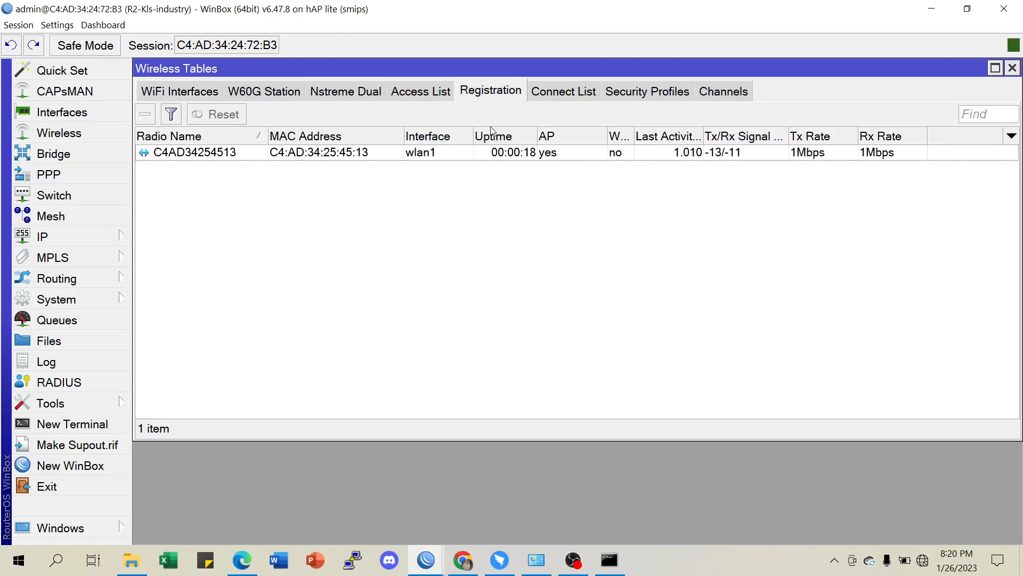
click(440, 151)
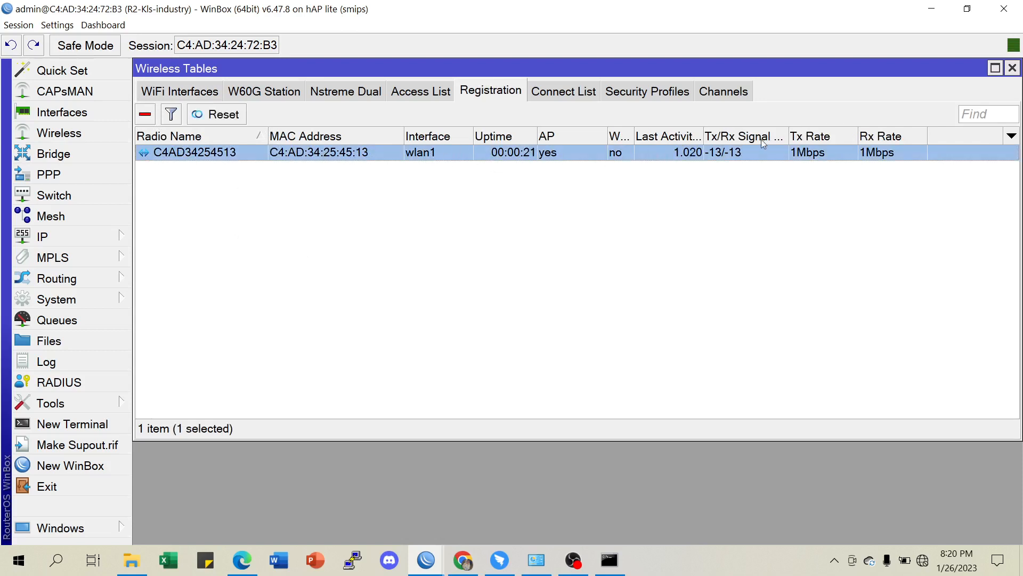
double_click(303, 154)
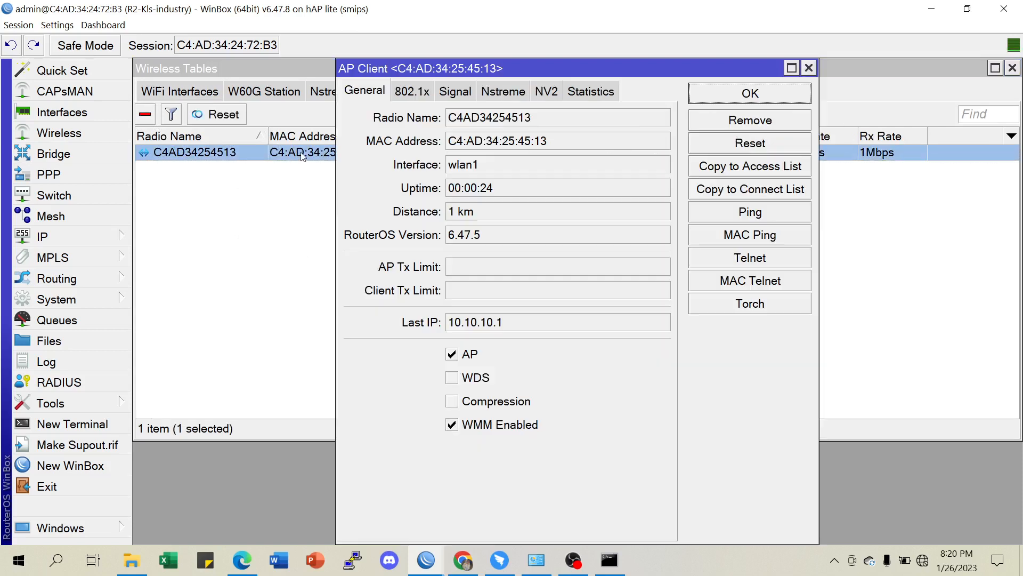
click(449, 94)
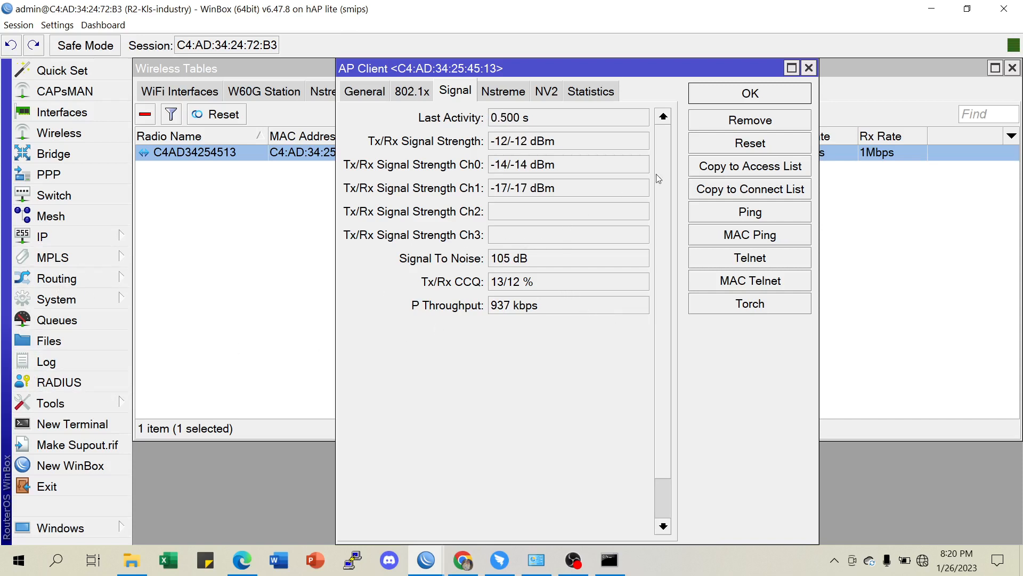
click(809, 68)
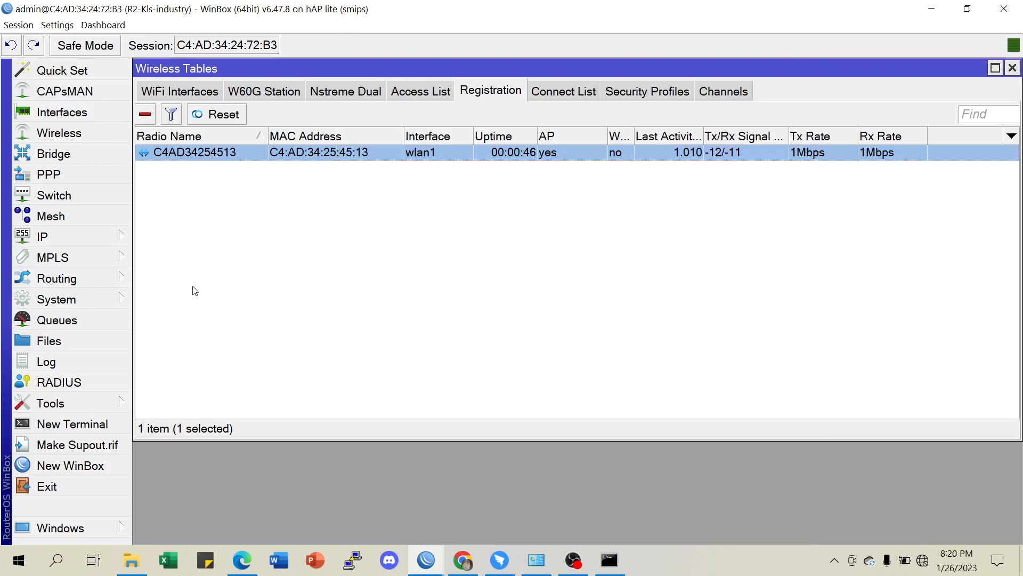
click(188, 95)
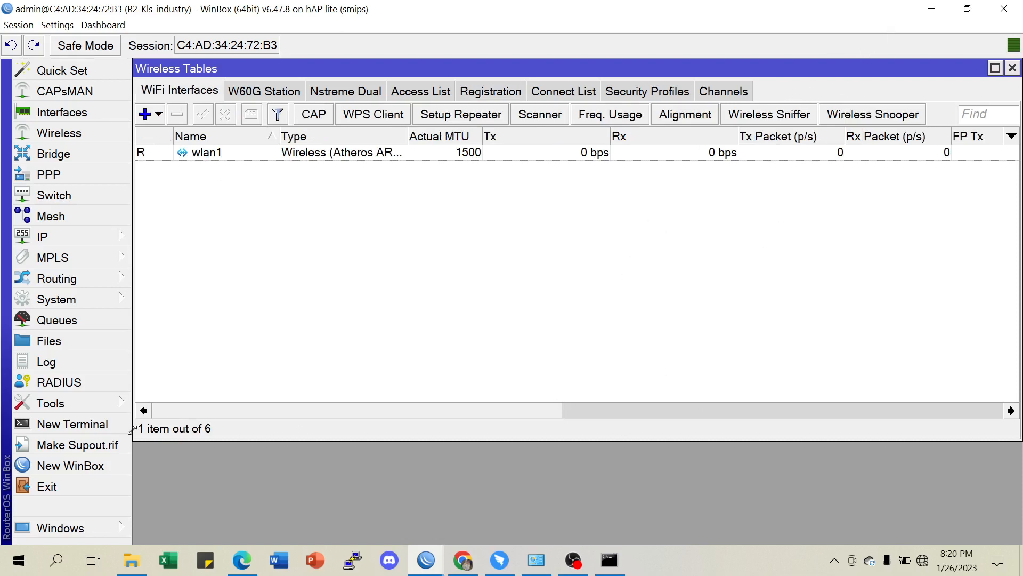
- Start a new WinBox session, cancel the reconnection to R2, and connect to neighbor R1-KelasIndustry in a maximized window
click(73, 471)
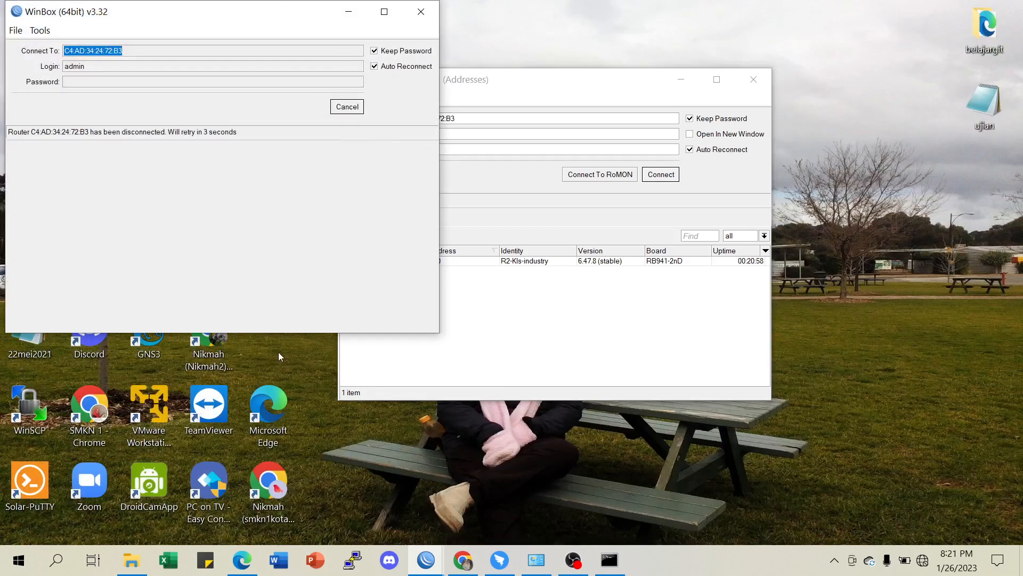
click(361, 107)
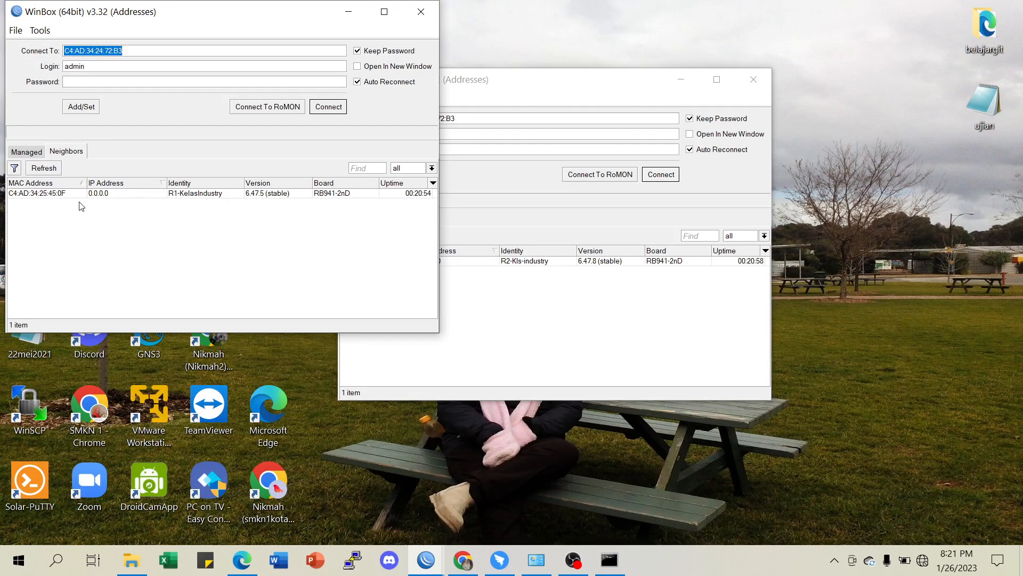
click(61, 191)
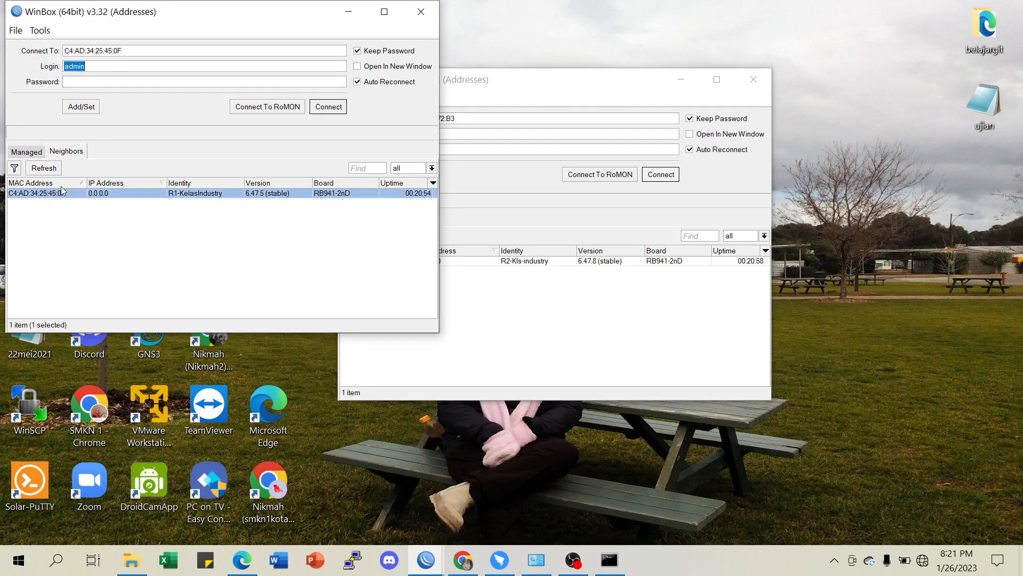
click(329, 107)
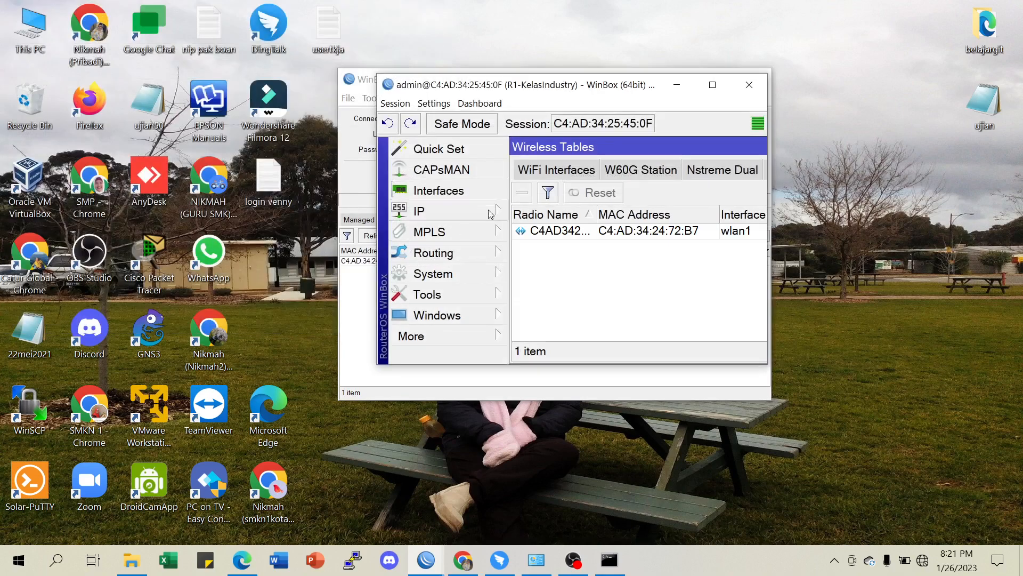
click(713, 84)
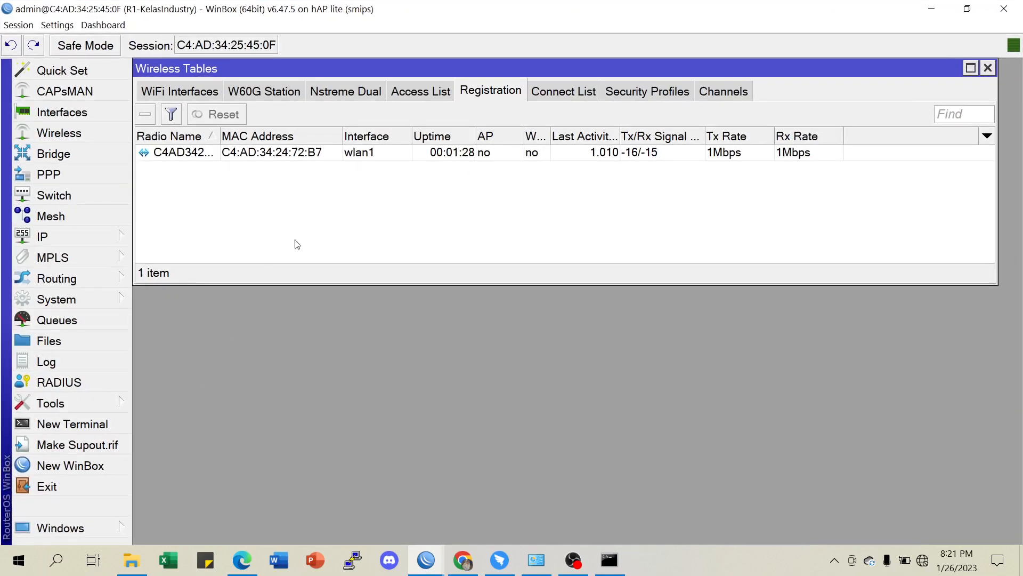
- Reopen R1's wireless tables and examine the registration list with the Radio Name column widened to show the full name
click(988, 68)
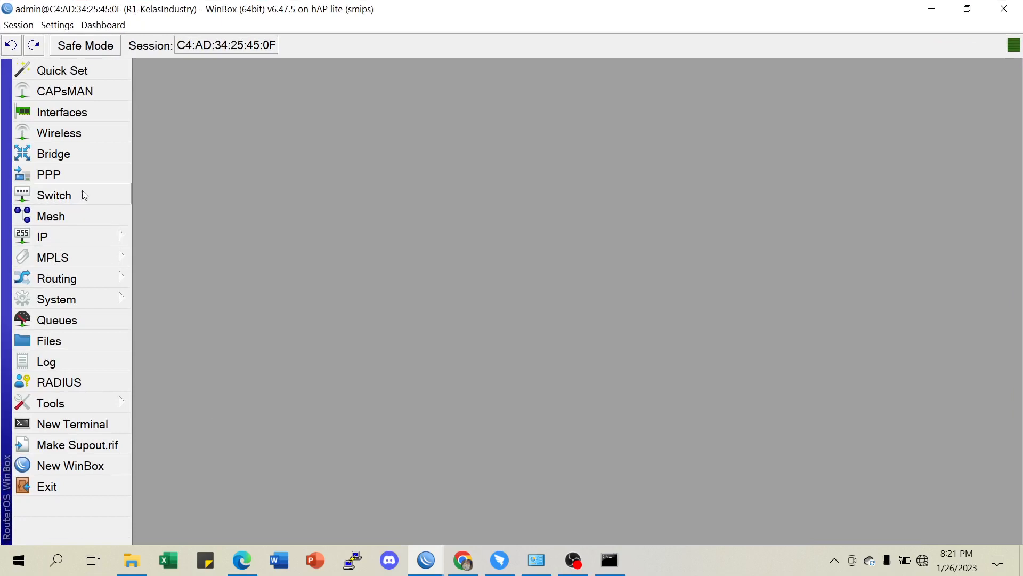
click(73, 138)
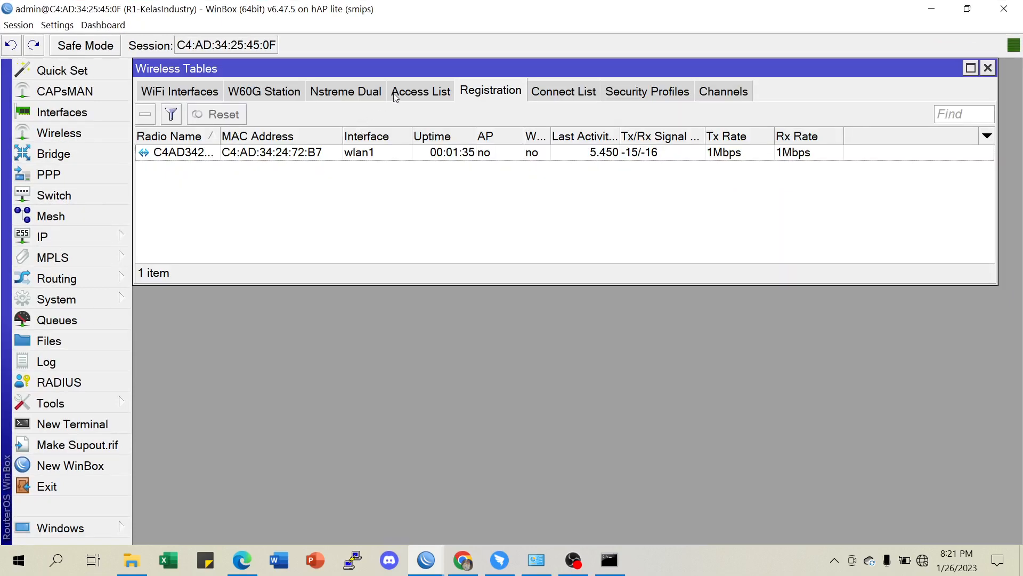
click(415, 95)
click(496, 96)
click(168, 95)
click(485, 93)
drag(219, 136, 334, 136)
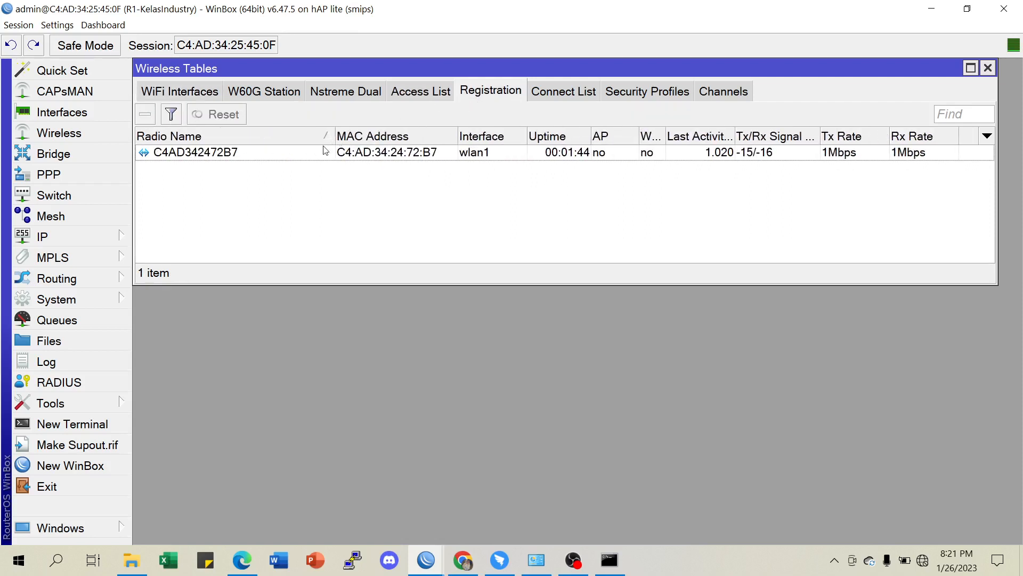
click(182, 158)
click(273, 204)
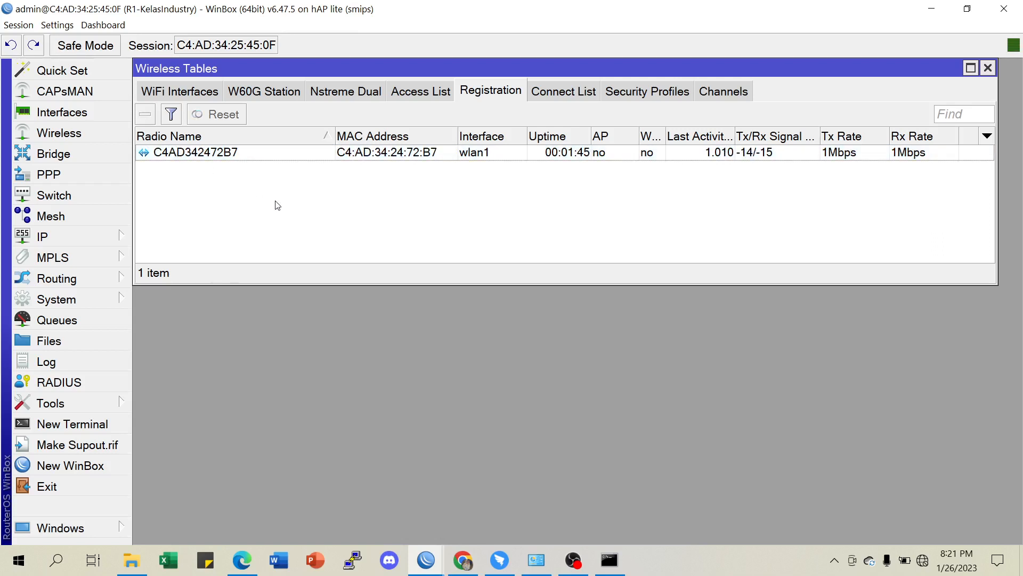
- Show R1's WiFi interfaces, then refresh the neighbor list in another new WinBox connection window and minimize it
click(167, 94)
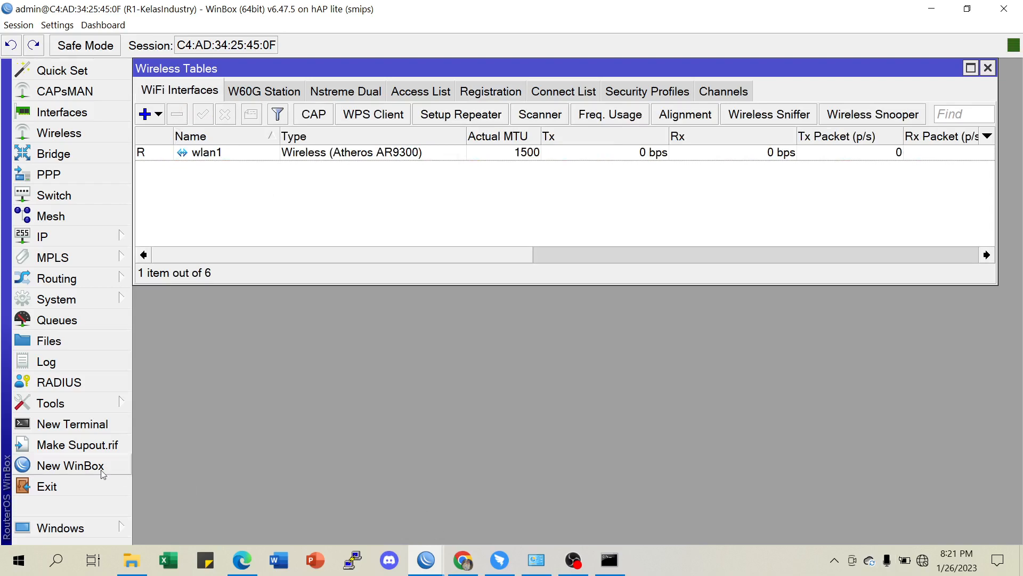
click(85, 464)
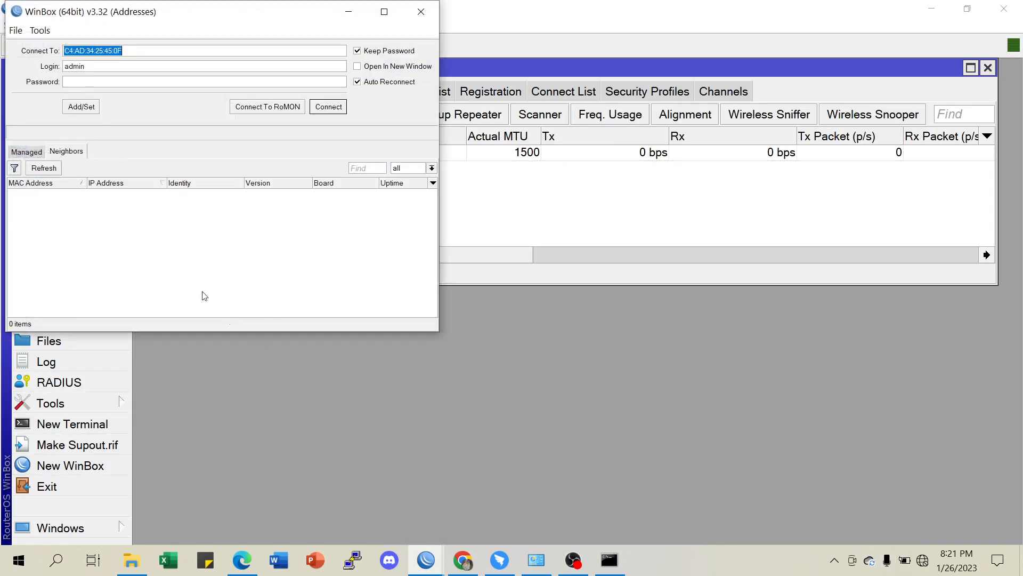
click(39, 170)
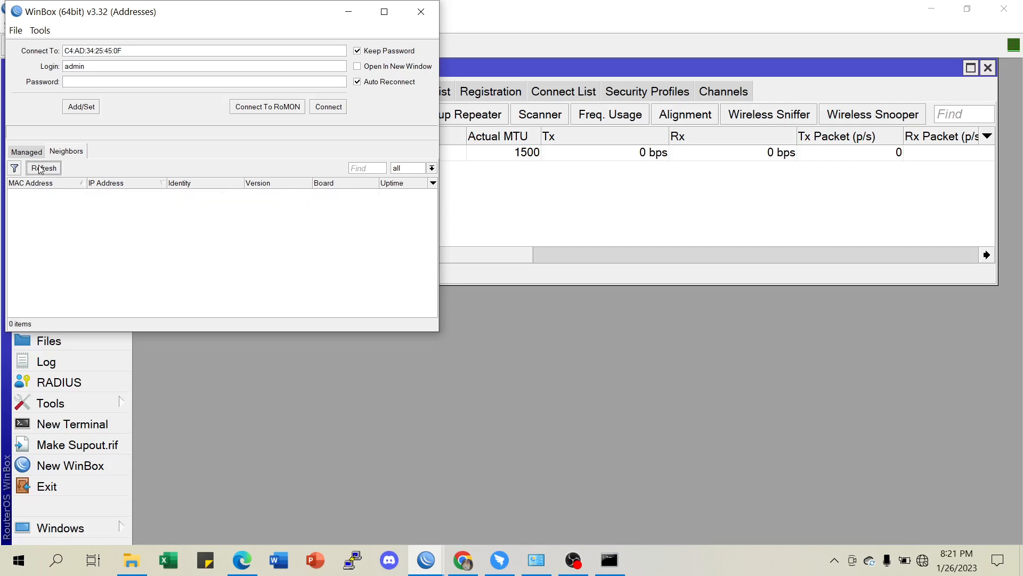
click(348, 12)
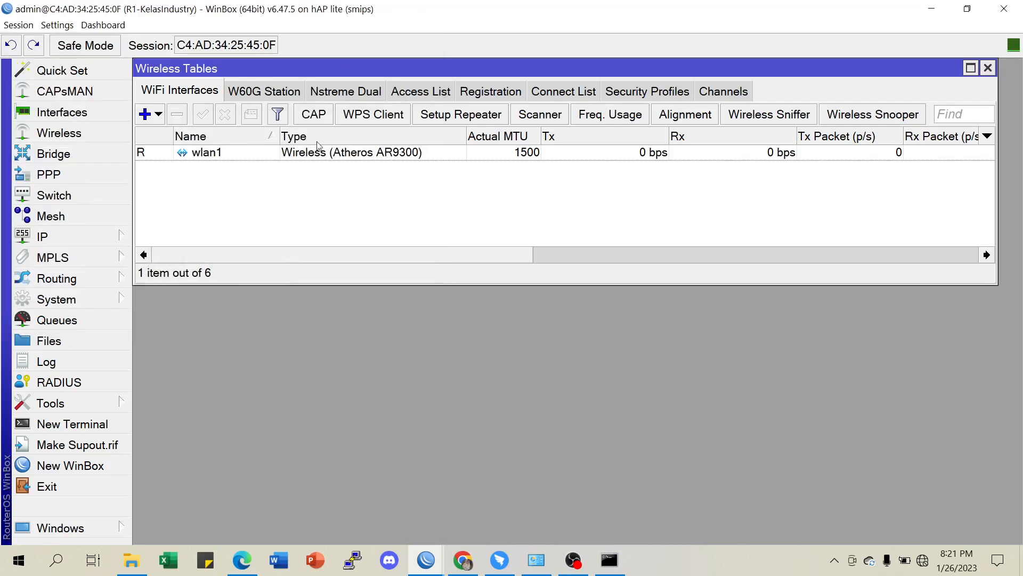
- Select R1's wlan1 interface, then show the wireless registration list and select the registered client
click(371, 152)
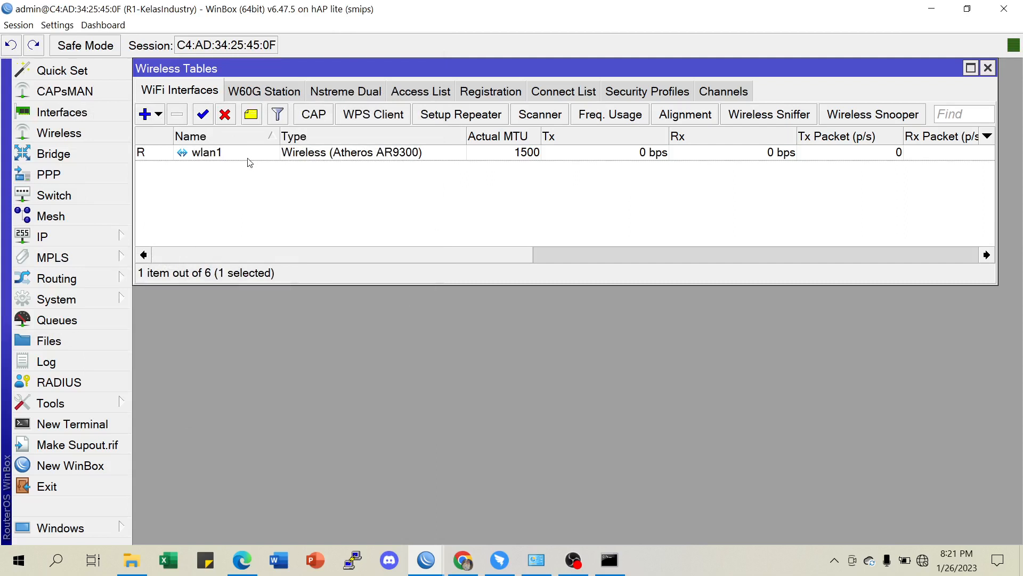
click(484, 99)
click(202, 155)
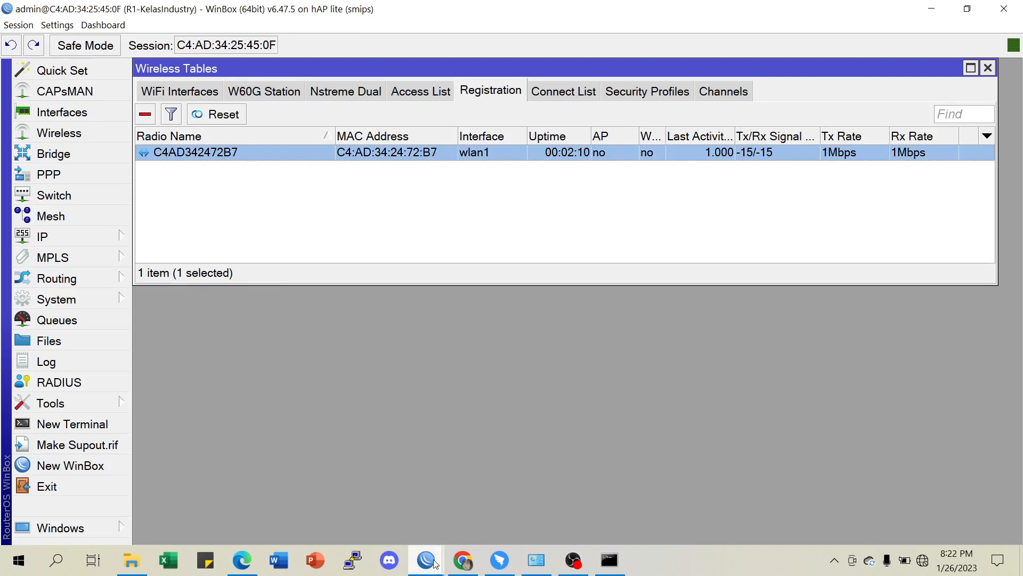
- Close all the leftover WinBox connection windows, keeping only the R1-KelasIndustry session open
mouse_move(434, 563)
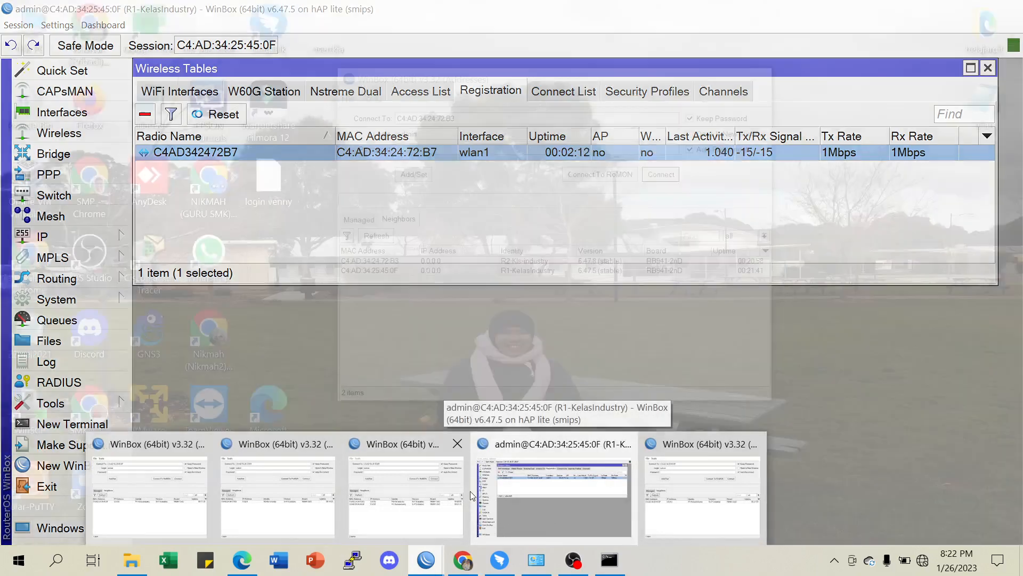
mouse_move(461, 447)
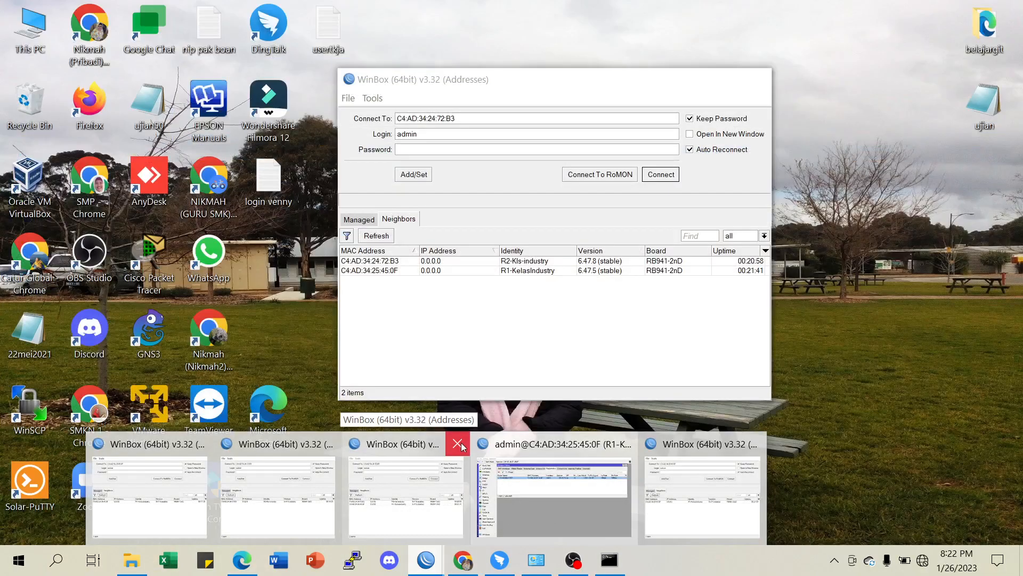
click(457, 444)
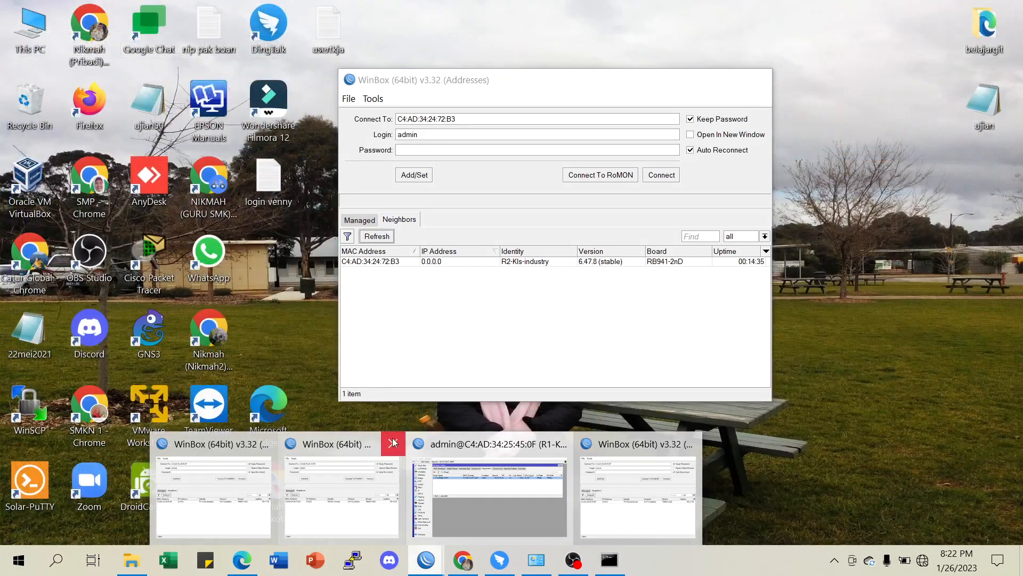
click(393, 443)
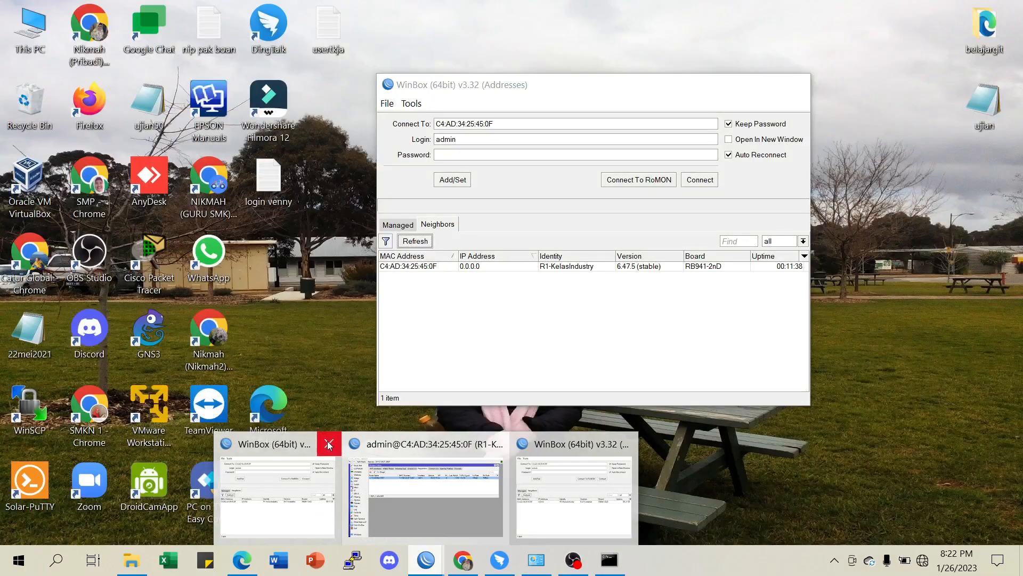
click(326, 443)
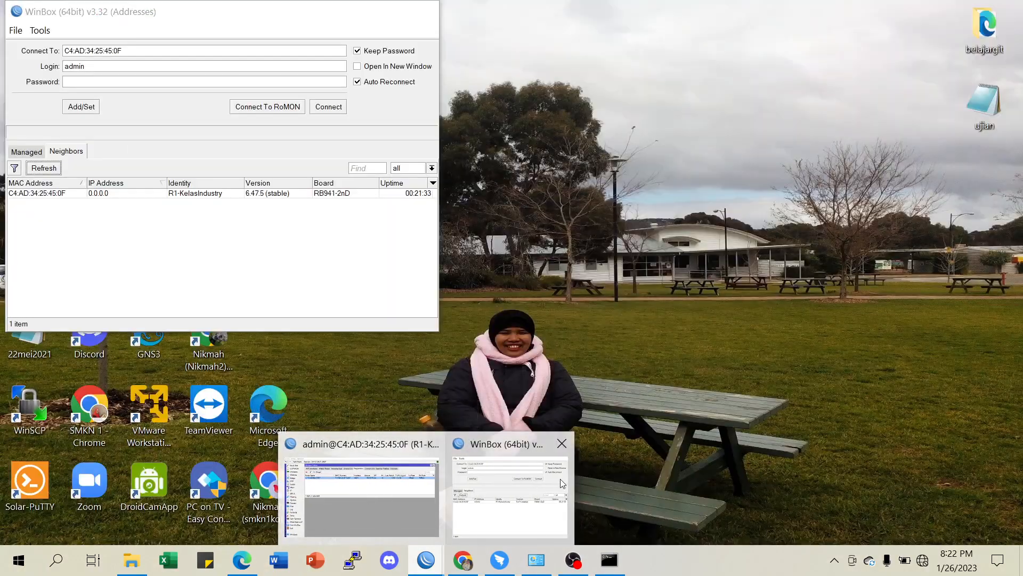
click(521, 492)
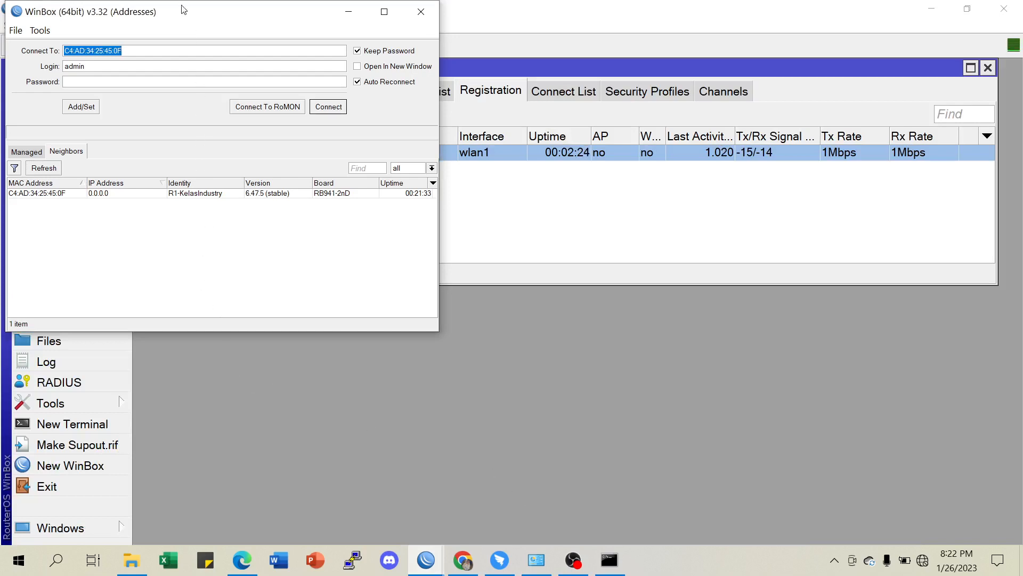
drag(183, 22, 208, 53)
click(444, 43)
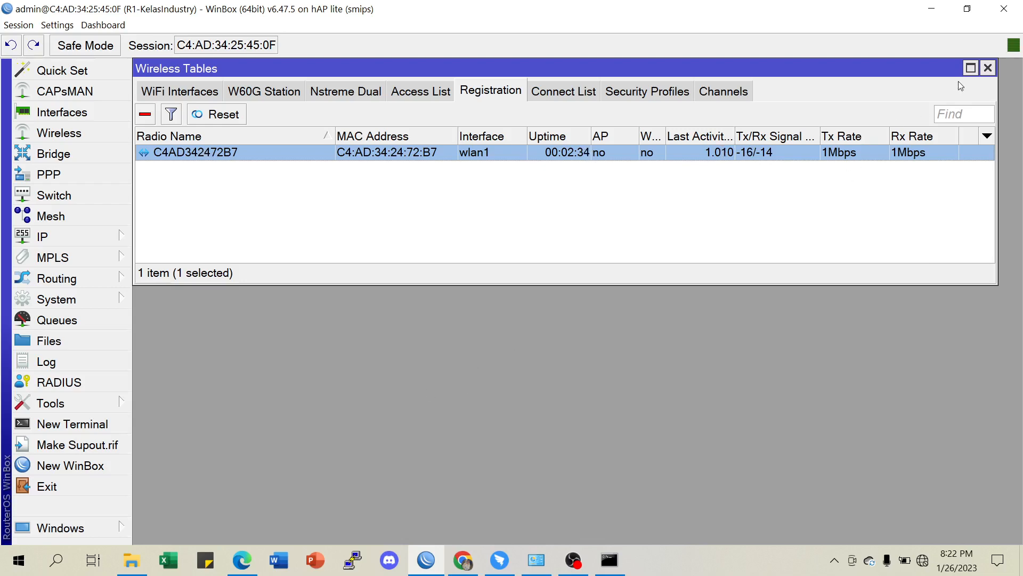
- Close R1's wireless tables and its WinBox session, then switch to the Wireless Point to Point lab slide in Google Slides
click(987, 67)
click(994, 19)
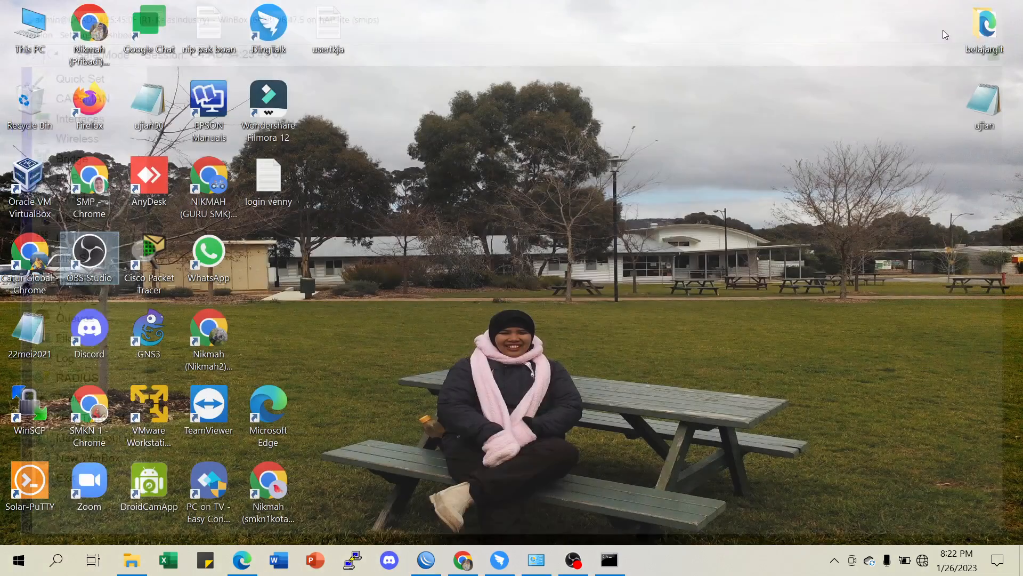
click(462, 560)
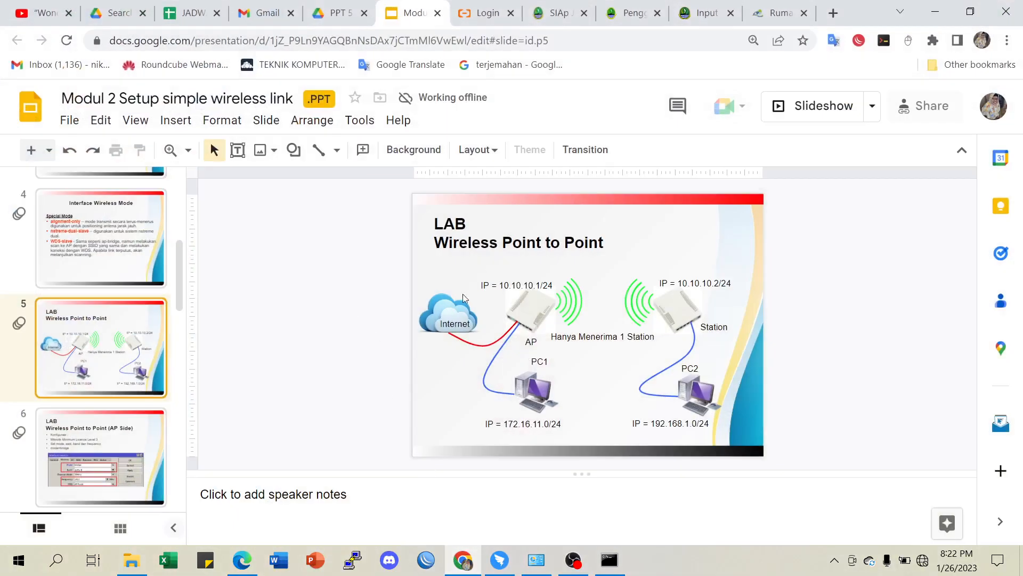